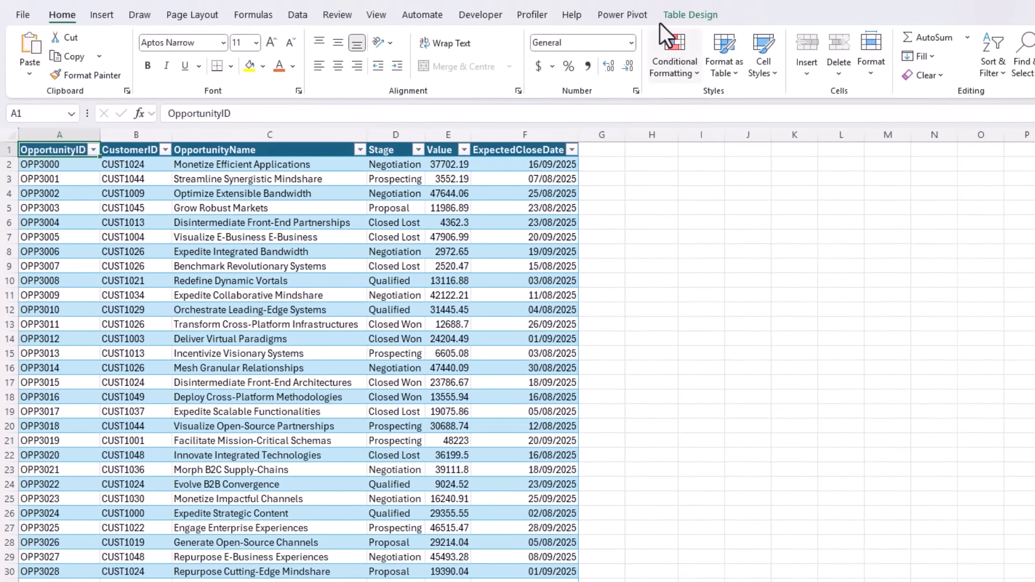
Check the table name of the opportunities data, then go back two worksheets in the source workbook.
{"action": "left_click", "coordinate": [667, 21]}
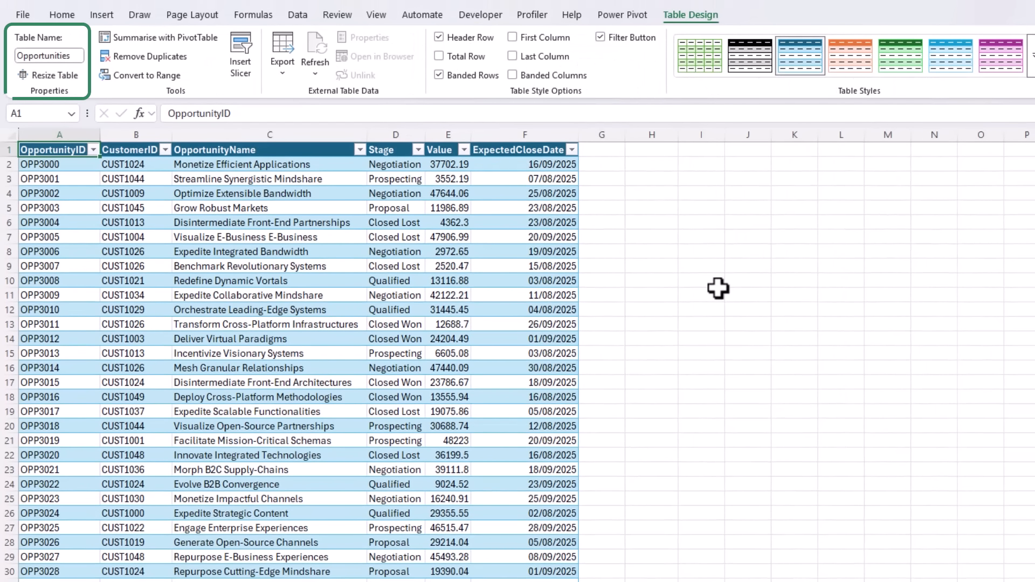
{"action": "key", "text": "ctrl+Page_Up"}
{"action": "key", "text": "ctrl+Page_Up"}
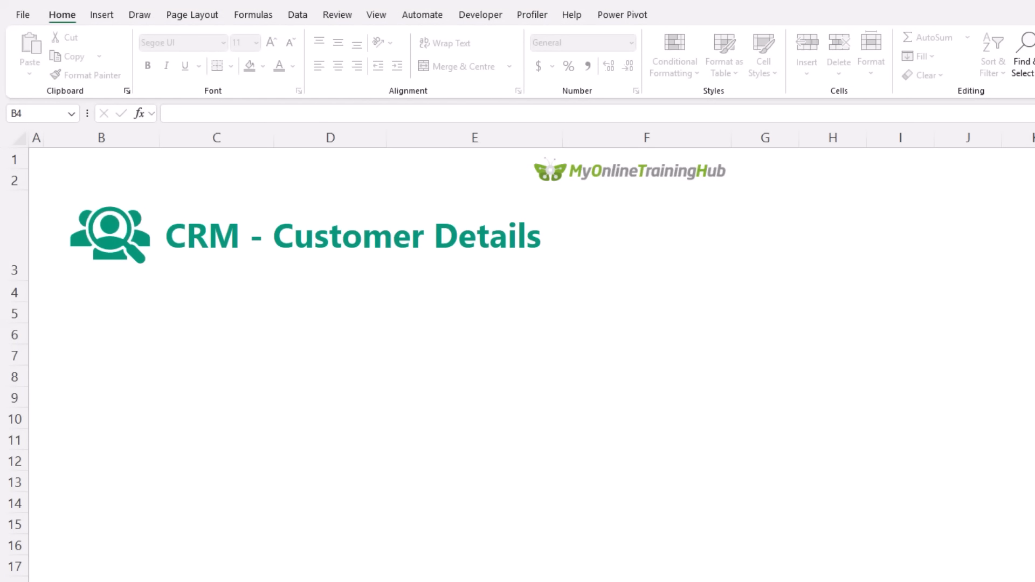
Import the Excel workbook crm_data.xlsx as a data source for the CRM - Customer Details workbook.
{"action": "left_click", "coordinate": [298, 16]}
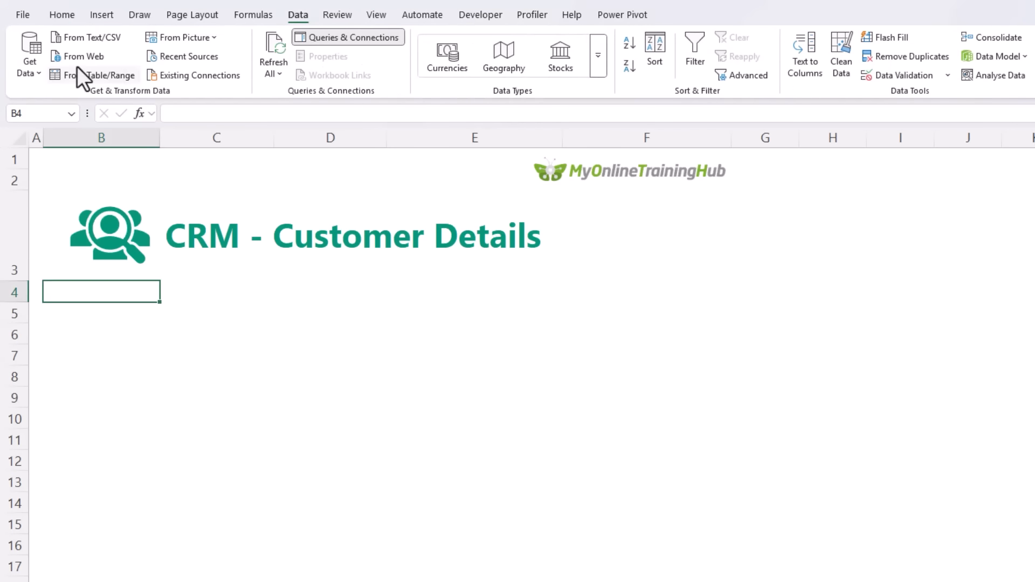
{"action": "left_click", "coordinate": [32, 75]}
{"action": "mouse_move", "coordinate": [146, 127]}
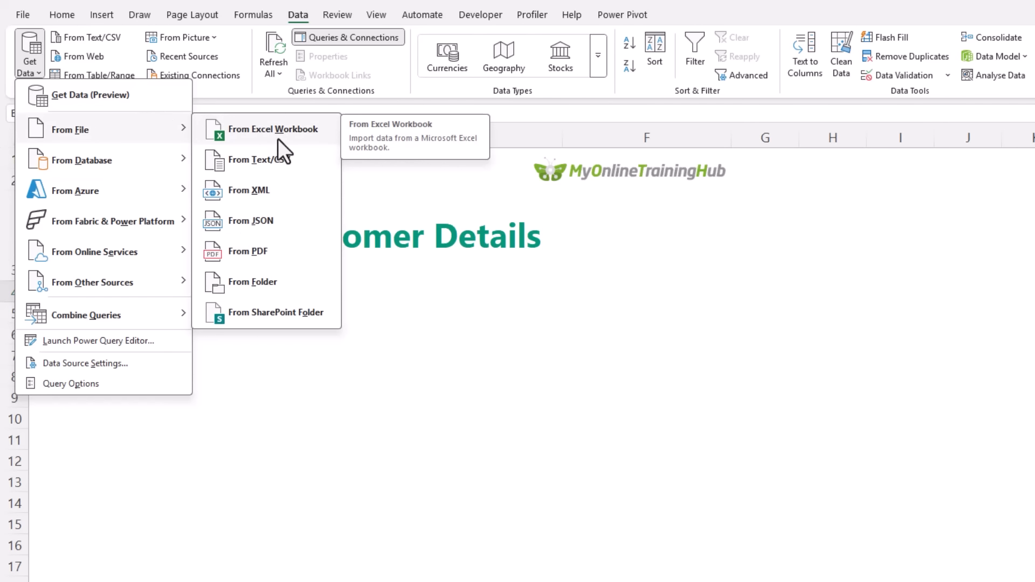
{"action": "left_click", "coordinate": [277, 138]}
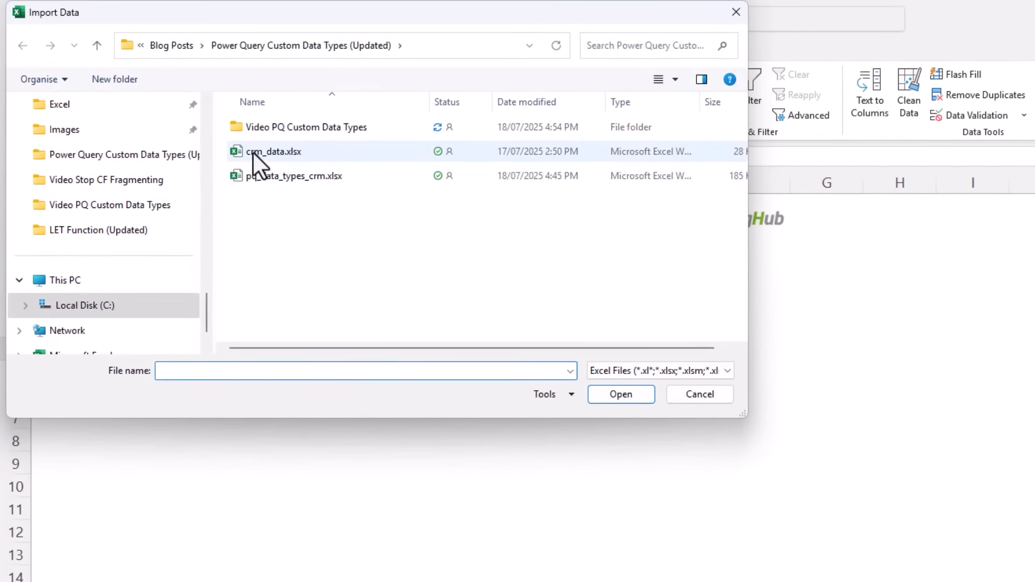
{"action": "left_click", "coordinate": [235, 110]}
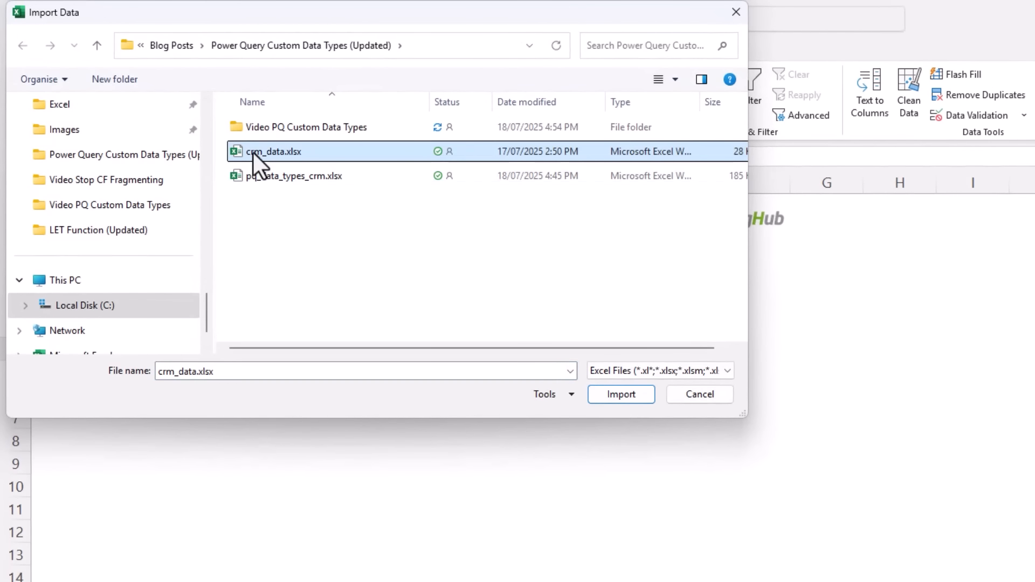
{"action": "left_click", "coordinate": [610, 392]}
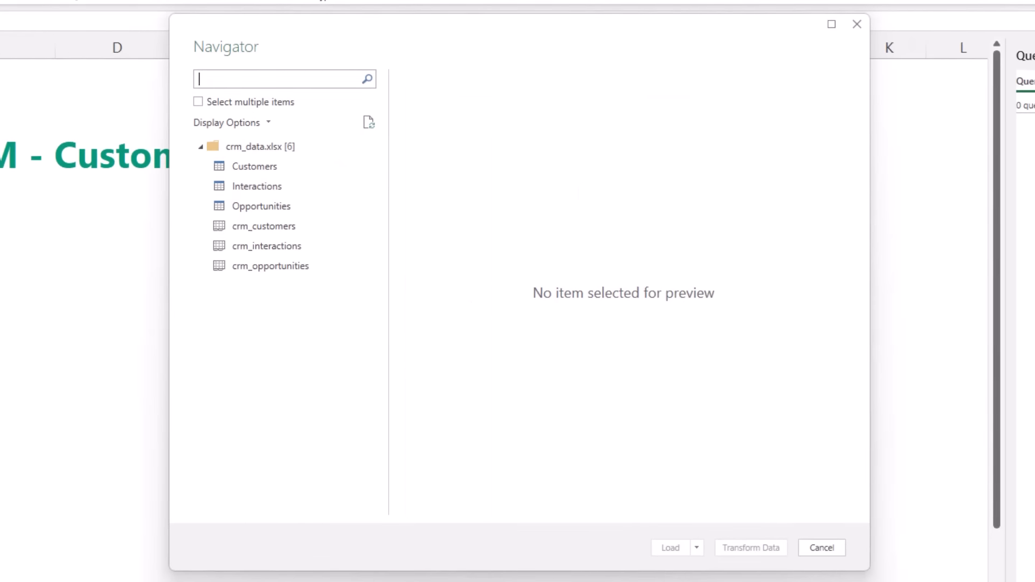
Select the Customers, Interactions and Opportunities tables together and bring them into Power Query for transformation.
{"action": "left_click", "coordinate": [196, 100]}
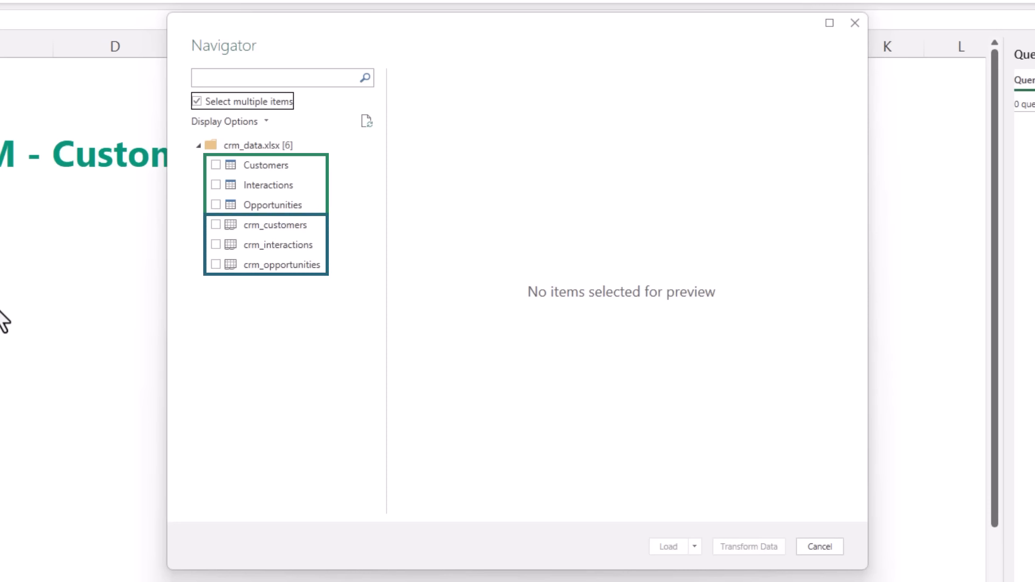
{"action": "left_click", "coordinate": [216, 164]}
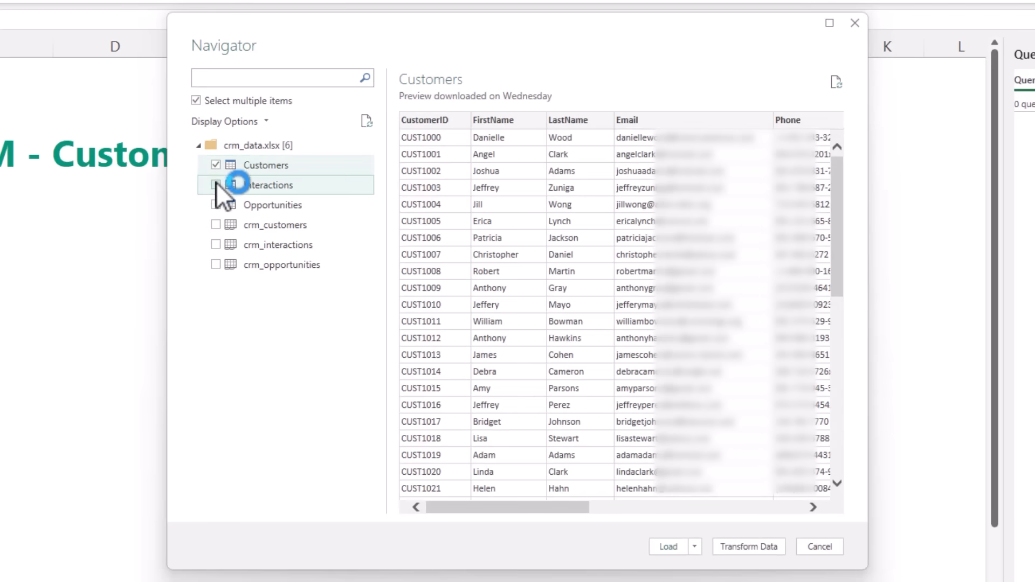
{"action": "left_click", "coordinate": [216, 184]}
{"action": "left_click", "coordinate": [216, 204]}
{"action": "left_click", "coordinate": [219, 186]}
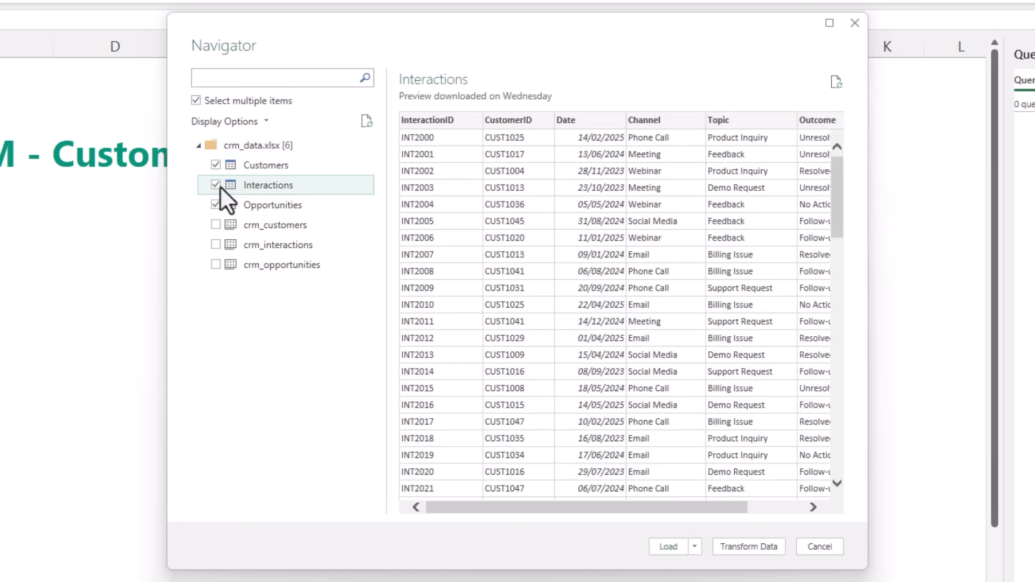
{"action": "left_click", "coordinate": [749, 546]}
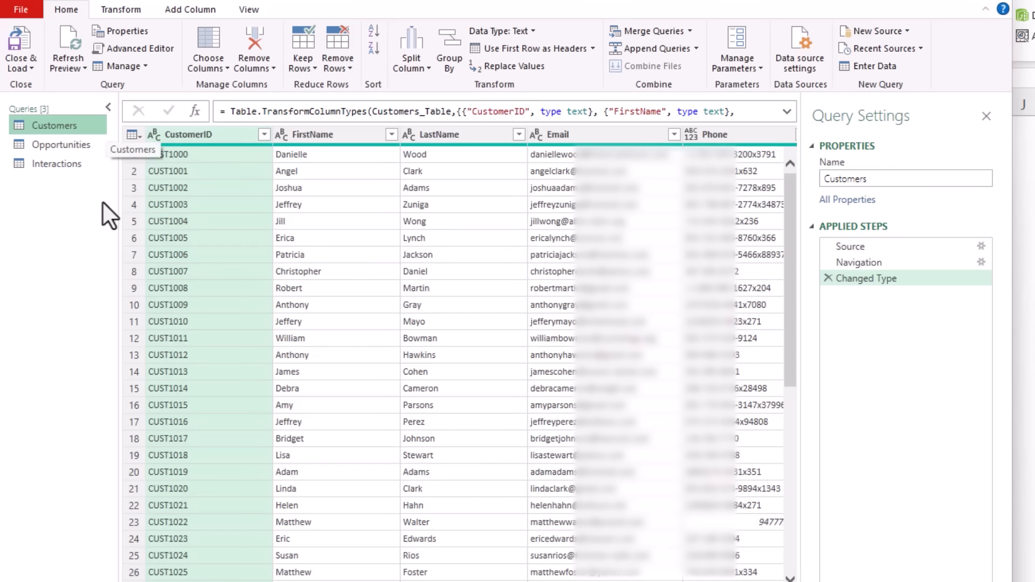
Combine all columns of the Customers query into a data type named dtCustomers, with CustomerID as the display column.
{"action": "key", "text": "ctrl+a"}
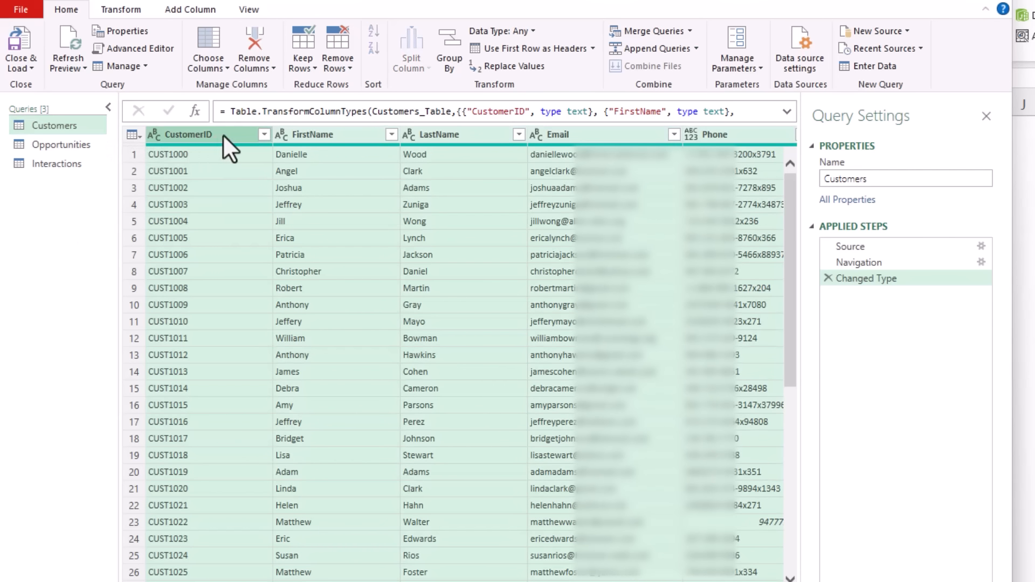
{"action": "right_click", "coordinate": [222, 135]}
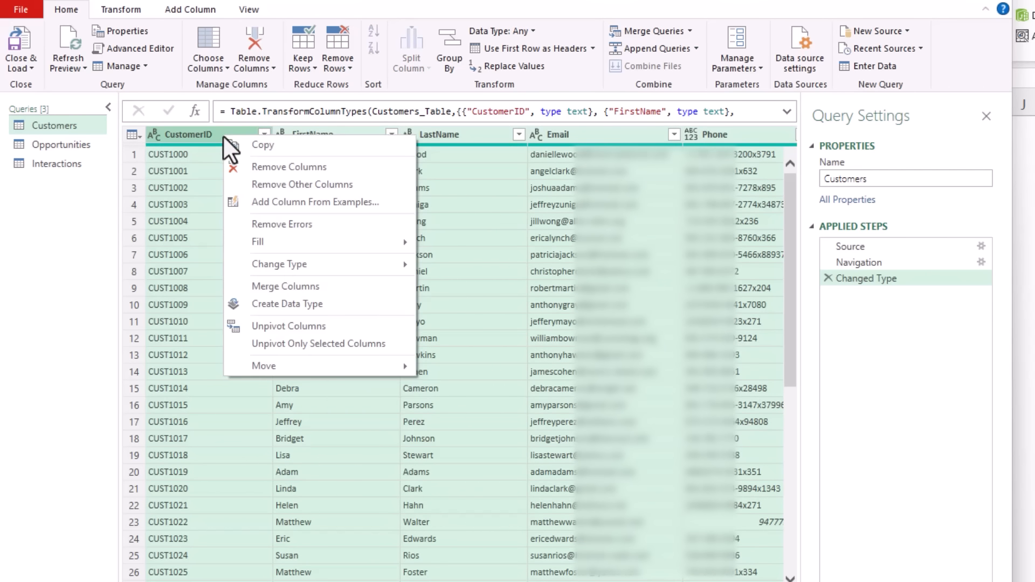
{"action": "left_click", "coordinate": [241, 304]}
{"action": "triple_click", "coordinate": [485, 341]}
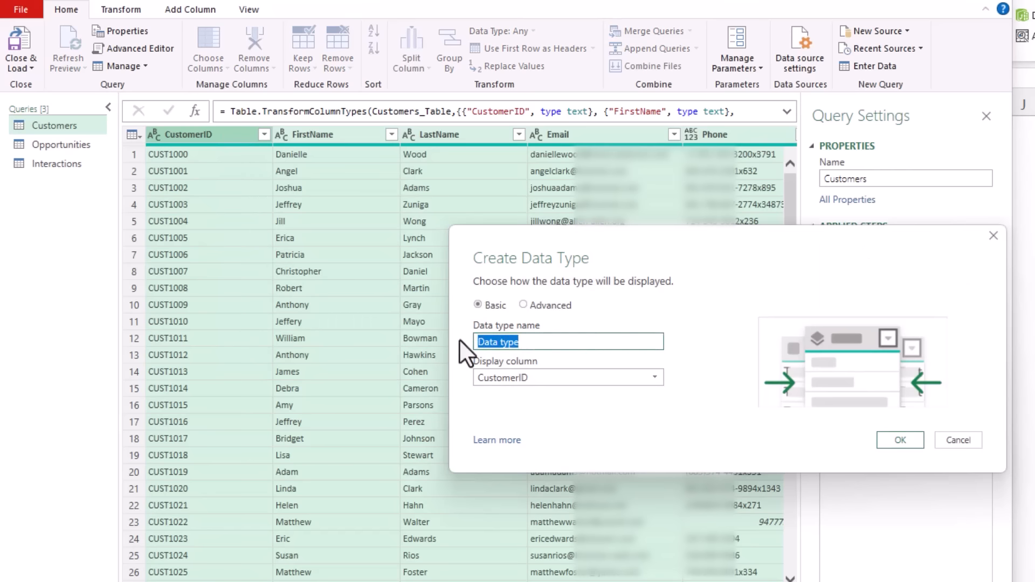
{"action": "type", "text": "dtCustomers"}
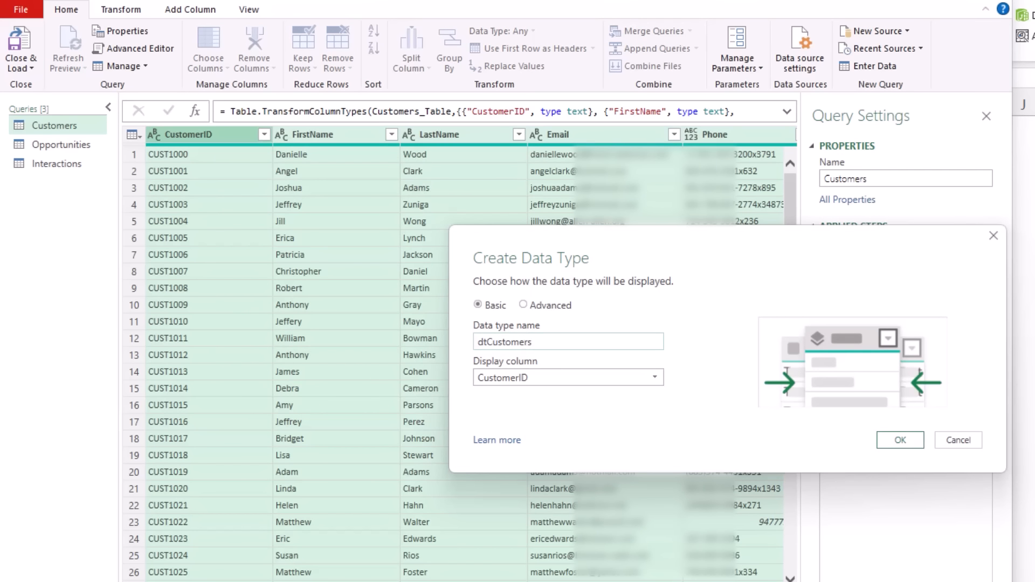
{"action": "left_click", "coordinate": [656, 378]}
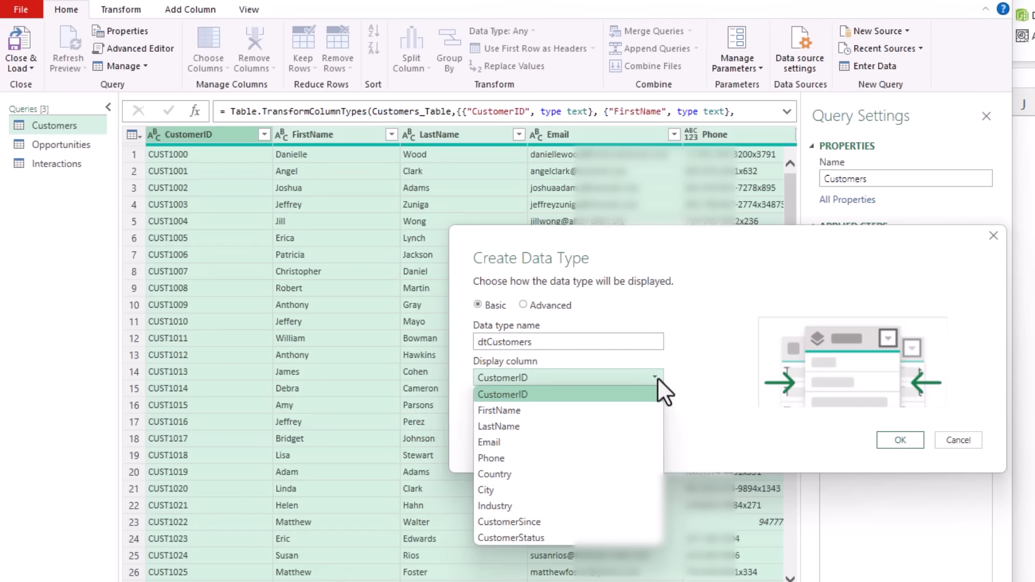
{"action": "left_click", "coordinate": [654, 378]}
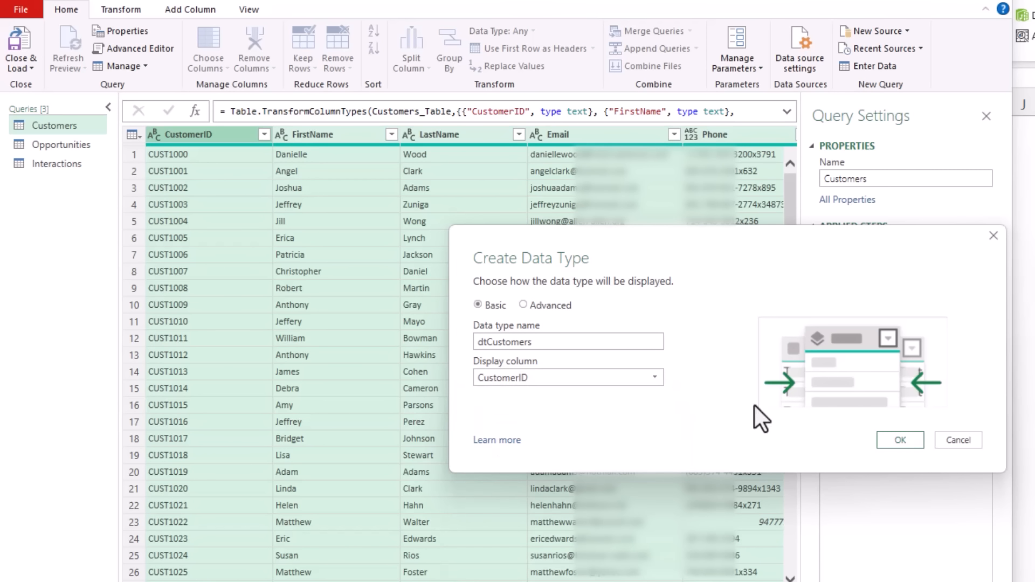
{"action": "left_click", "coordinate": [887, 440]}
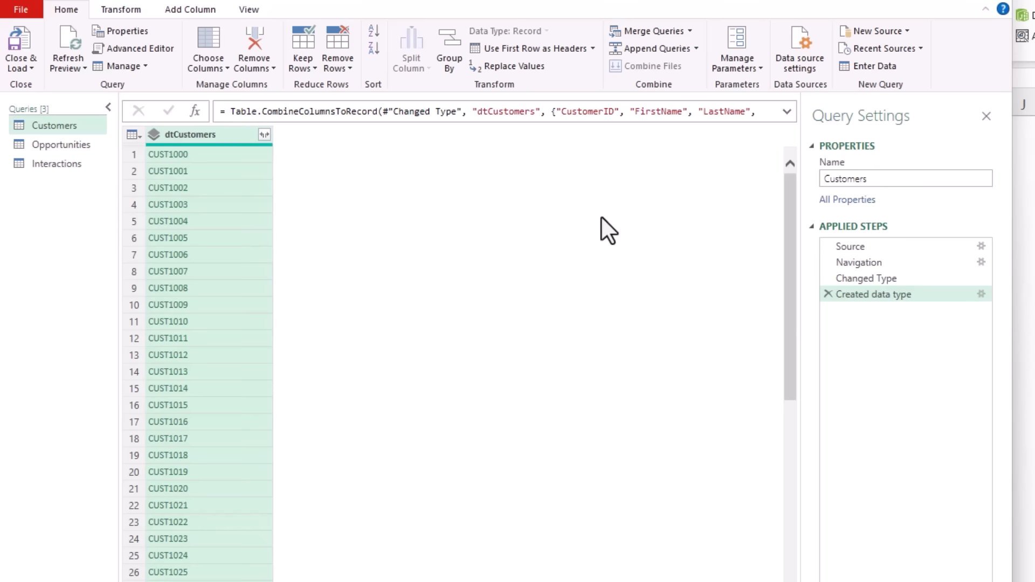
Inspect the first customer's record in an enlarged preview and rename the Customers query as qCustomers.
{"action": "left_click", "coordinate": [207, 154]}
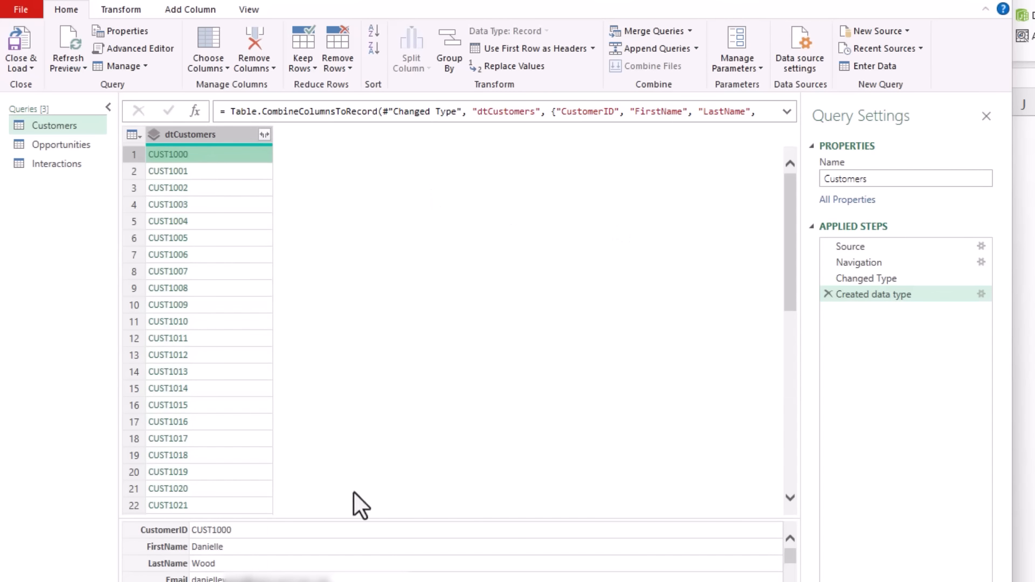
{"action": "left_click_drag", "start_coordinate": [362, 521], "coordinate": [377, 418]}
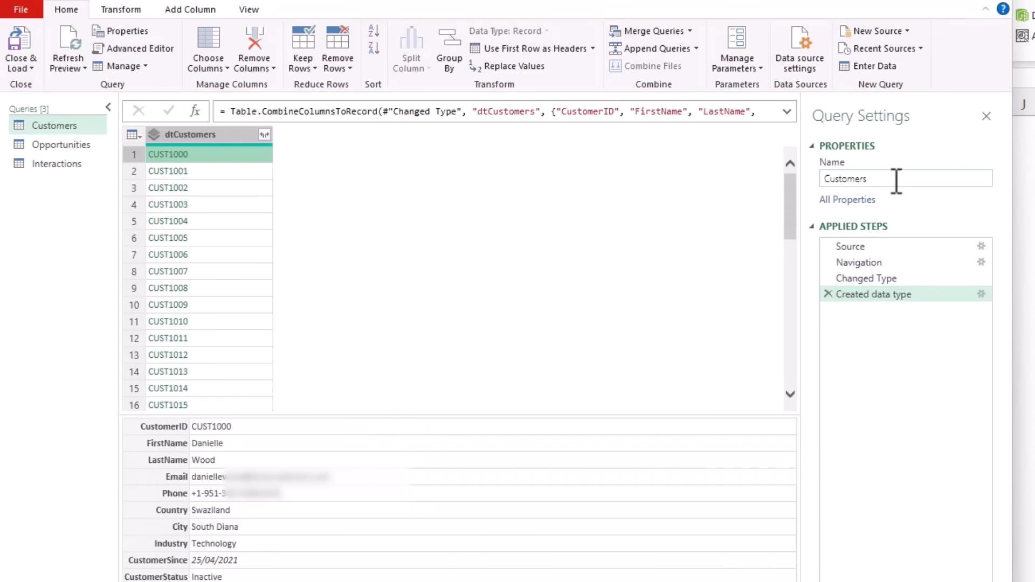
{"action": "left_click", "coordinate": [825, 179]}
{"action": "type", "text": "q"}
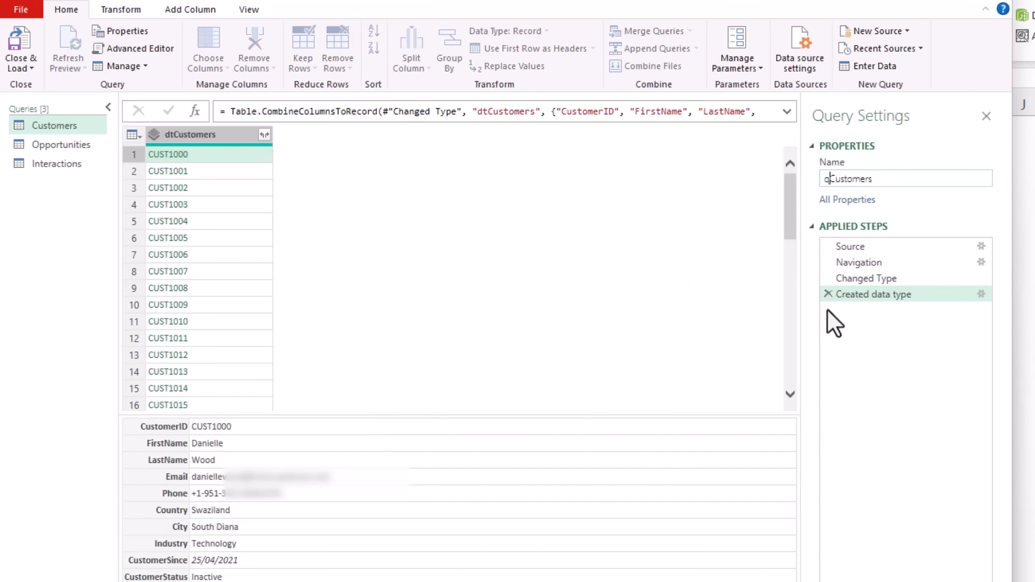
{"action": "key", "text": "Return"}
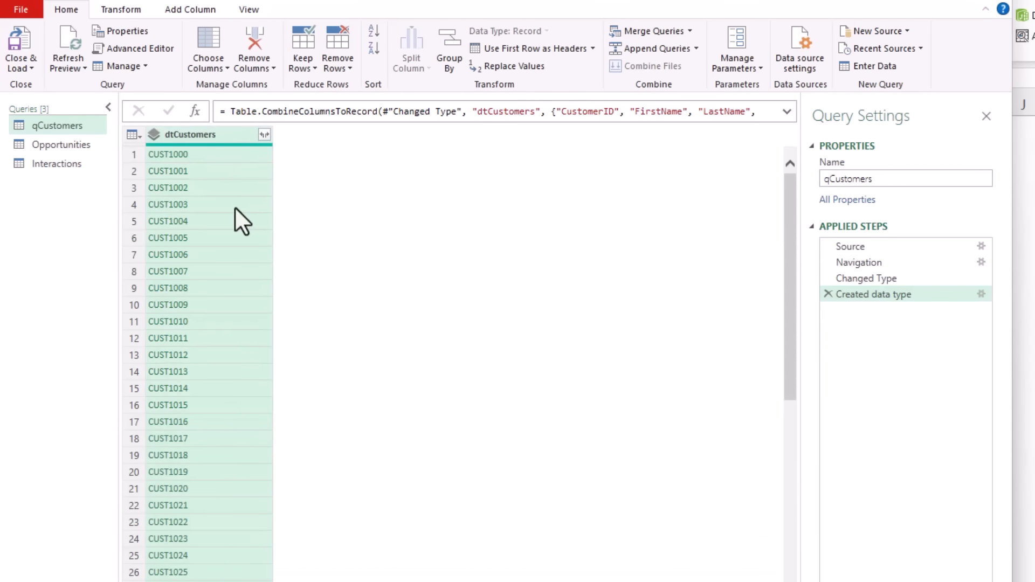
Combine all columns of the Opportunities query into a data type named dtOpportunity, displayed by OpportunityID.
{"action": "left_click", "coordinate": [86, 145]}
{"action": "key", "text": "ctrl+a"}
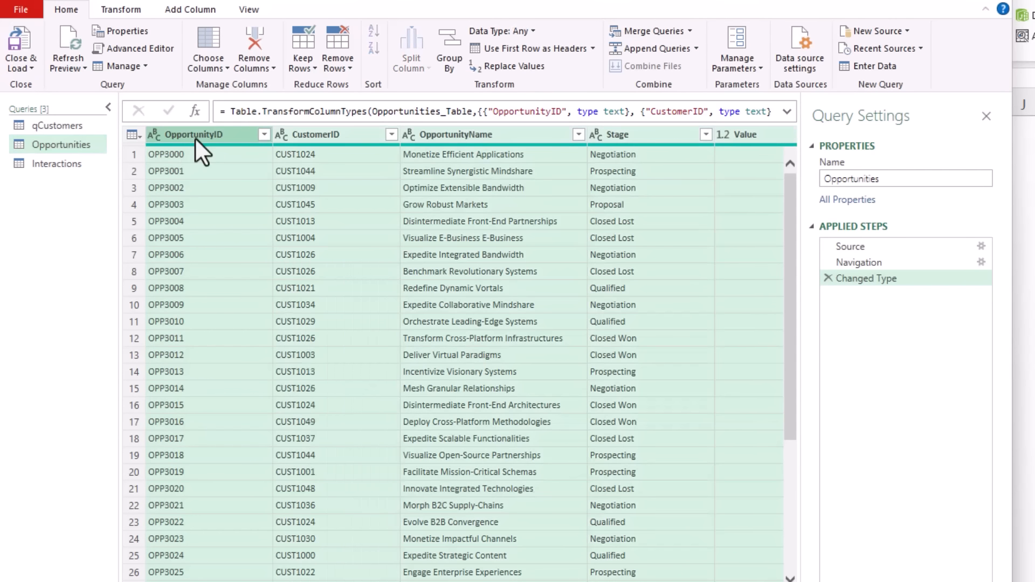
{"action": "right_click", "coordinate": [196, 137]}
{"action": "left_click", "coordinate": [219, 341]}
{"action": "key", "text": "Tab"}
{"action": "type", "text": "dtOpportunity"}
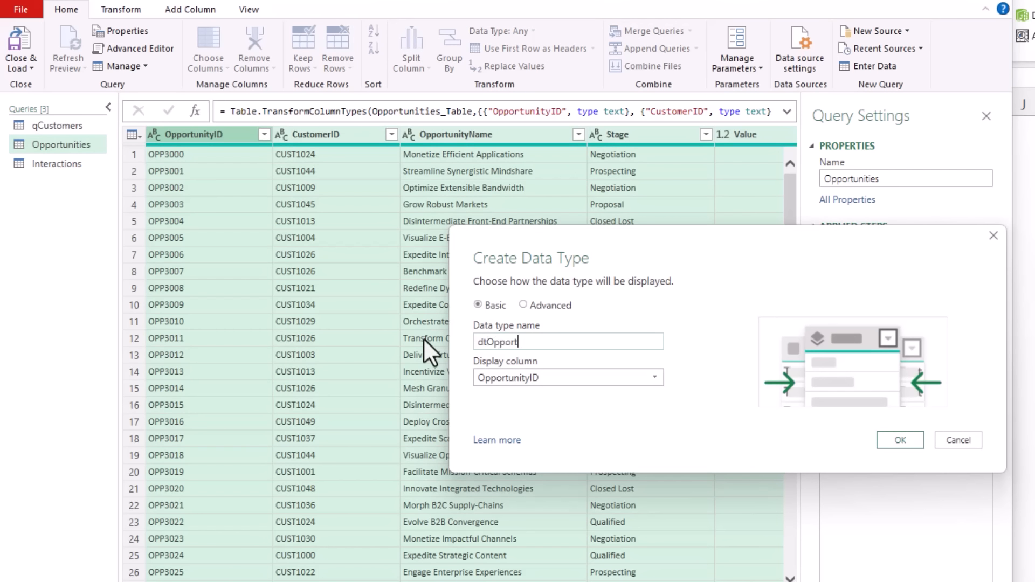
{"action": "left_click", "coordinate": [898, 440]}
{"action": "left_click", "coordinate": [883, 441]}
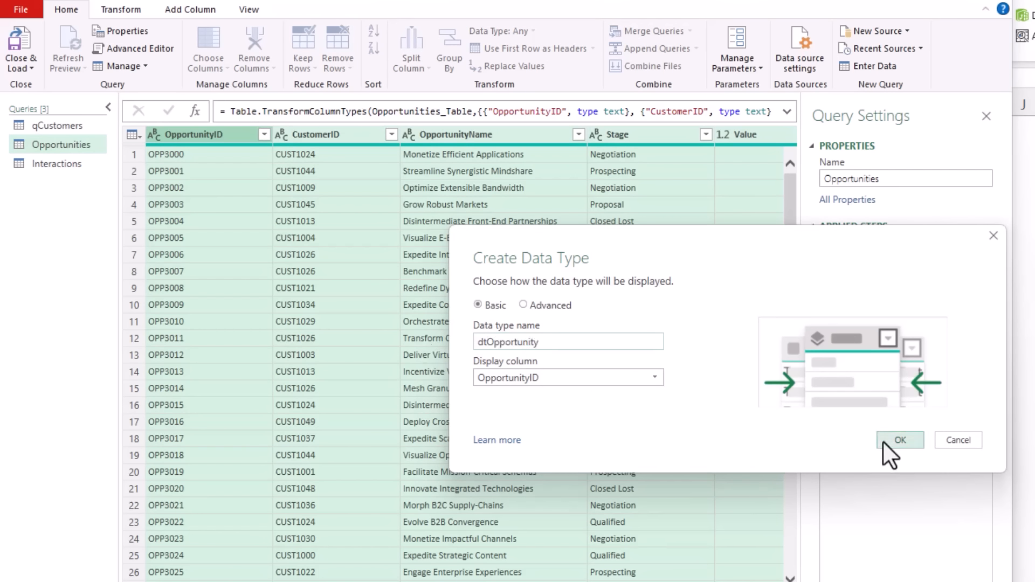
Rename the Opportunities query as qOpportunities.
{"action": "left_click", "coordinate": [825, 179]}
{"action": "type", "text": "q"}
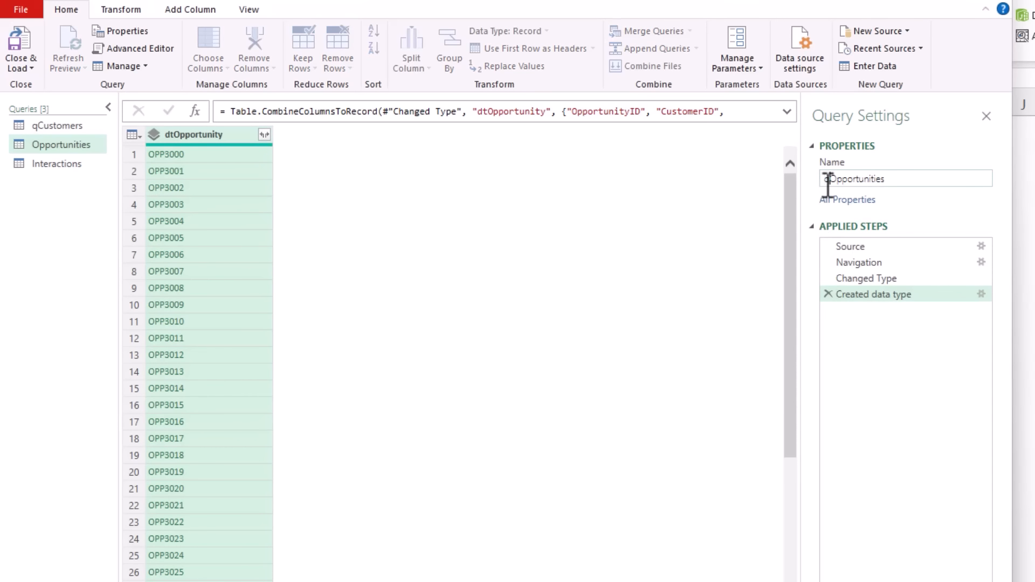
{"action": "key", "text": "Return"}
Combine all columns of the Interactions query into a data type named dtInteractions, displayed by InteractionID.
{"action": "left_click", "coordinate": [57, 163]}
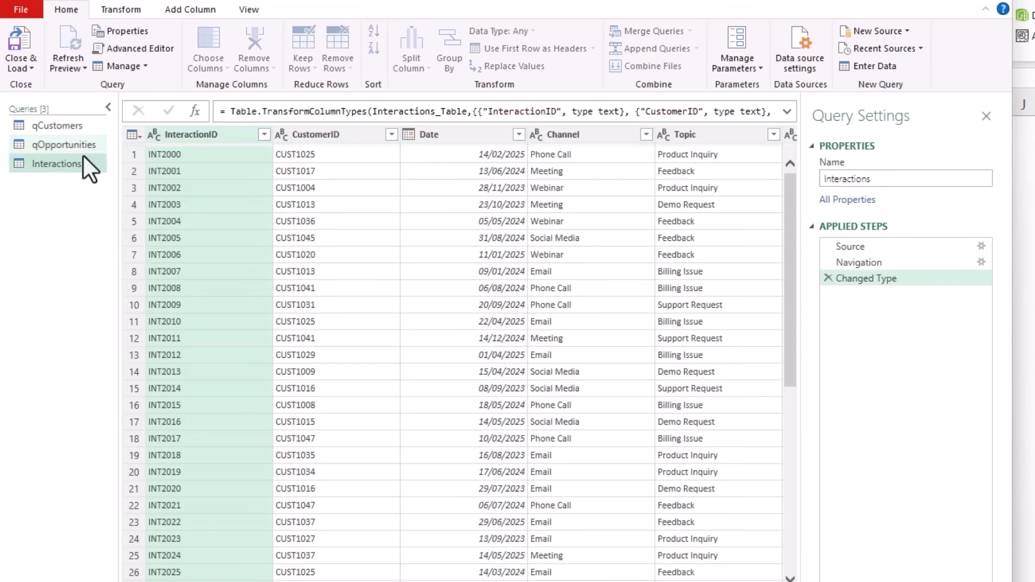
{"action": "key", "text": "ctrl+a"}
{"action": "right_click", "coordinate": [186, 135]}
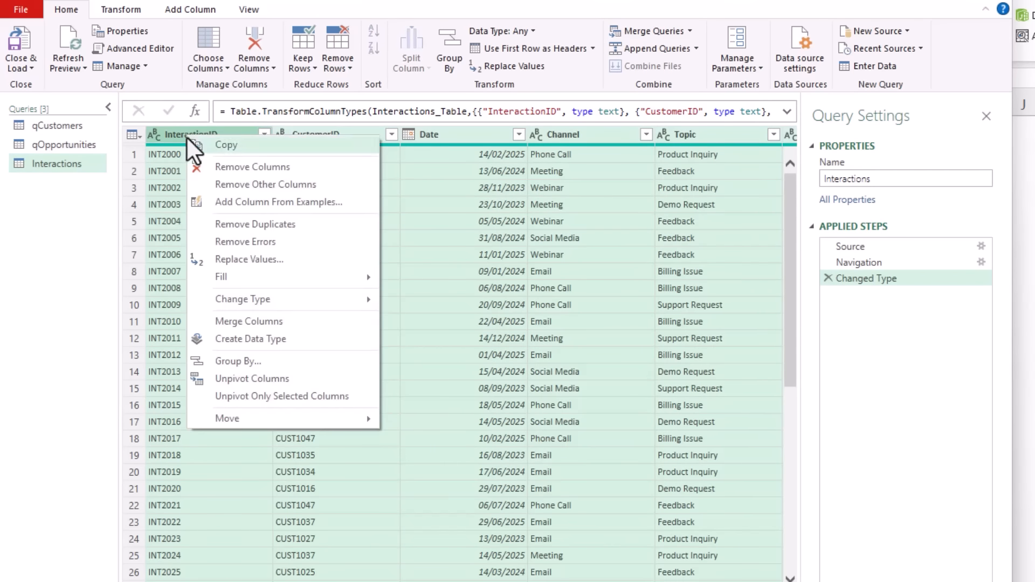
{"action": "left_click", "coordinate": [211, 339]}
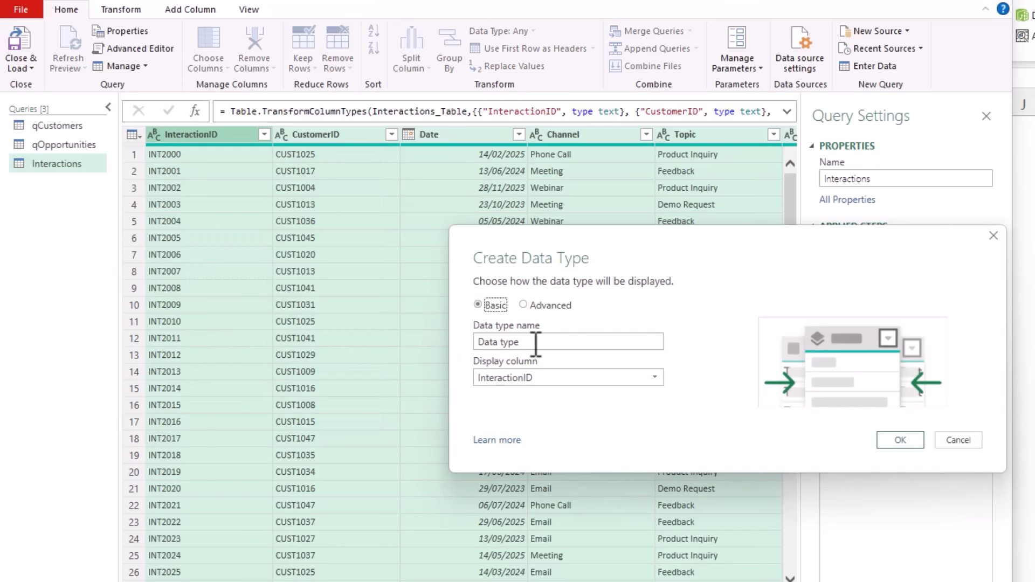
{"action": "key", "text": "Tab"}
{"action": "type", "text": "dtInteractions"}
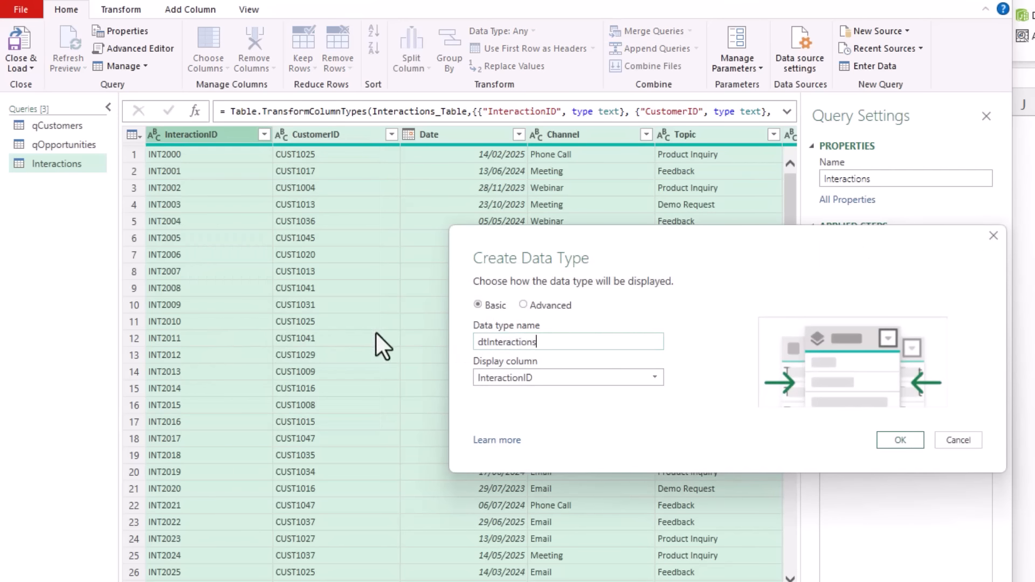
{"action": "left_click", "coordinate": [885, 435]}
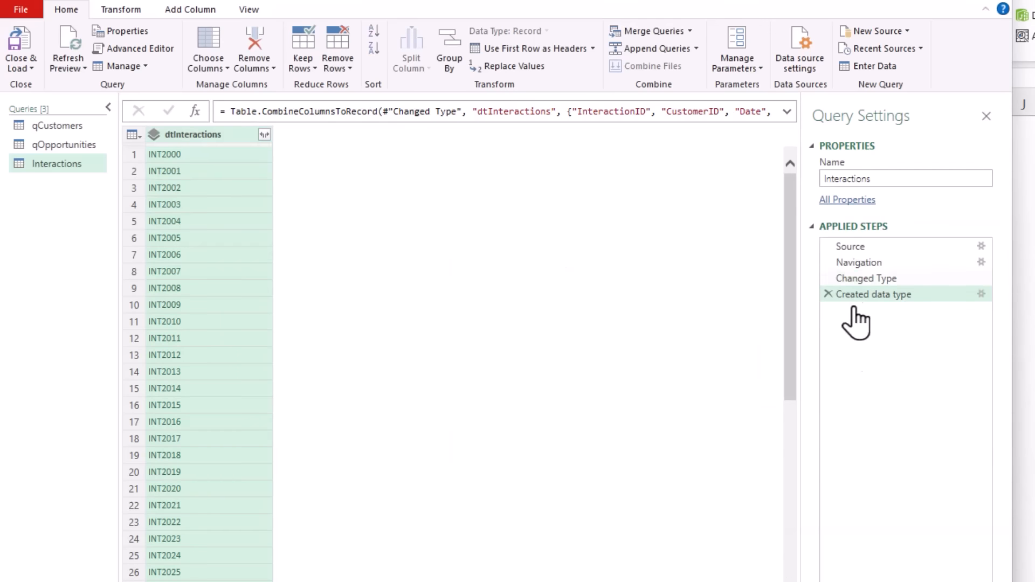
Rename the Interactions query as qInteractions.
{"action": "left_click", "coordinate": [824, 179]}
{"action": "type", "text": "q"}
{"action": "key", "text": "Return"}
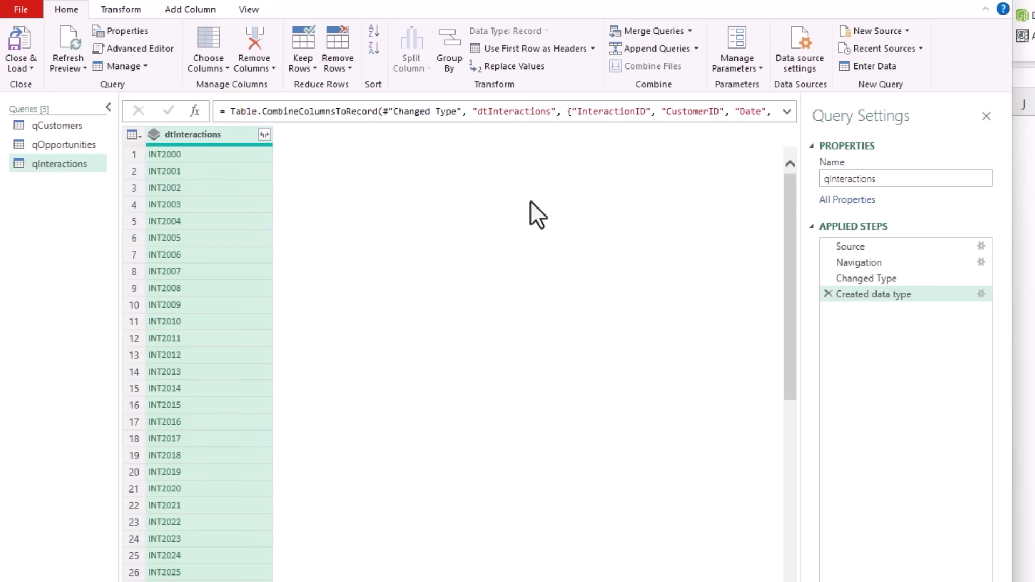
Close the query editor and load the three queries to the workbook as connections only.
{"action": "left_click", "coordinate": [76, 145]}
{"action": "left_click", "coordinate": [72, 128]}
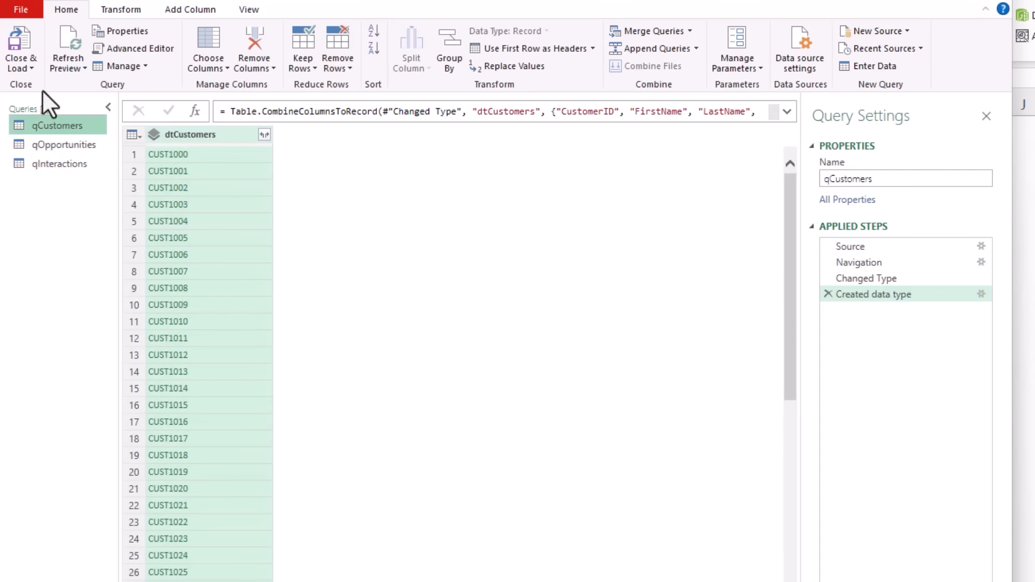
{"action": "left_click", "coordinate": [25, 68]}
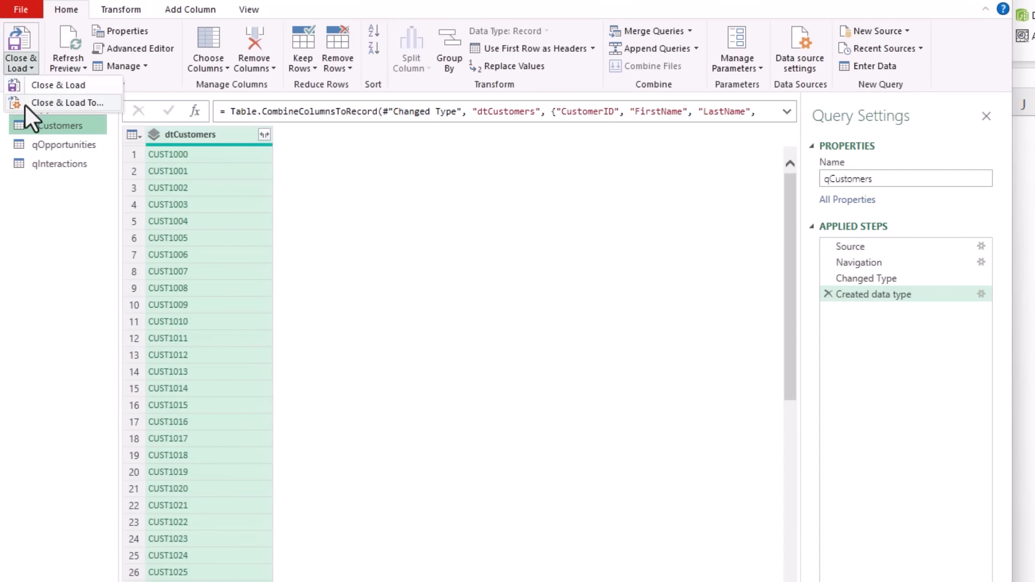
{"action": "left_click", "coordinate": [24, 104]}
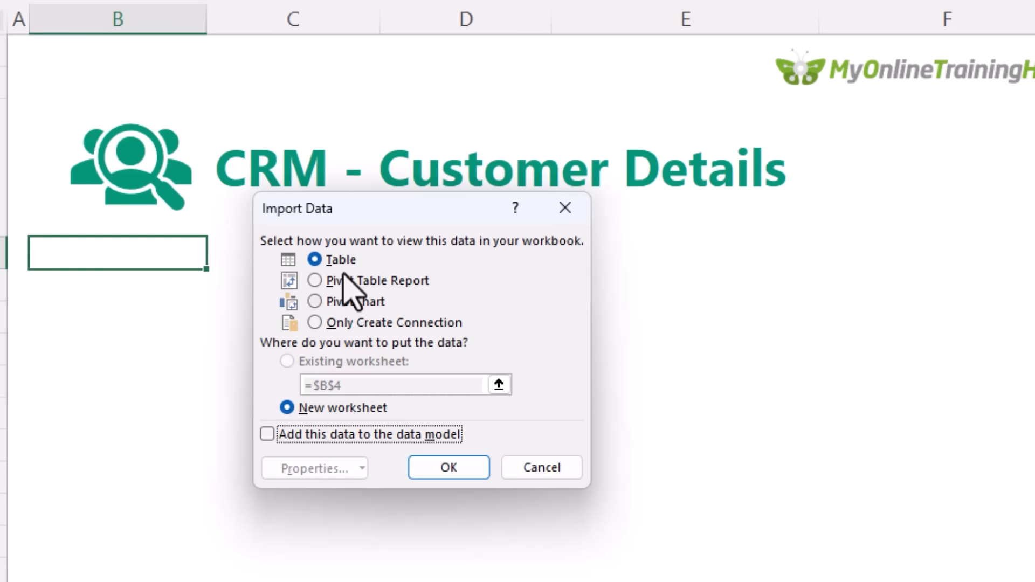
{"action": "left_click", "coordinate": [341, 322]}
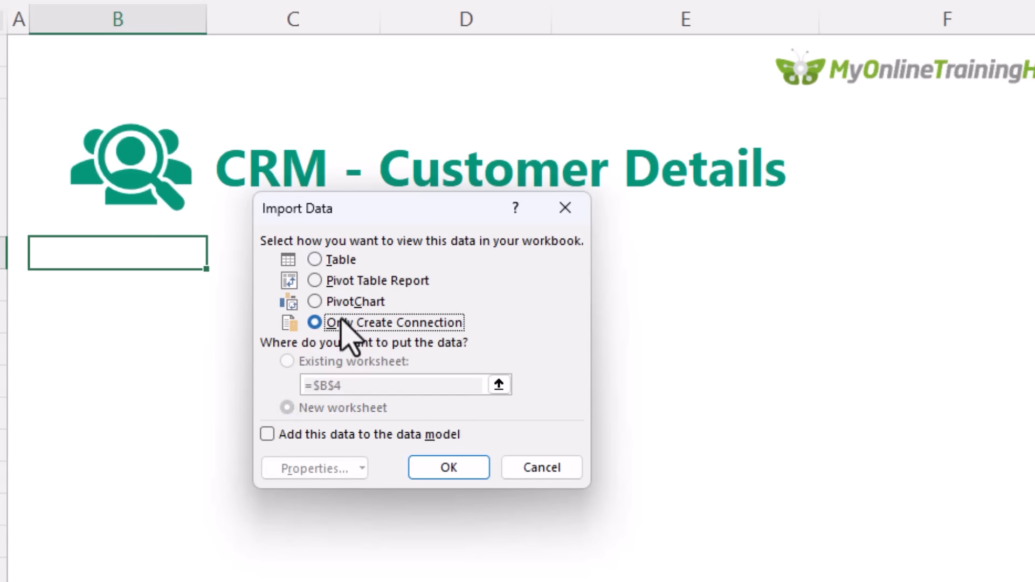
{"action": "left_click", "coordinate": [420, 474]}
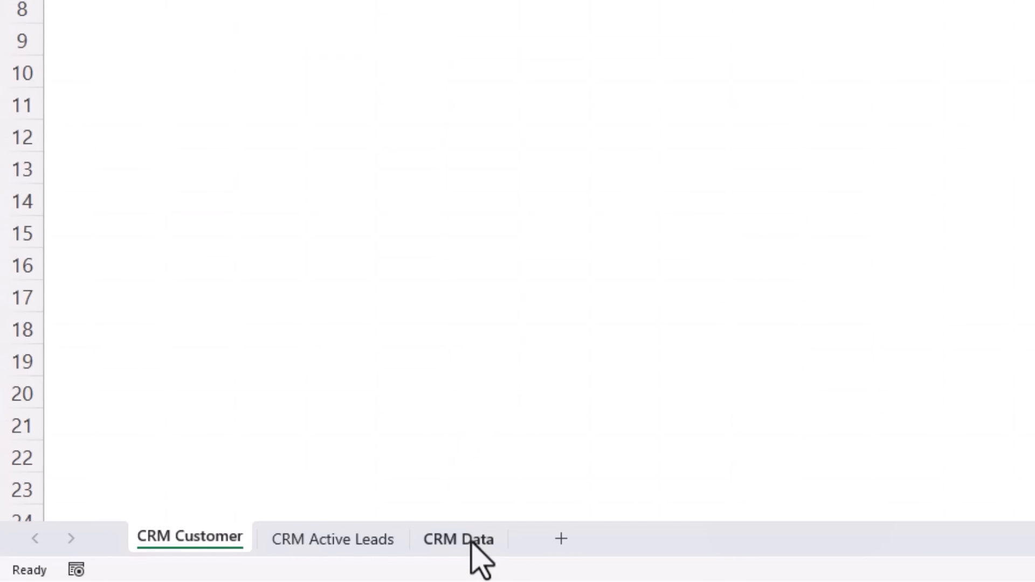
Load the qCustomers query as a table into cell A1 of the CRM Data sheet.
{"action": "left_click", "coordinate": [472, 540]}
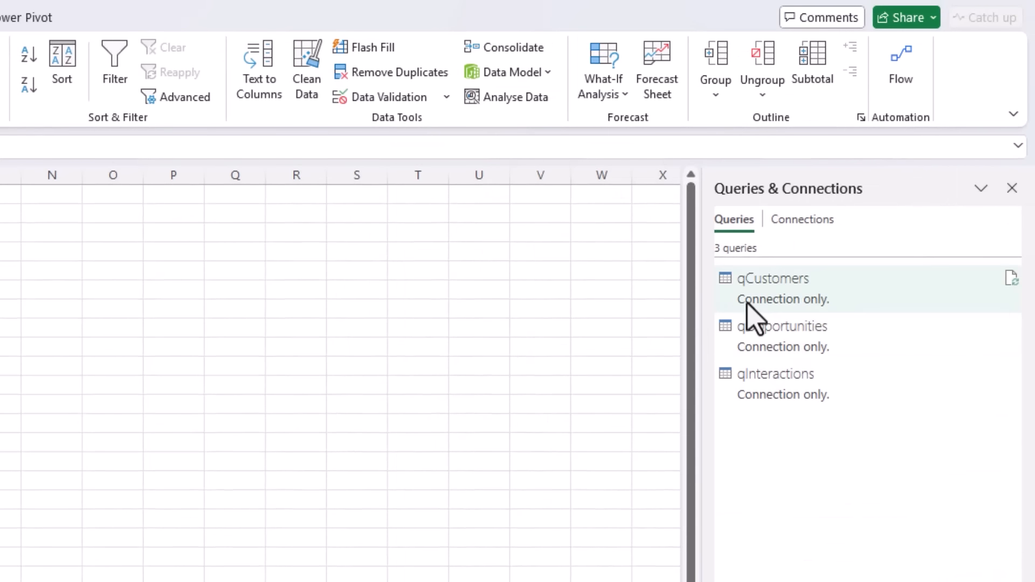
{"action": "right_click", "coordinate": [748, 305]}
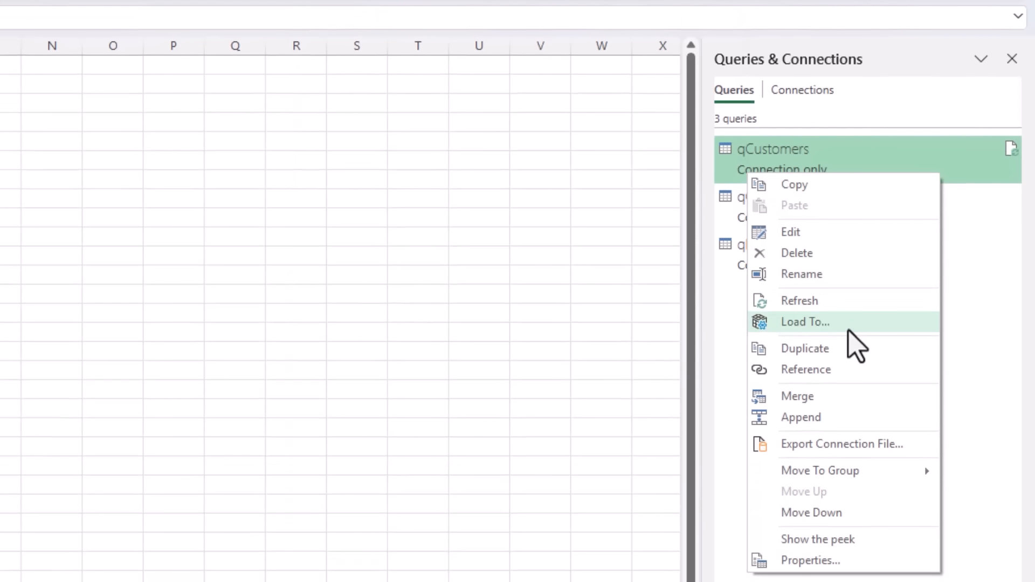
{"action": "left_click", "coordinate": [848, 329]}
{"action": "left_click", "coordinate": [312, 261]}
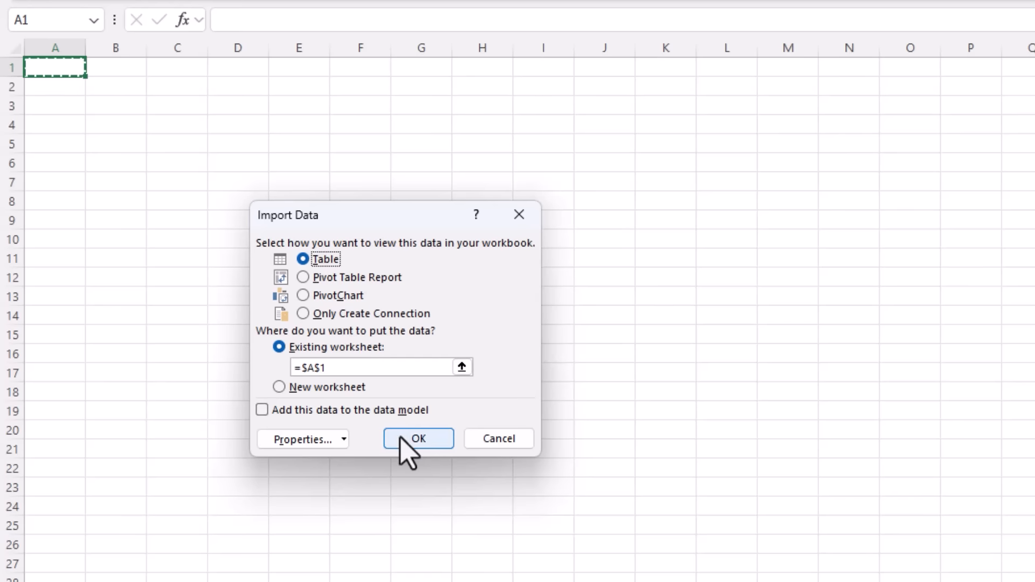
{"action": "left_click", "coordinate": [419, 439]}
Load the qOpportunities query as a table into cell G1 of the CRM Data sheet.
{"action": "left_click", "coordinate": [485, 69]}
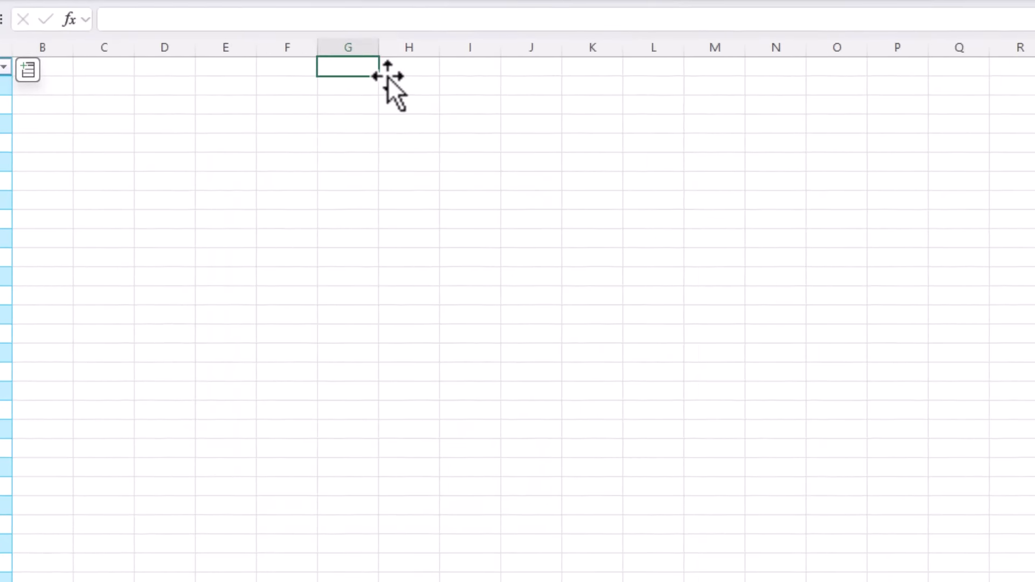
{"action": "right_click", "coordinate": [760, 209]}
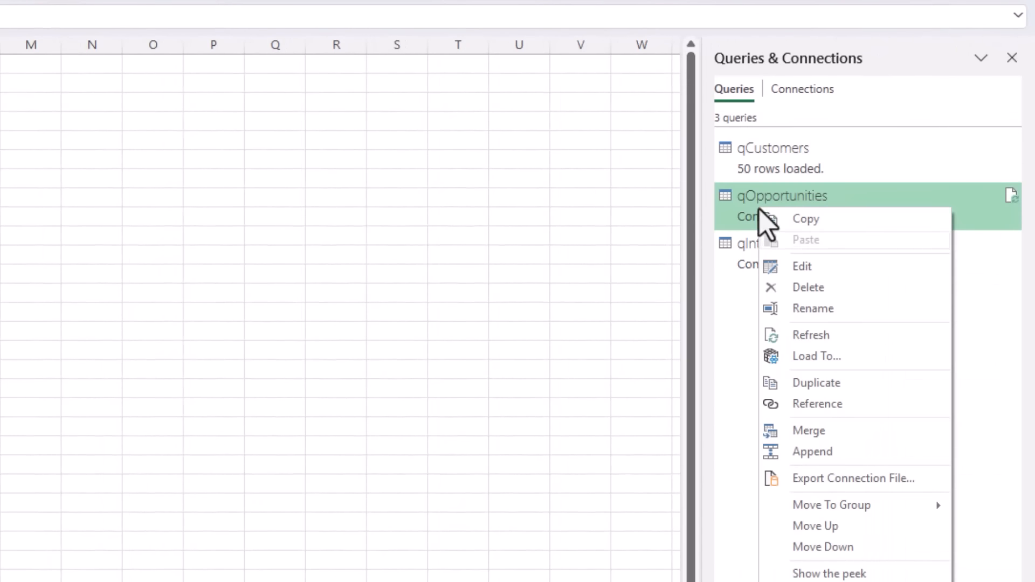
{"action": "left_click", "coordinate": [816, 357]}
{"action": "left_click", "coordinate": [303, 260]}
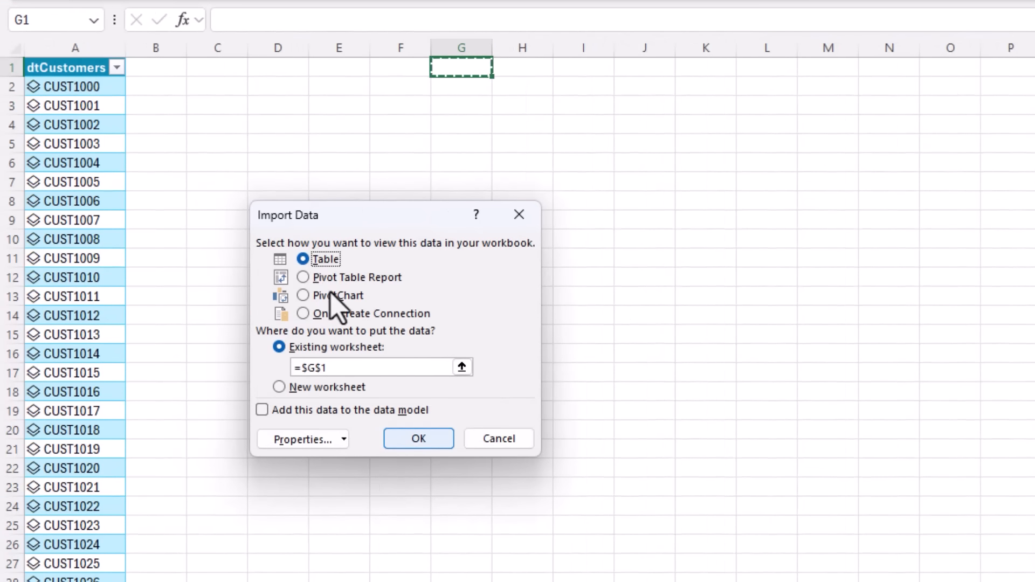
{"action": "left_click", "coordinate": [405, 442]}
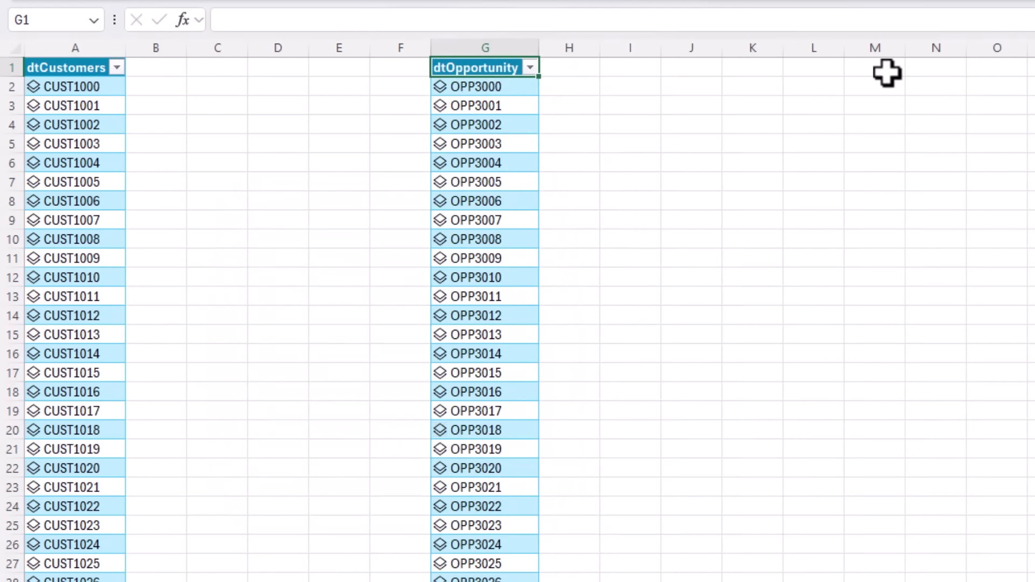
Load the qInteractions query as a table into cell M1 of the CRM Data sheet.
{"action": "left_click", "coordinate": [888, 72]}
{"action": "right_click", "coordinate": [771, 255]}
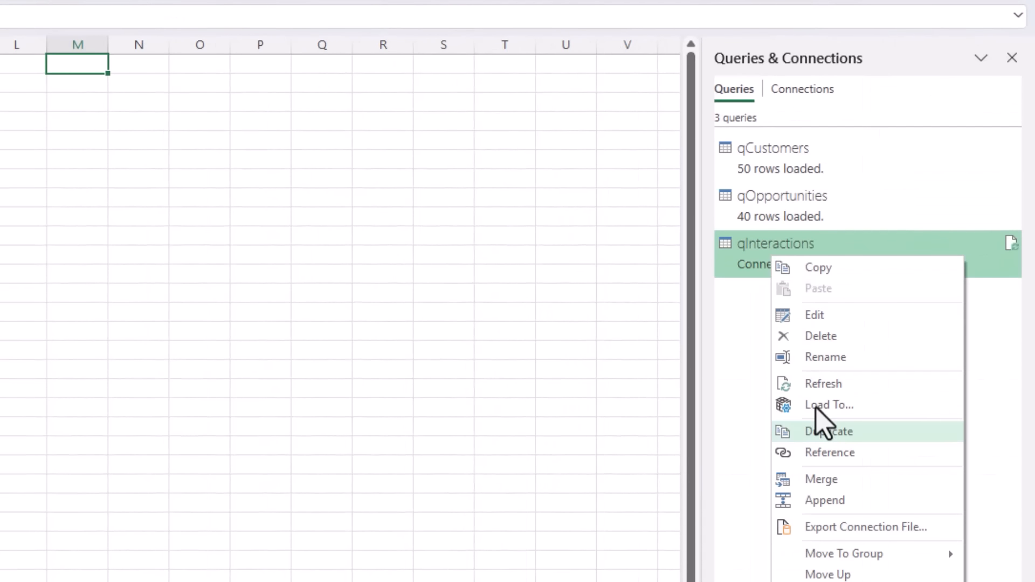
{"action": "left_click", "coordinate": [815, 408]}
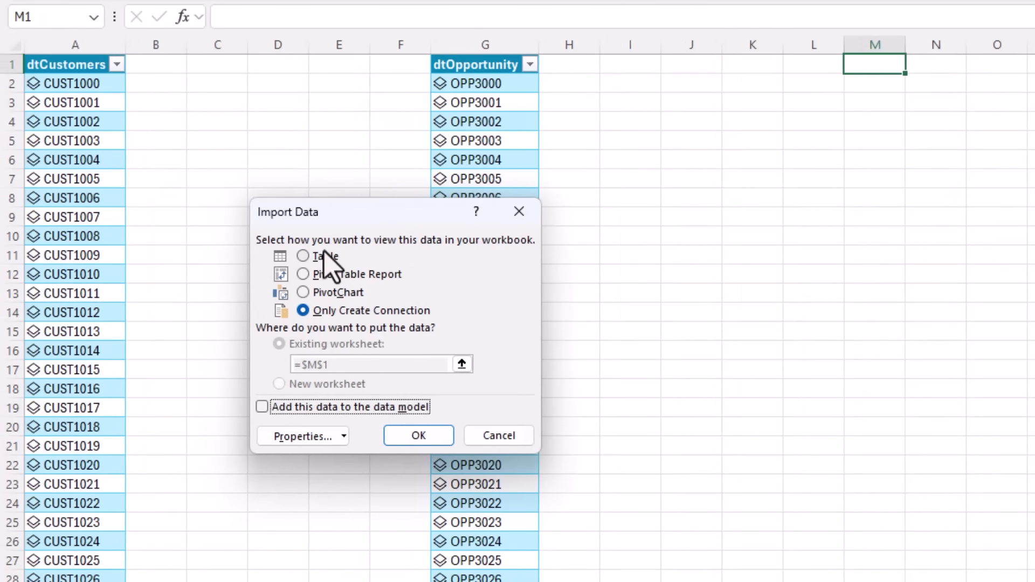
{"action": "left_click", "coordinate": [324, 255]}
{"action": "left_click", "coordinate": [418, 435]}
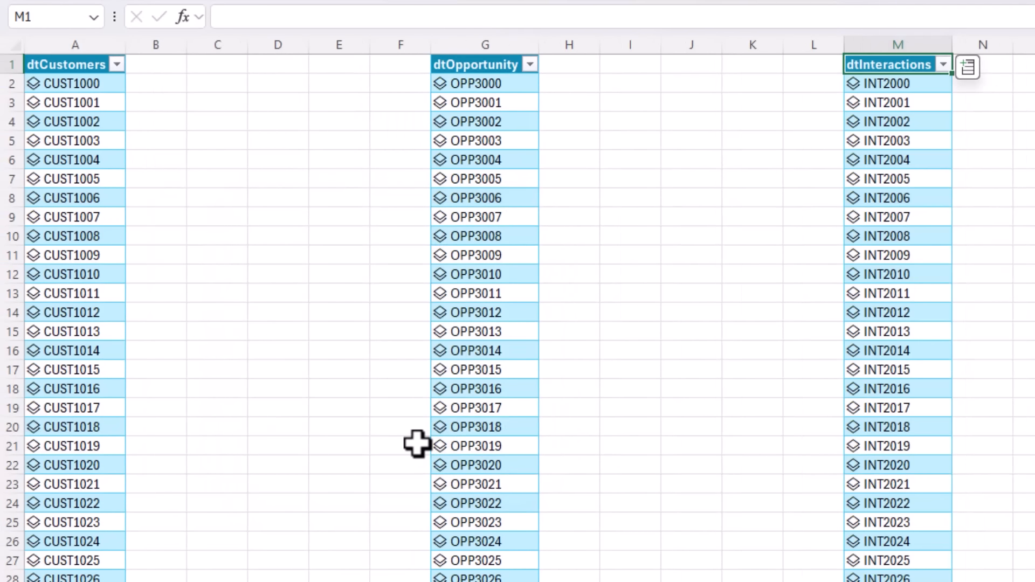
Examine the data type cards of the first records in the customer, opportunity and interaction tables.
{"action": "key", "text": "Down"}
{"action": "left_click", "coordinate": [520, 84]}
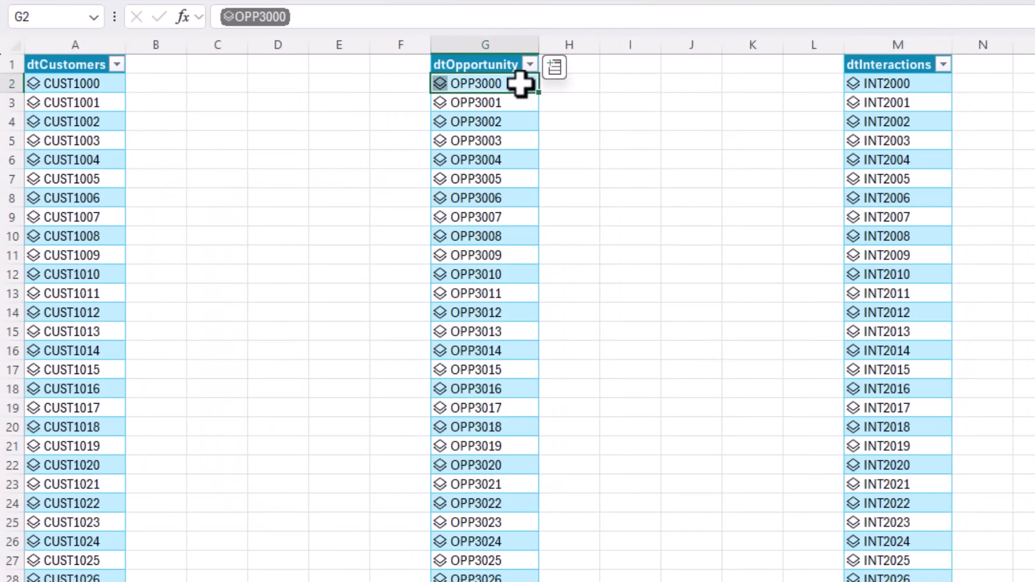
{"action": "left_click", "coordinate": [111, 84]}
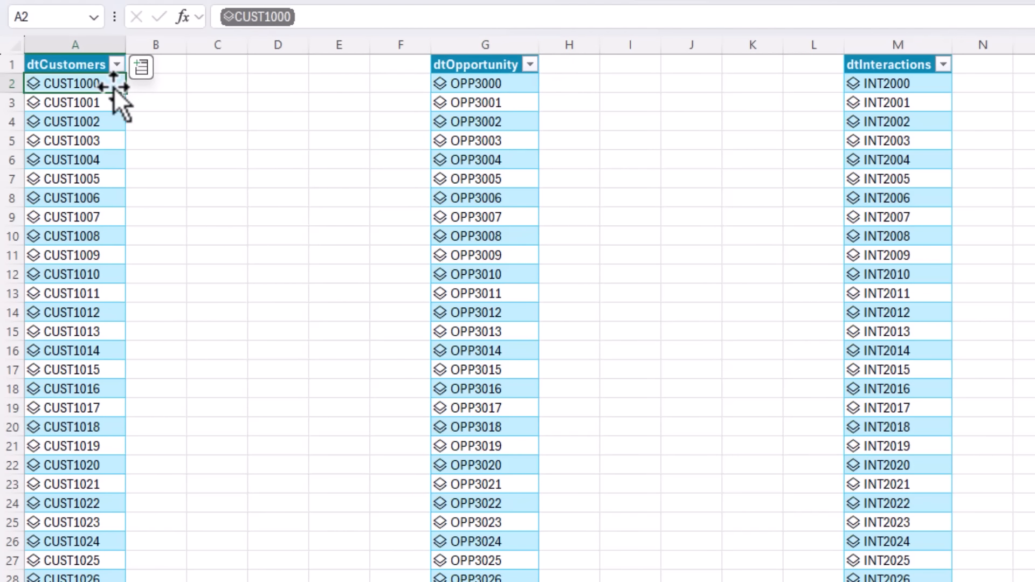
{"action": "left_click", "coordinate": [34, 83]}
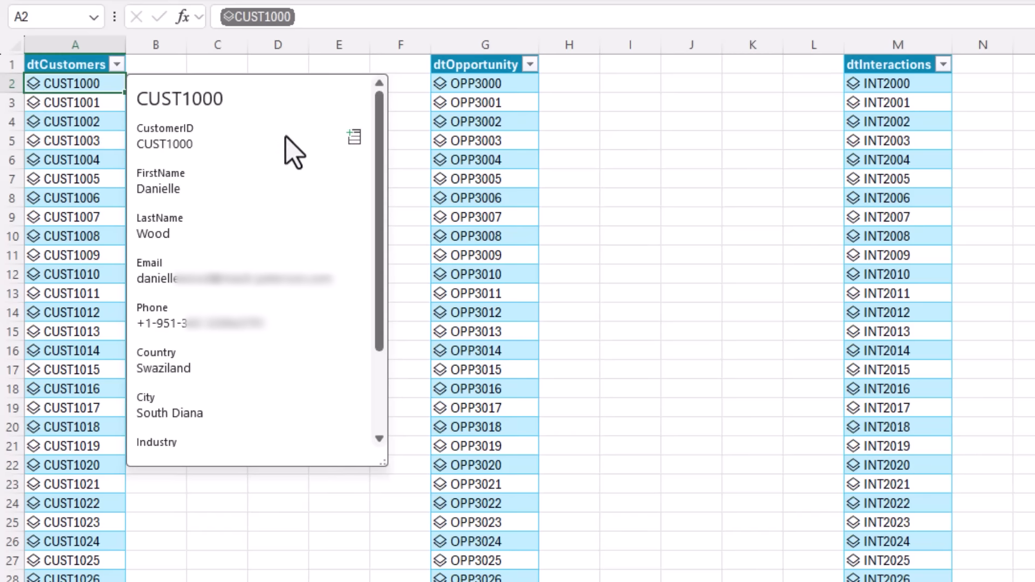
{"action": "scroll", "coordinate": [285, 147], "scroll_direction": "down", "scroll_amount": 2}
{"action": "scroll", "coordinate": [291, 151], "scroll_direction": "up", "scroll_amount": 3}
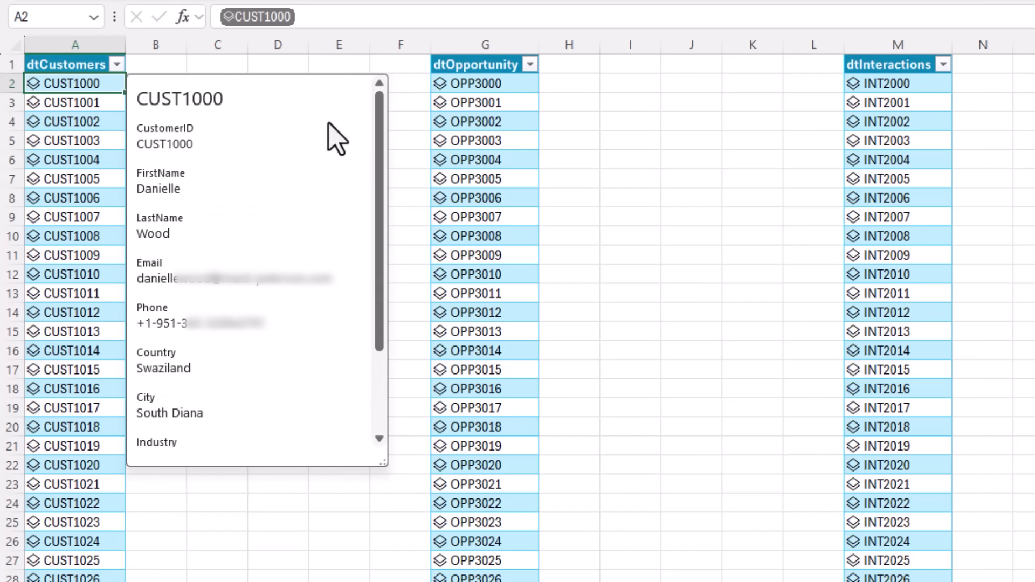
{"action": "left_click", "coordinate": [440, 84]}
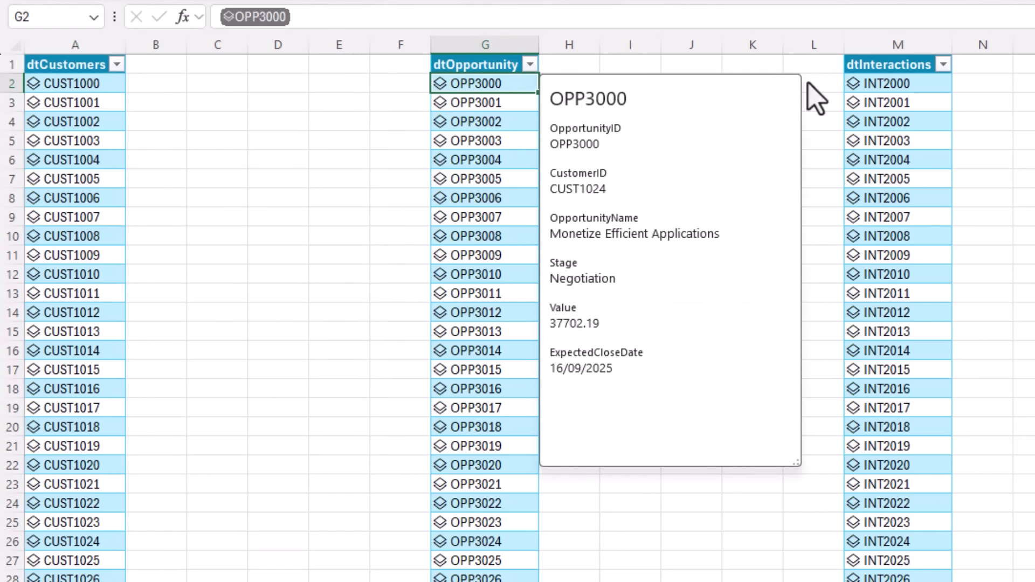
{"action": "left_click", "coordinate": [855, 87]}
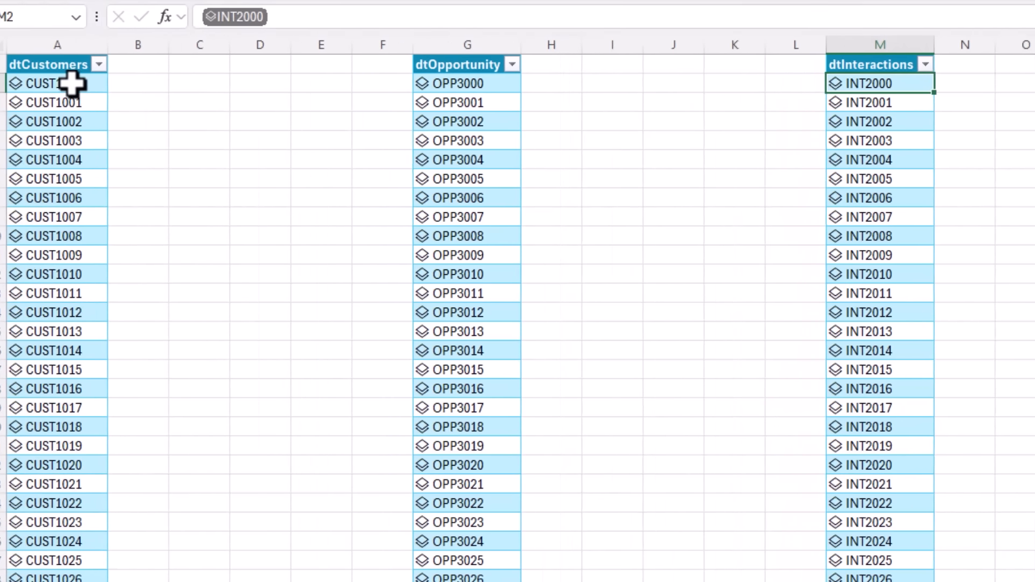
Extract the Industry field from the customer data type into a new column of the dtCustomers table.
{"action": "left_click", "coordinate": [86, 83]}
{"action": "left_click", "coordinate": [139, 69]}
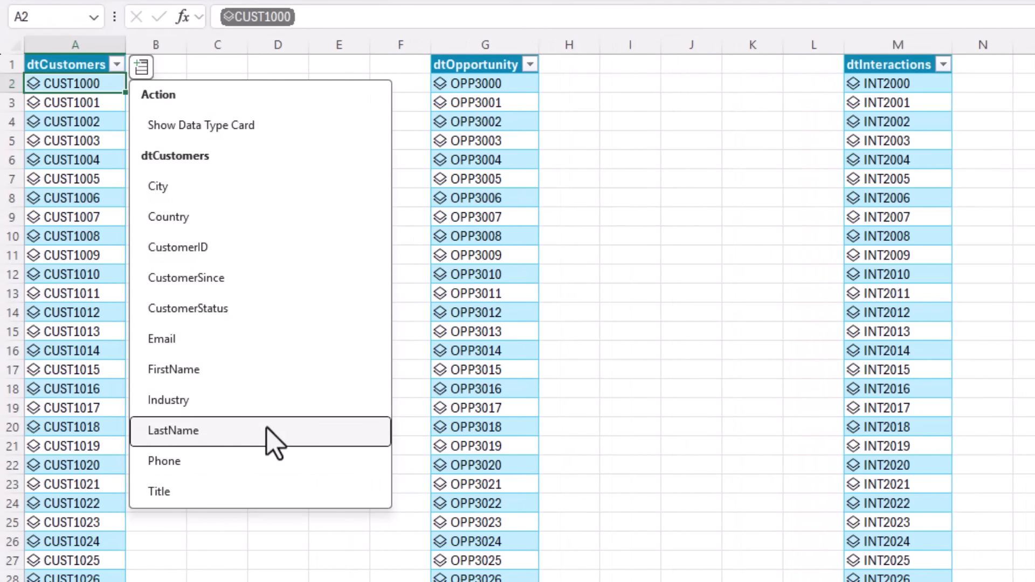
{"action": "left_click", "coordinate": [204, 405]}
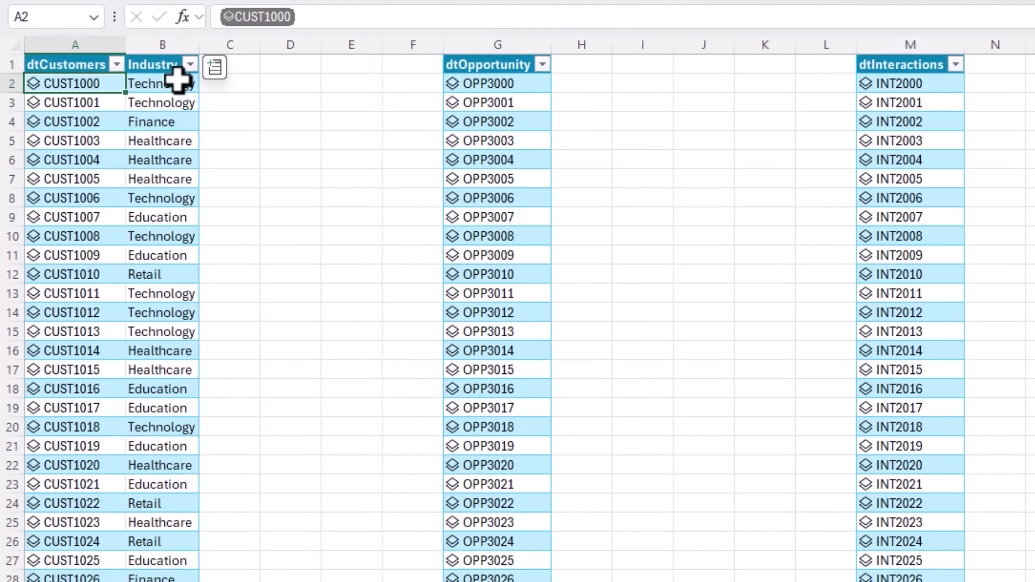
Delete the extracted Industry column B and reselect the first customer record in A2.
{"action": "left_click", "coordinate": [174, 41]}
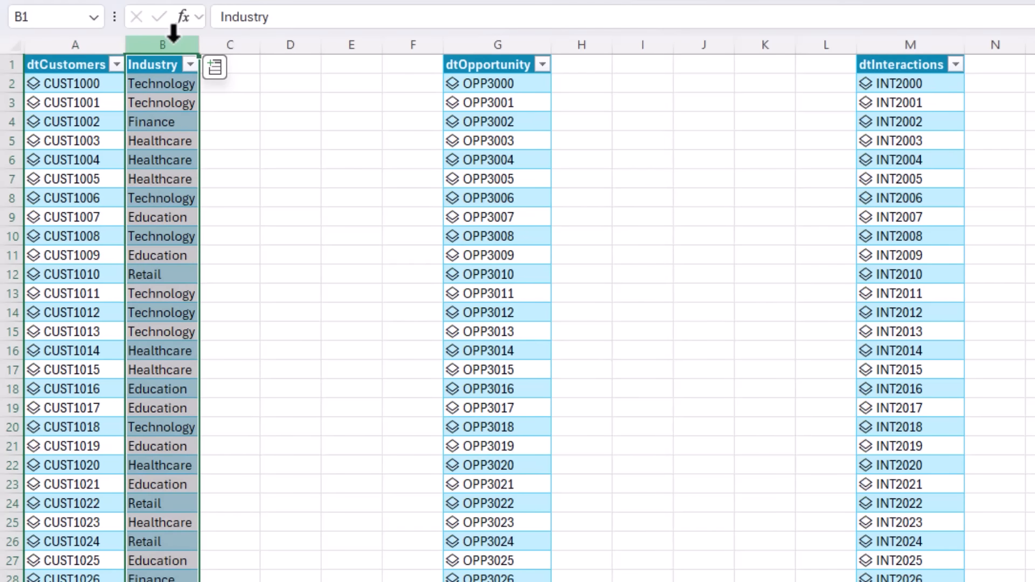
{"action": "key", "text": "ctrl+minus"}
{"action": "left_click", "coordinate": [157, 102]}
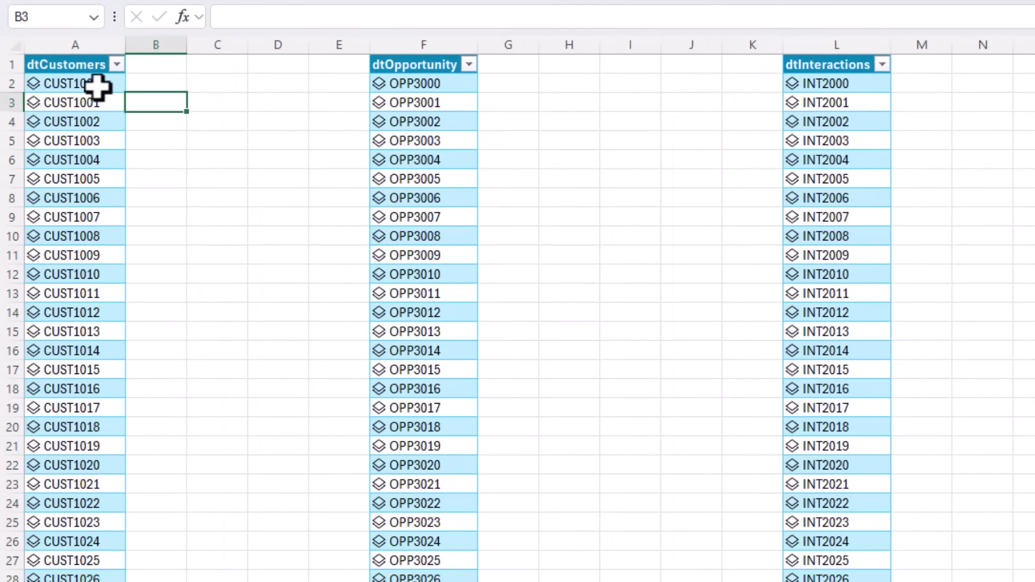
{"action": "left_click", "coordinate": [94, 87]}
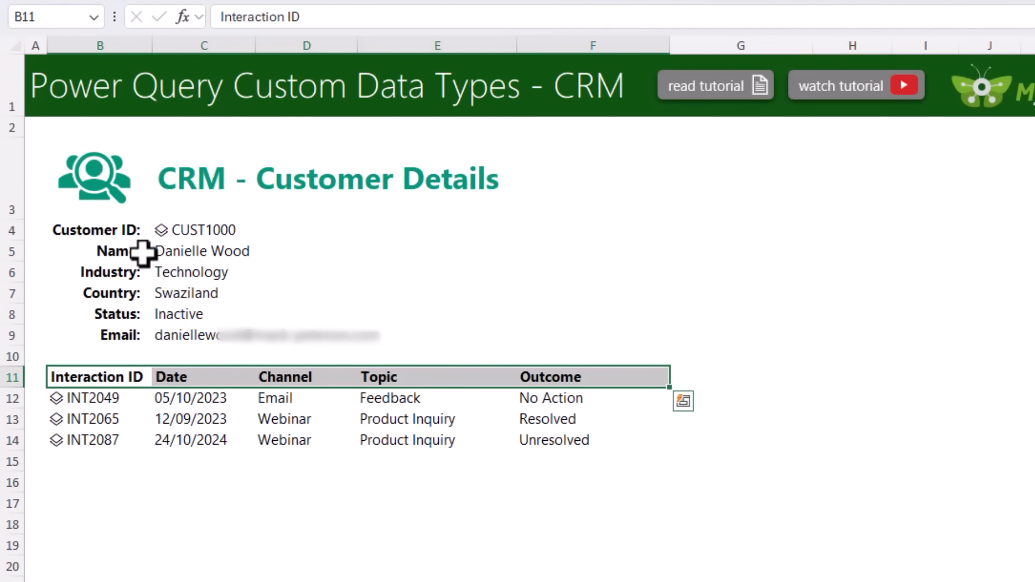
Examine the finished CRM report's customer details, Customer ID selector, detail field formulas and interactions table.
{"action": "left_click_drag", "start_coordinate": [173, 234], "coordinate": [180, 332]}
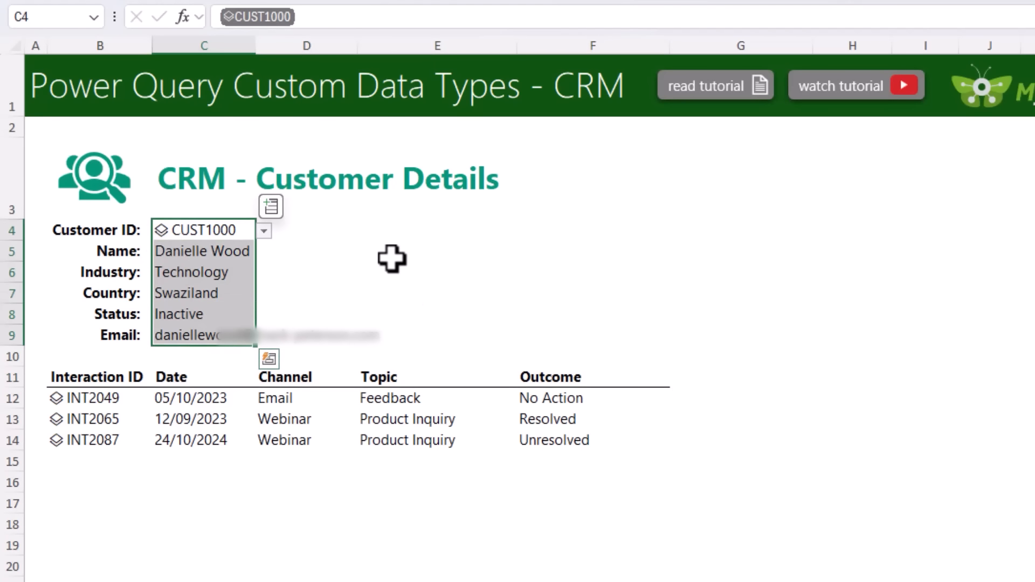
{"action": "left_click_drag", "start_coordinate": [143, 375], "coordinate": [663, 432]}
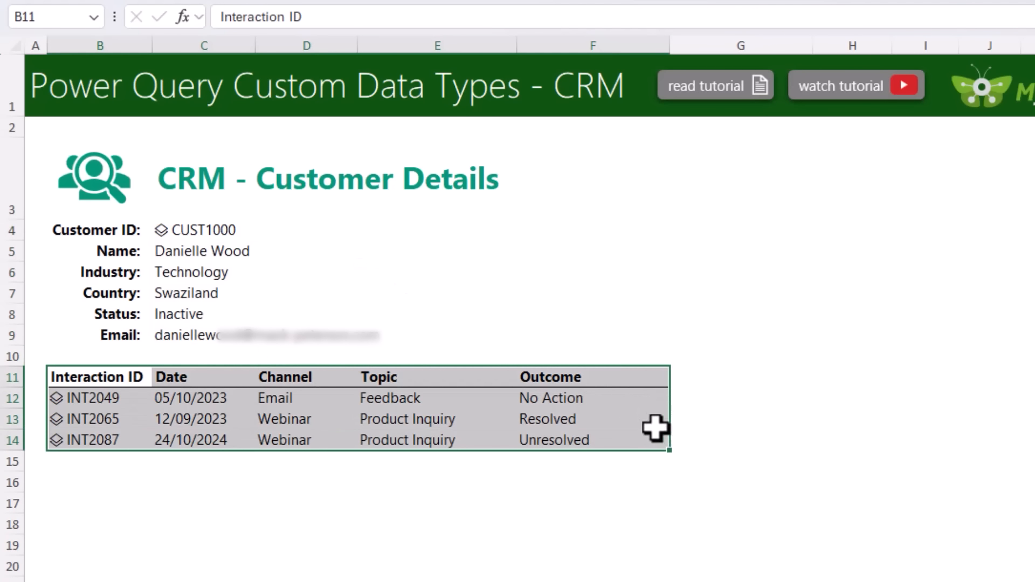
{"action": "left_click", "coordinate": [172, 231]}
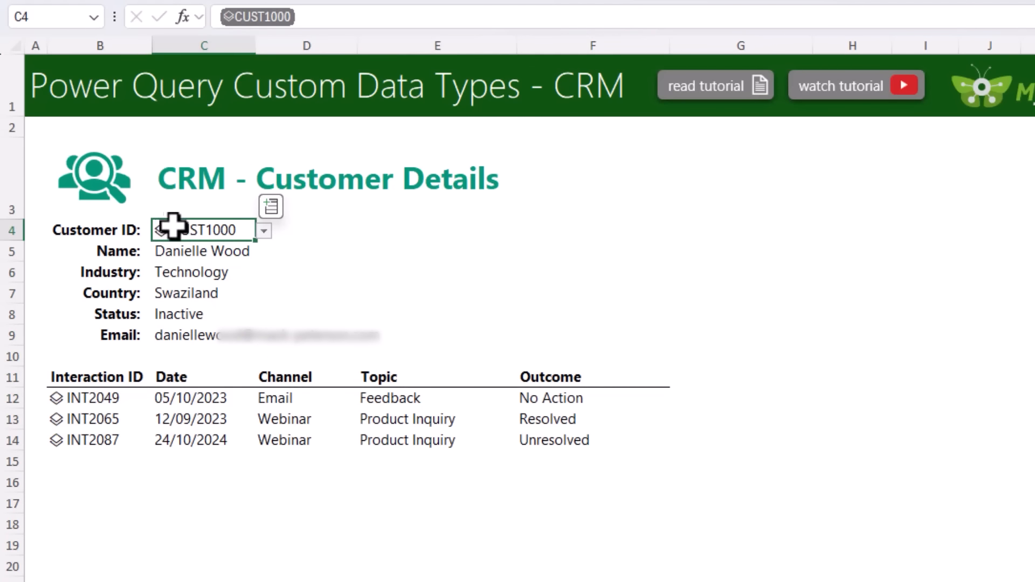
{"action": "left_click", "coordinate": [264, 232]}
{"action": "left_click", "coordinate": [264, 238]}
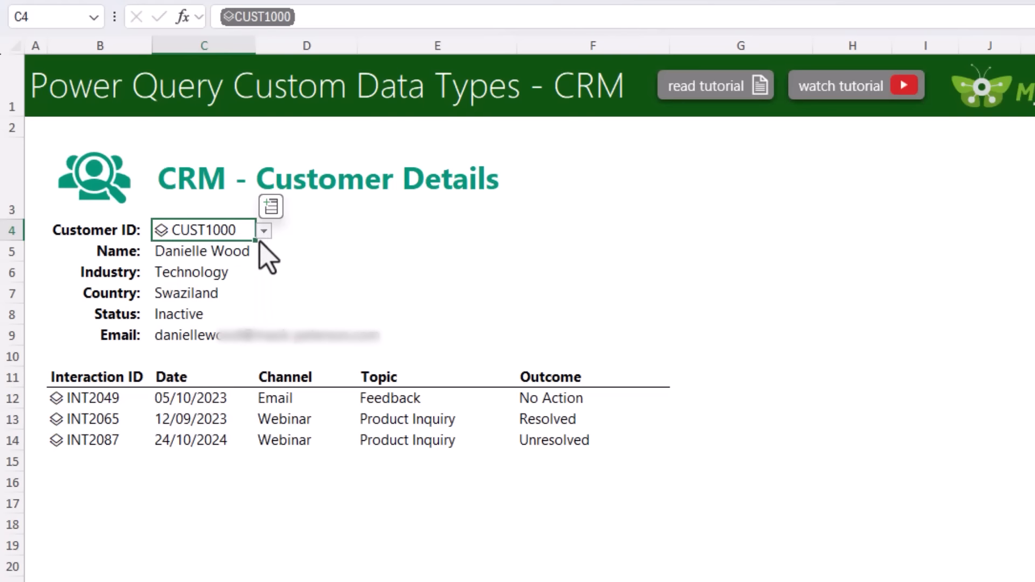
{"action": "left_click", "coordinate": [252, 251]}
{"action": "left_click", "coordinate": [243, 271]}
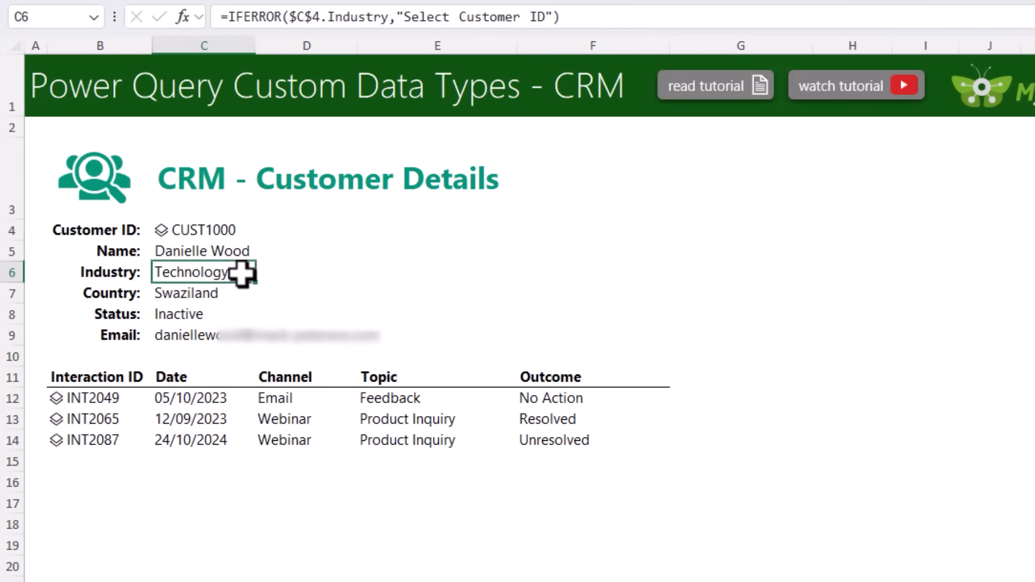
{"action": "left_click", "coordinate": [241, 295]}
{"action": "left_click", "coordinate": [235, 315]}
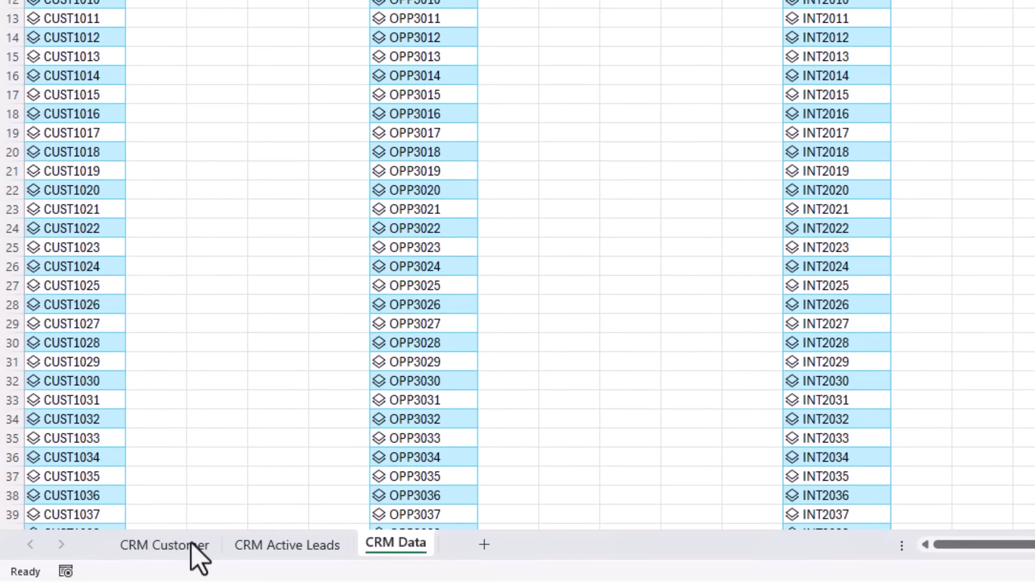
On the CRM Customer sheet, enter the labels Customer ID:, Name:, Industry:, Country:, Status: and Email: in B4:B9, then select C4.
{"action": "left_click", "coordinate": [192, 543]}
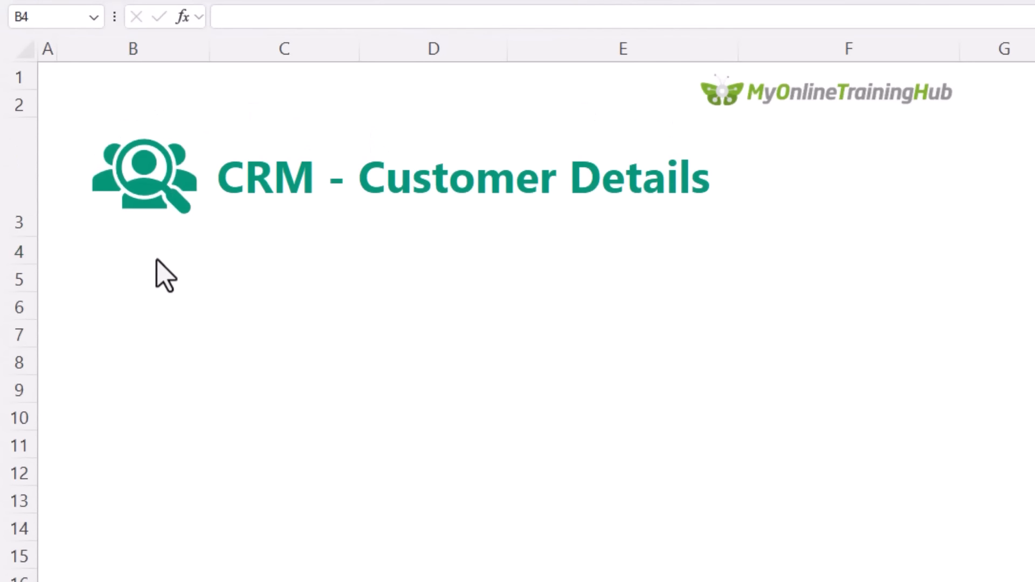
{"action": "left_click", "coordinate": [141, 261]}
{"action": "type", "text": "Customer ID: Name: Industry: Country: Status: Email:"}
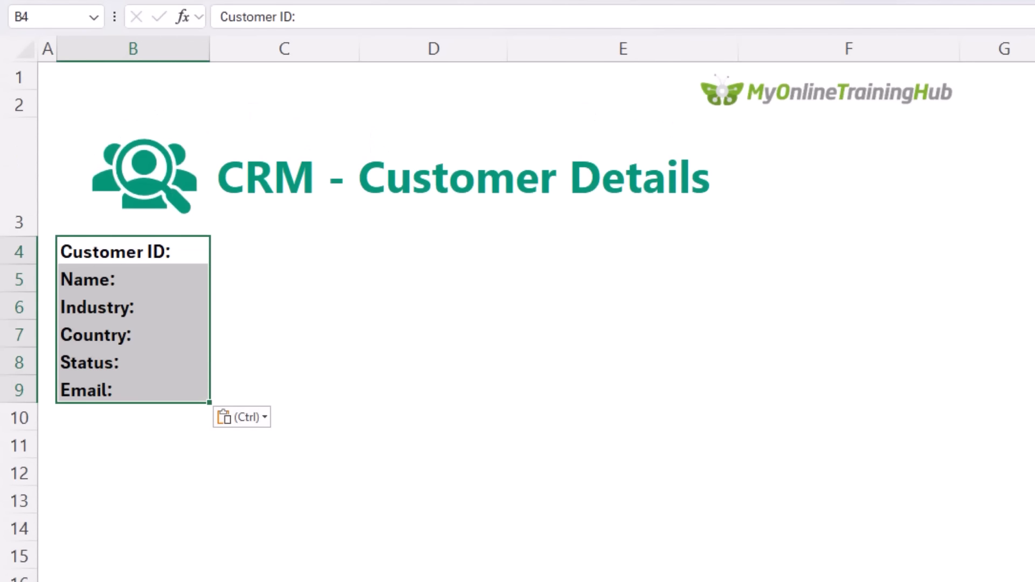
{"action": "left_click", "coordinate": [238, 247]}
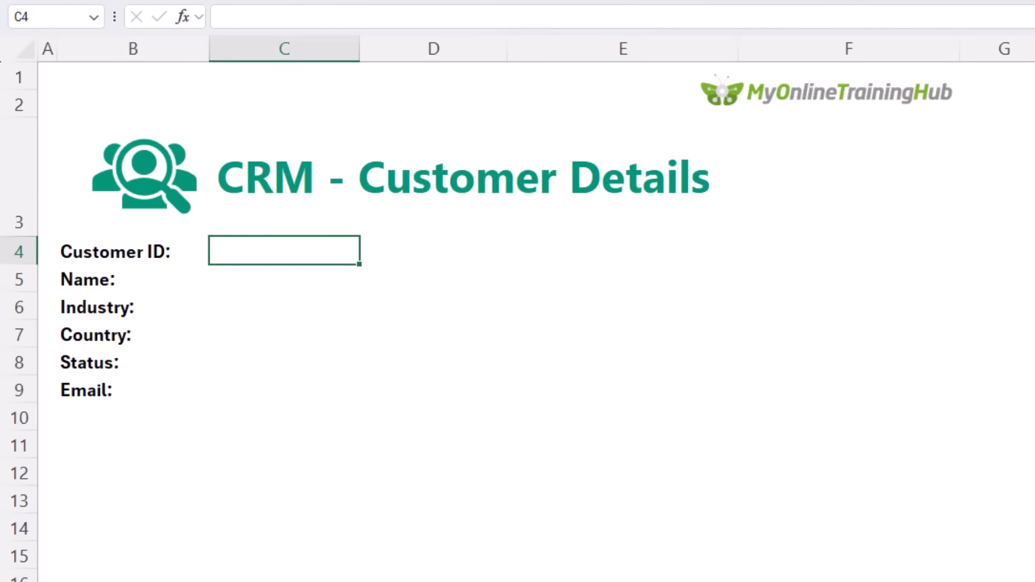
Define the workbook-scoped name dtCustomers for the dtCustomers column of the qCustomers table on the CRM Data sheet.
{"action": "left_click", "coordinate": [397, 546]}
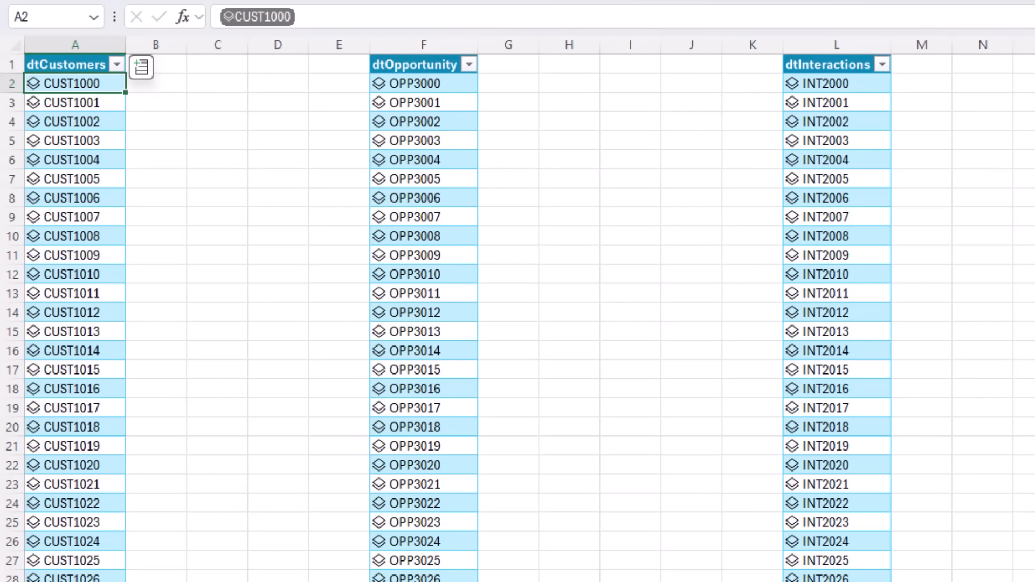
{"action": "left_click", "coordinate": [81, 48]}
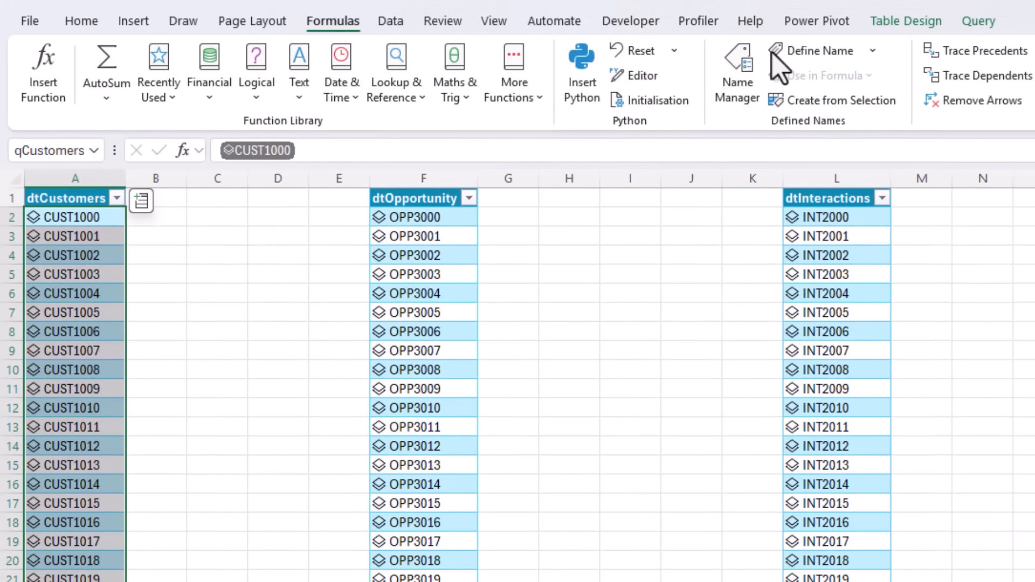
{"action": "left_click", "coordinate": [793, 52]}
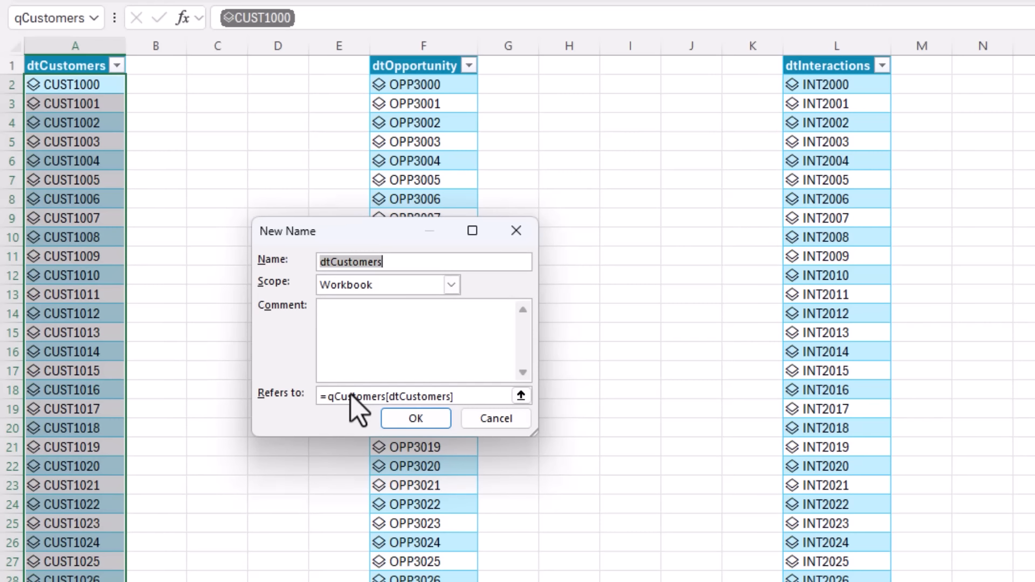
{"action": "left_click", "coordinate": [396, 420]}
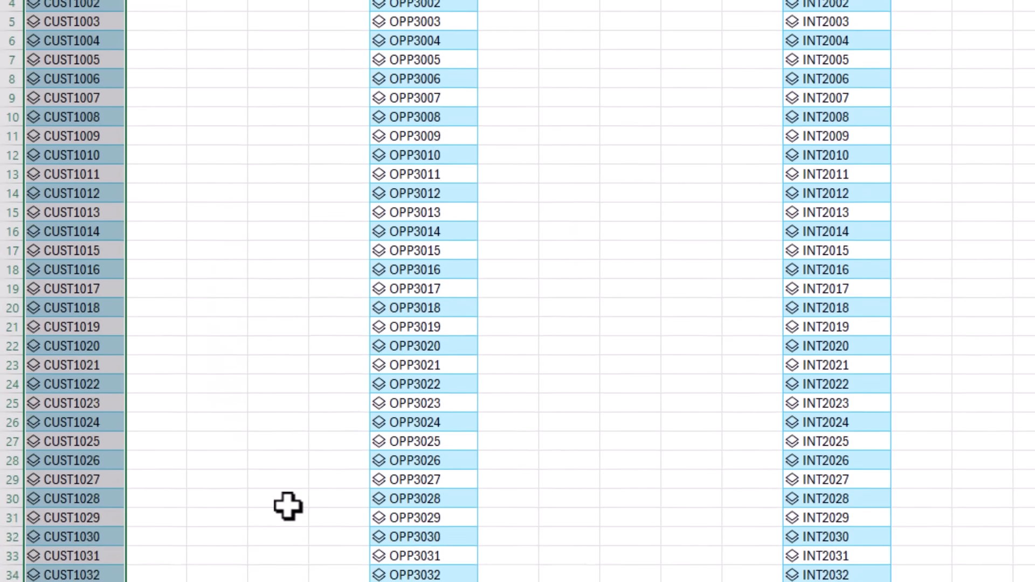
Add a List data validation to C4 on the CRM Customer sheet, using the defined name dtCustomers as source.
{"action": "left_click", "coordinate": [184, 551]}
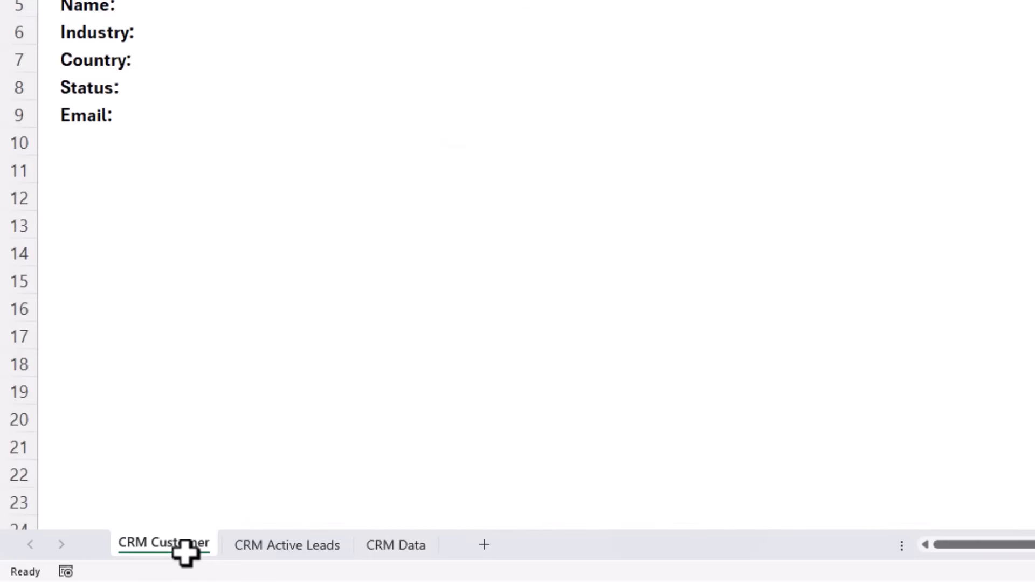
{"action": "left_click", "coordinate": [392, 26]}
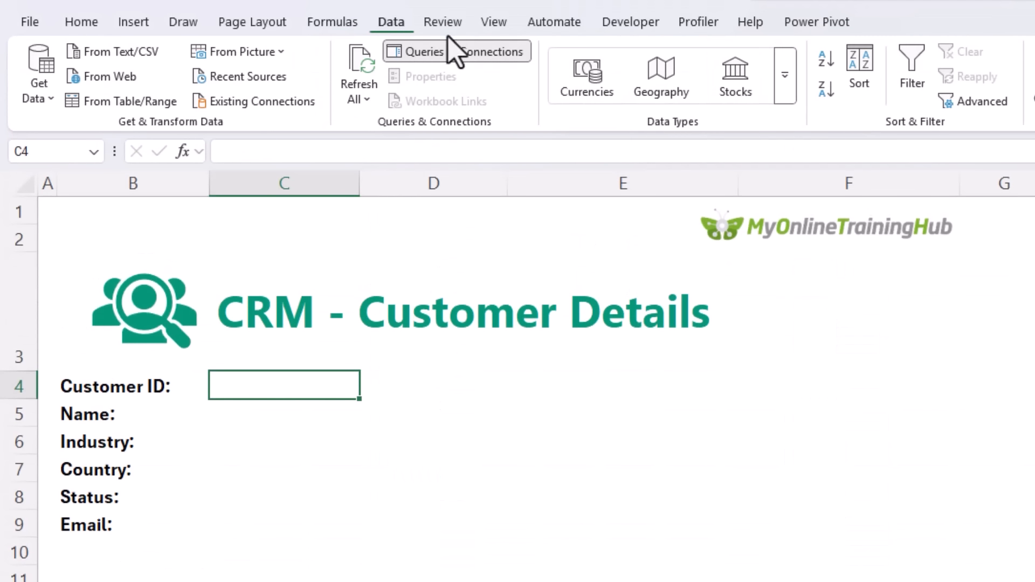
{"action": "left_click", "coordinate": [847, 105]}
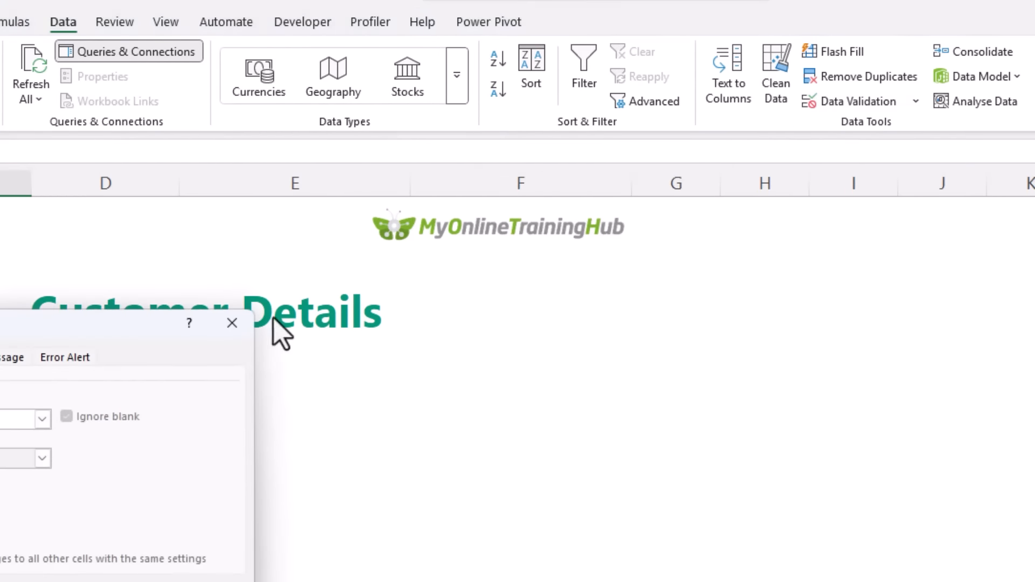
{"action": "left_click", "coordinate": [22, 419]}
{"action": "left_click", "coordinate": [0, 476]}
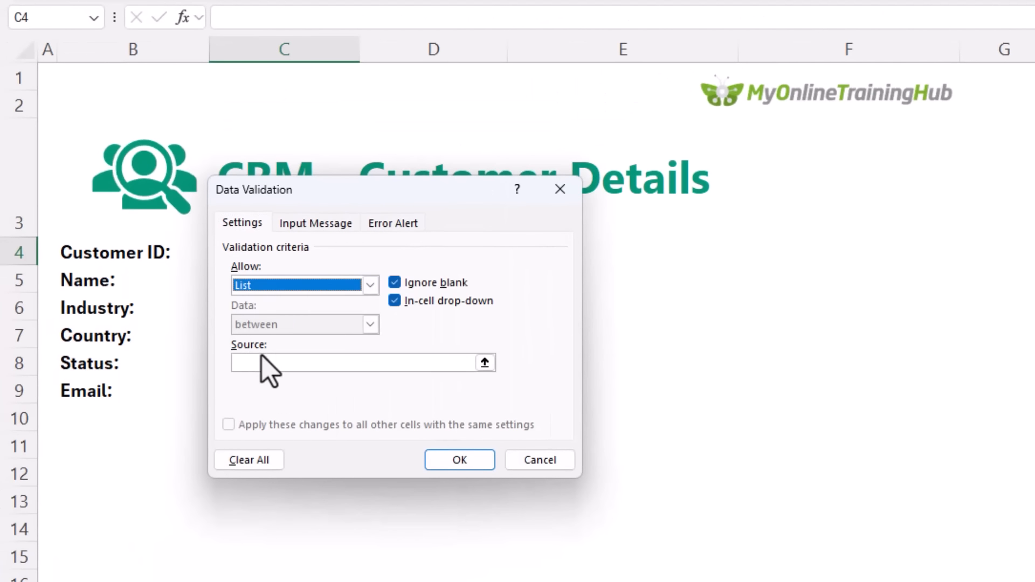
{"action": "left_click", "coordinate": [270, 363]}
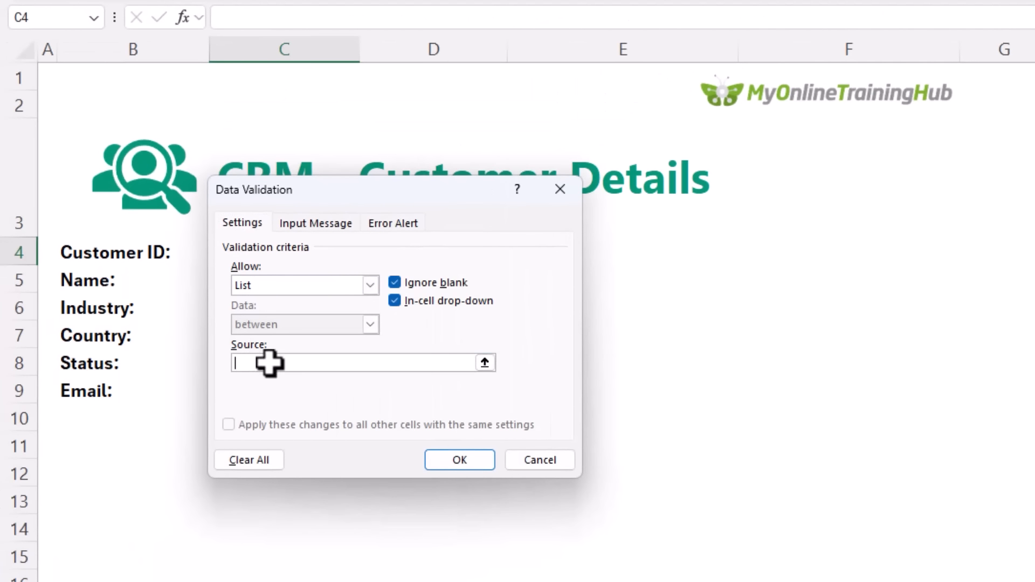
{"action": "key", "text": "F3"}
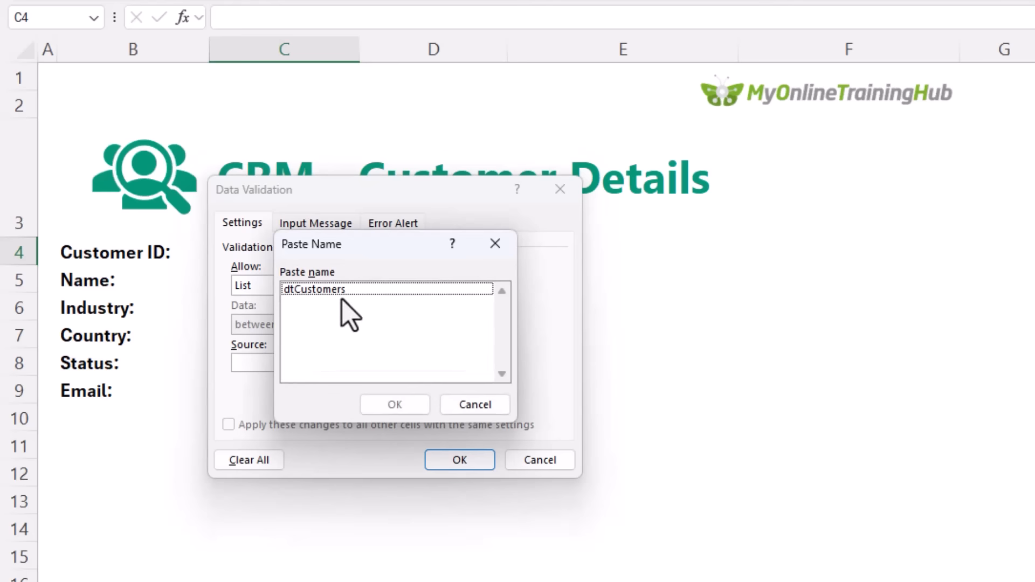
{"action": "double_click", "coordinate": [349, 292]}
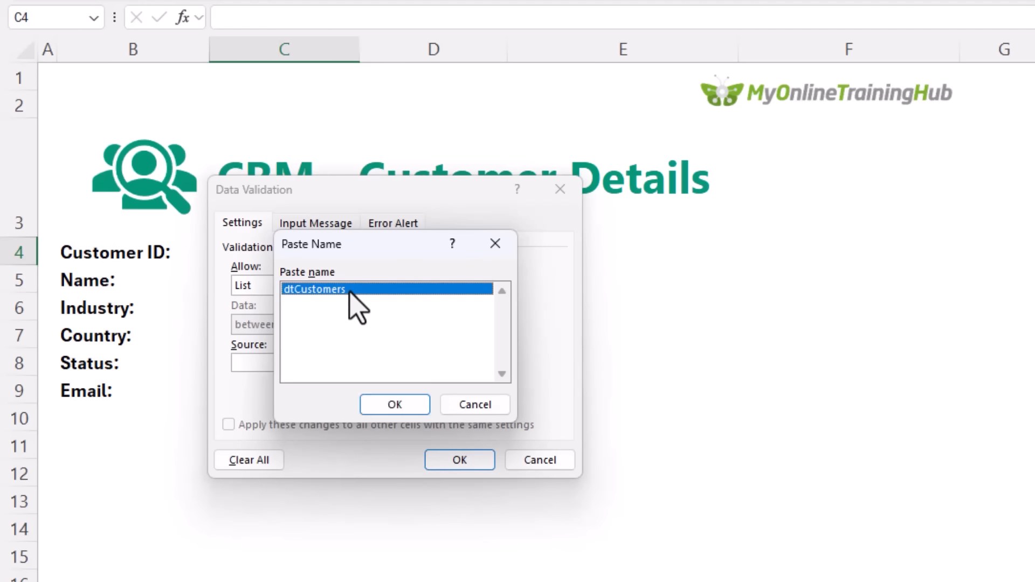
{"action": "left_click", "coordinate": [447, 459]}
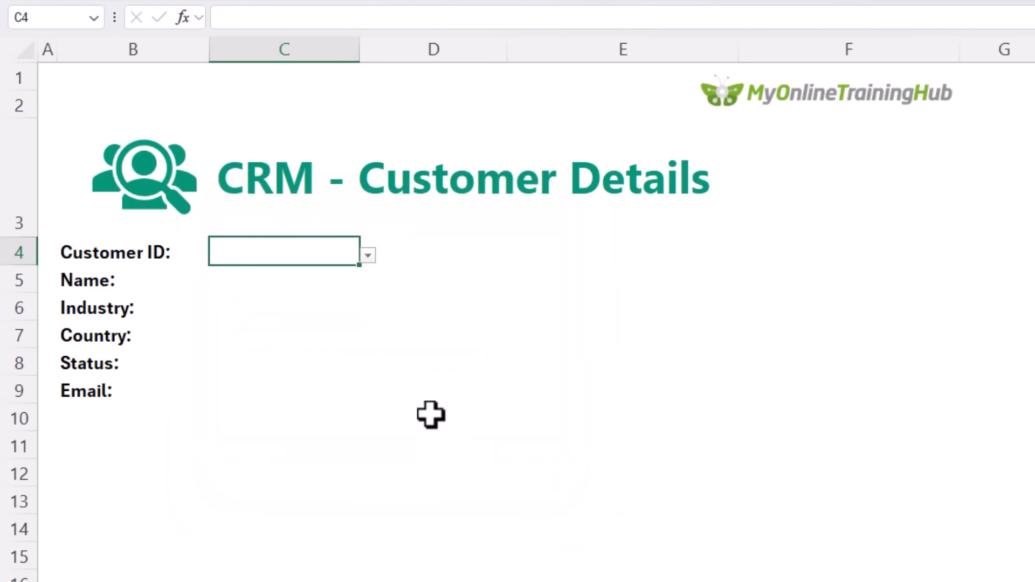
Choose the second customer record in the Customer ID list in C4 and view its data type card.
{"action": "left_click", "coordinate": [368, 256]}
{"action": "left_click", "coordinate": [340, 291]}
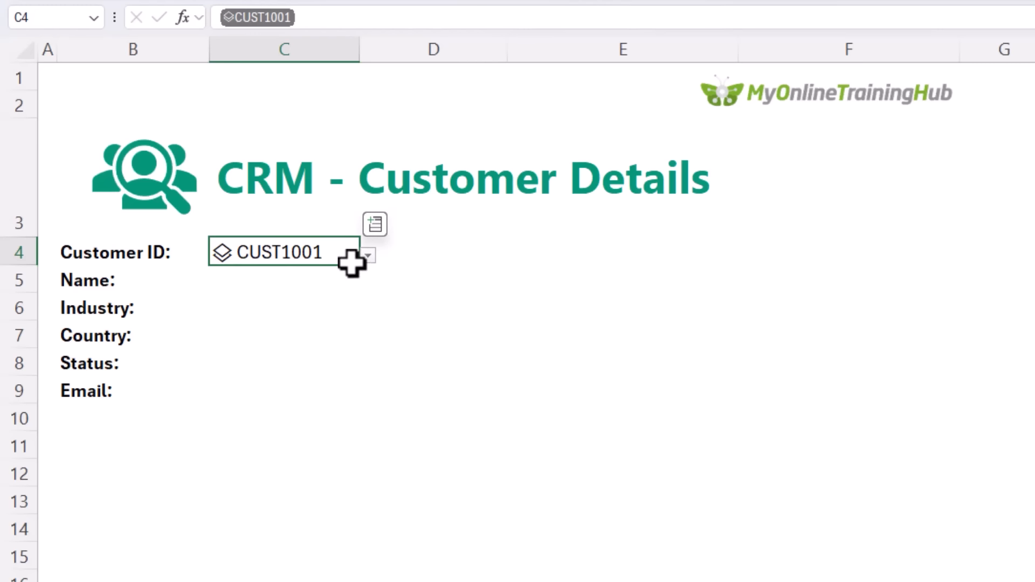
{"action": "left_click", "coordinate": [222, 252]}
{"action": "scroll", "coordinate": [486, 308], "scroll_direction": "down", "scroll_amount": 1}
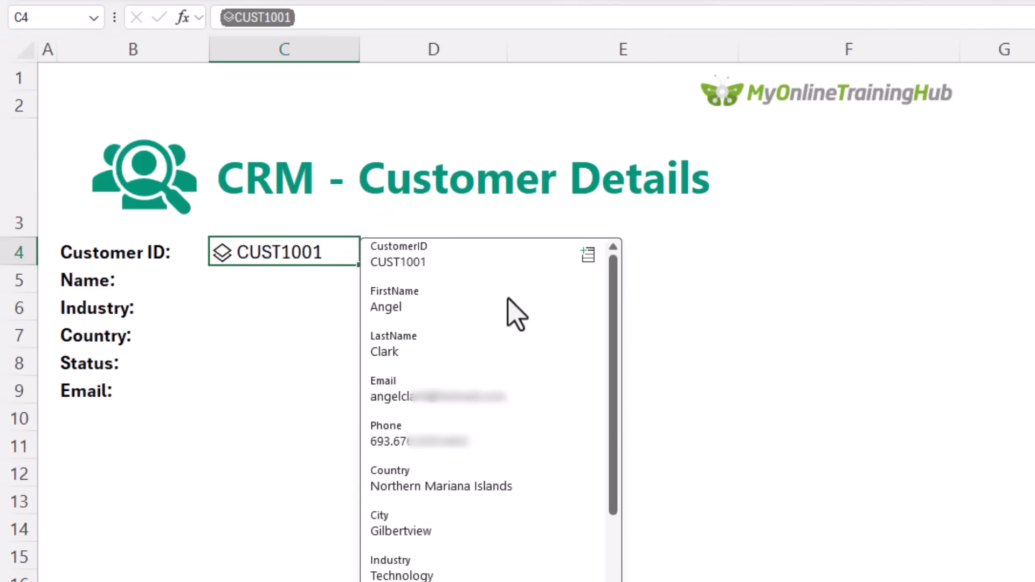
{"action": "scroll", "coordinate": [516, 312], "scroll_direction": "up", "scroll_amount": 1}
Start the Name formula in C5, joining the FirstName field, a space and another reference to C4: =C4.FirstName&" "&C4.
{"action": "left_click", "coordinate": [298, 277]}
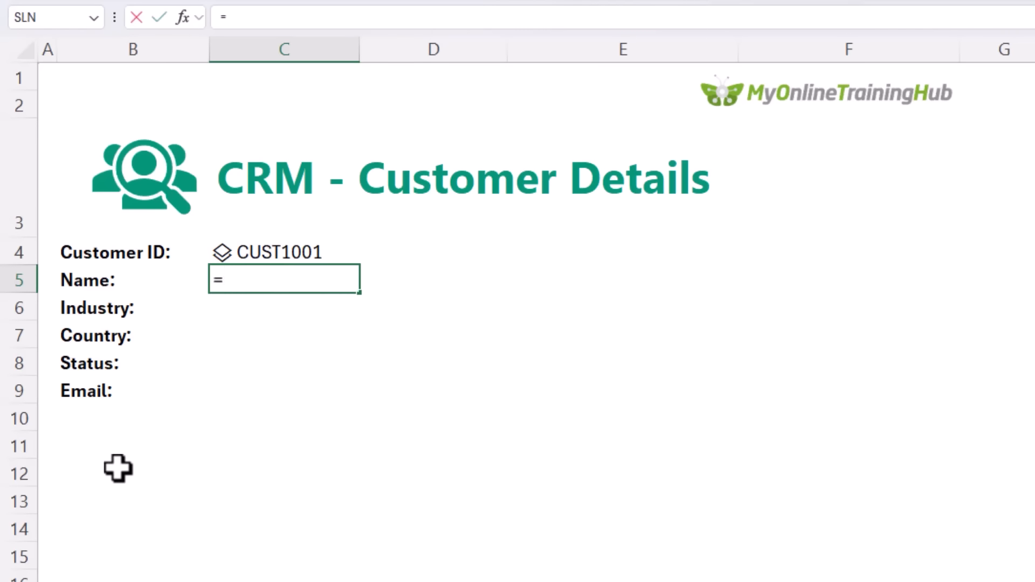
{"action": "key", "text": "Up"}
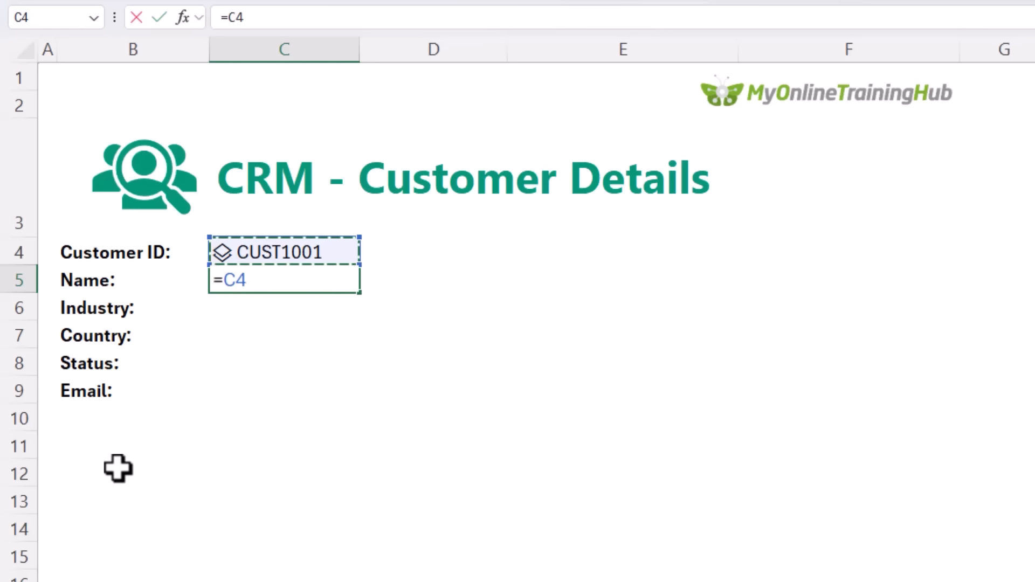
{"action": "type", "text": "."}
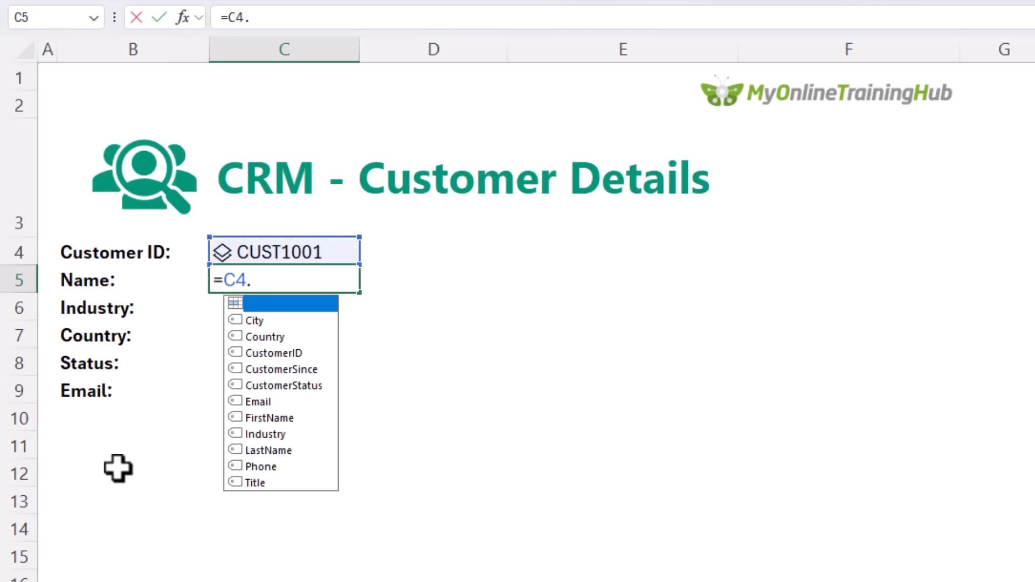
{"action": "key", "text": "Down"}
{"action": "key", "text": "Down"}
{"action": "key", "text": "Down"}
{"action": "key", "text": "Down"}
{"action": "key", "text": "Down"}
{"action": "key", "text": "Down"}
{"action": "key", "text": "Down"}
{"action": "key", "text": "Down"}
{"action": "key", "text": "Tab"}
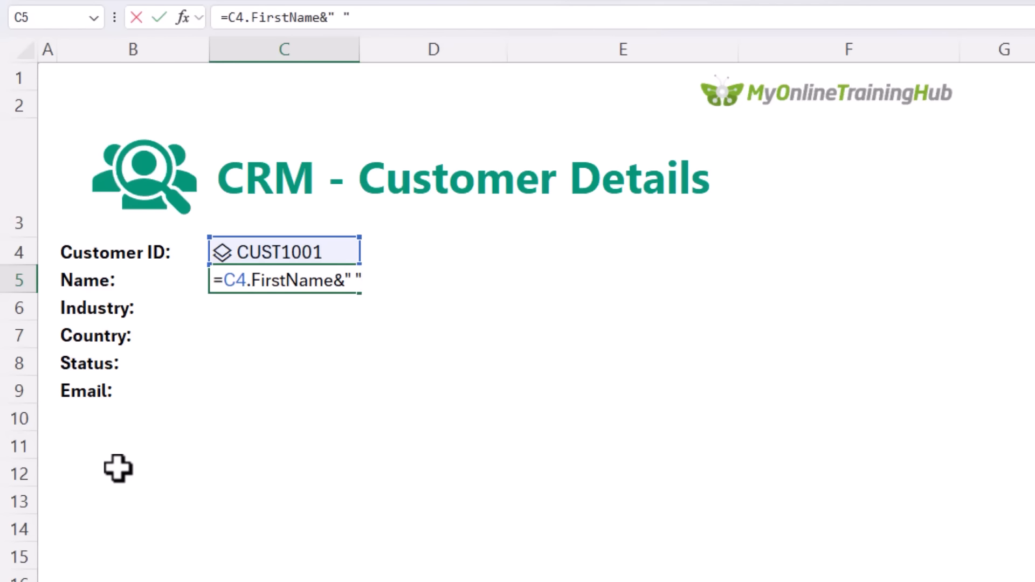
{"action": "type", "text": "&\" \"&C4."}
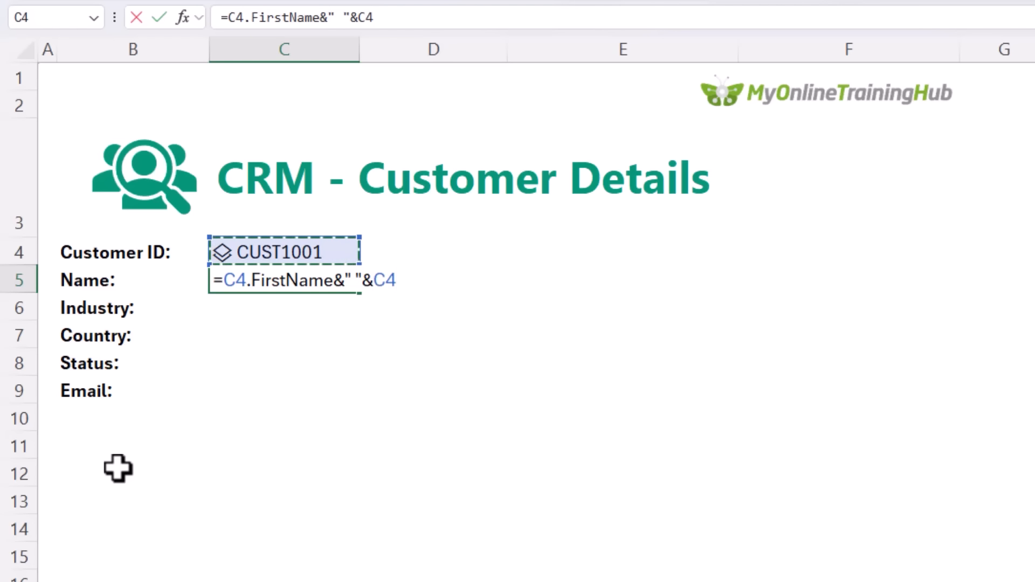
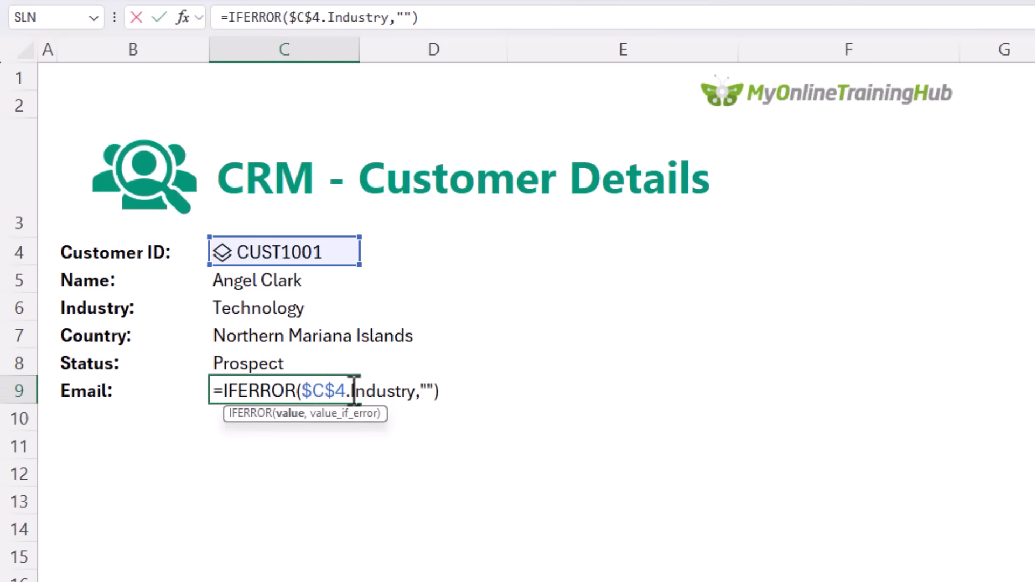
Change the formula in the Email cell C9 to =IFERROR($C$4.Email,"").
{"action": "type", "text": "Email"}
{"action": "key", "text": "Return"}
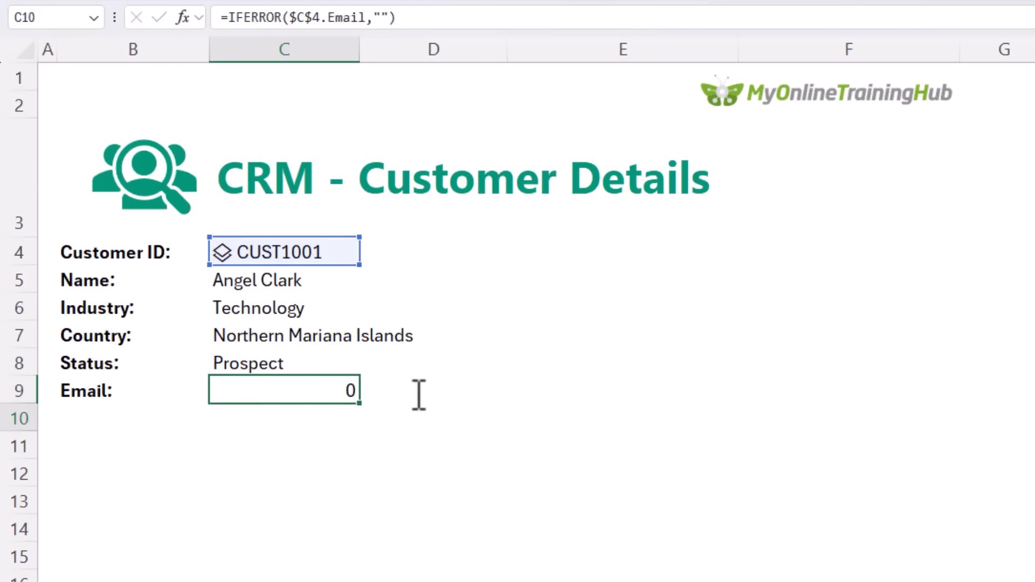
Choose two other customer records in turn in the Customer ID selector in C4 to test the detail formulas.
{"action": "left_click", "coordinate": [290, 240]}
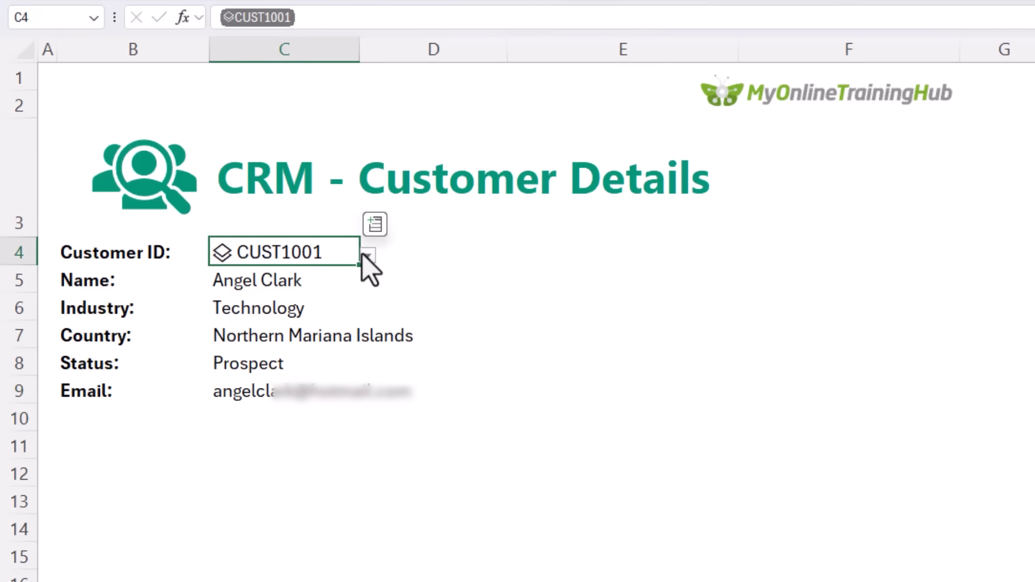
{"action": "left_click", "coordinate": [368, 255]}
{"action": "left_click", "coordinate": [300, 370]}
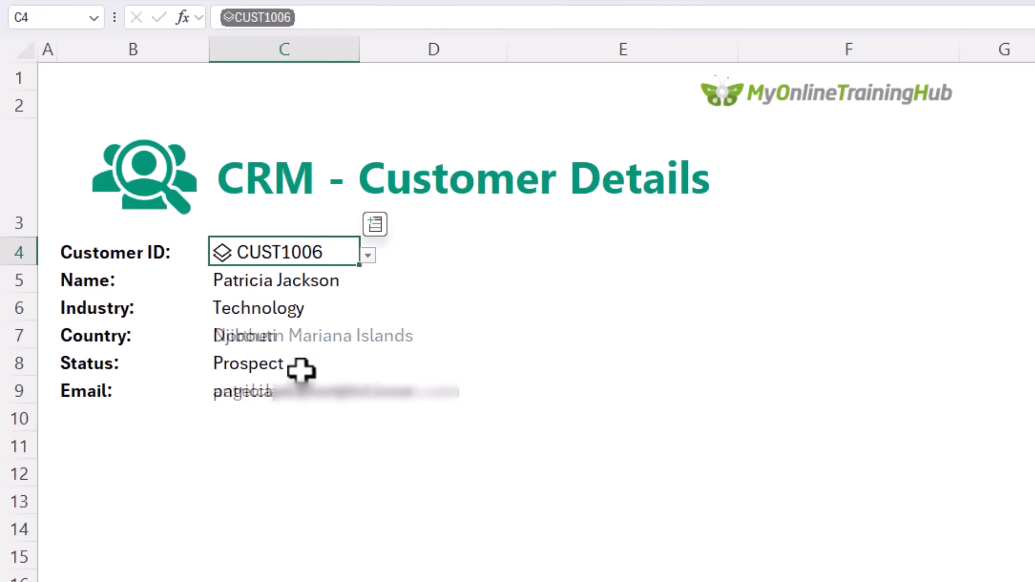
{"action": "left_click", "coordinate": [369, 255]}
{"action": "left_click", "coordinate": [270, 404]}
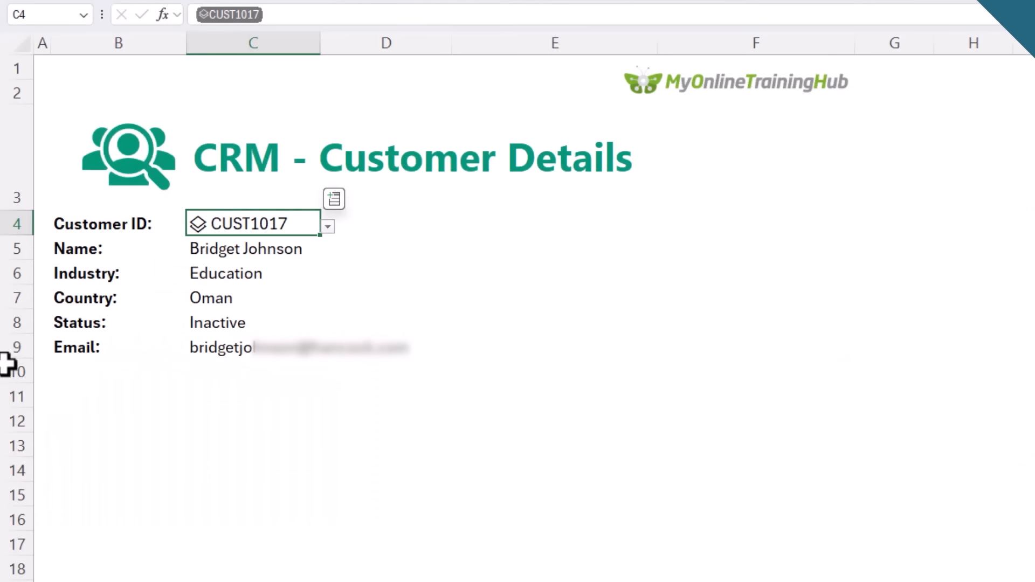
Mark the area B11:E14 for the interactions table, and examine the first dtInteractions record's data card on the CRM Data sheet.
{"action": "left_click_drag", "start_coordinate": [108, 396], "coordinate": [564, 481]}
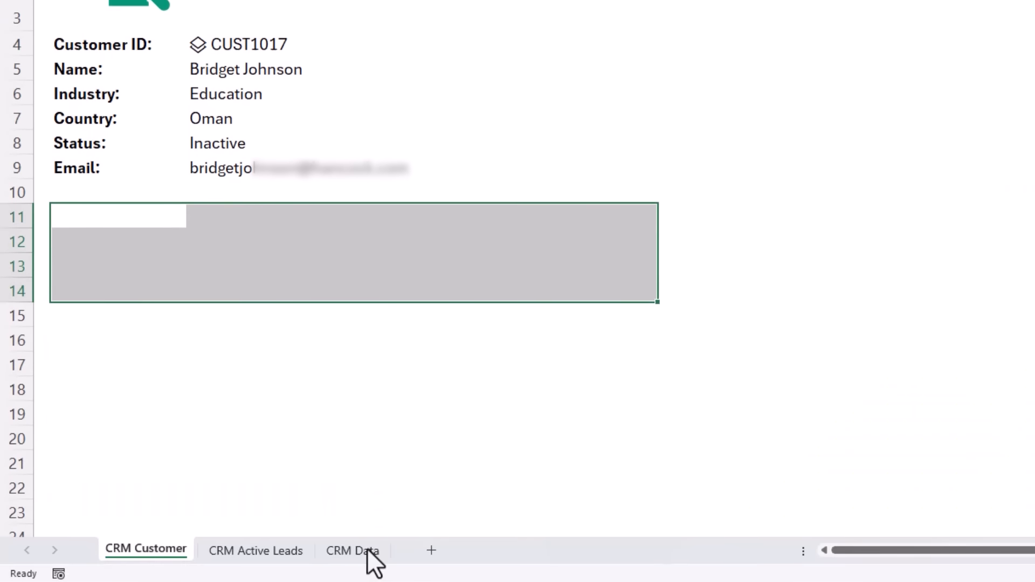
{"action": "left_click", "coordinate": [367, 549]}
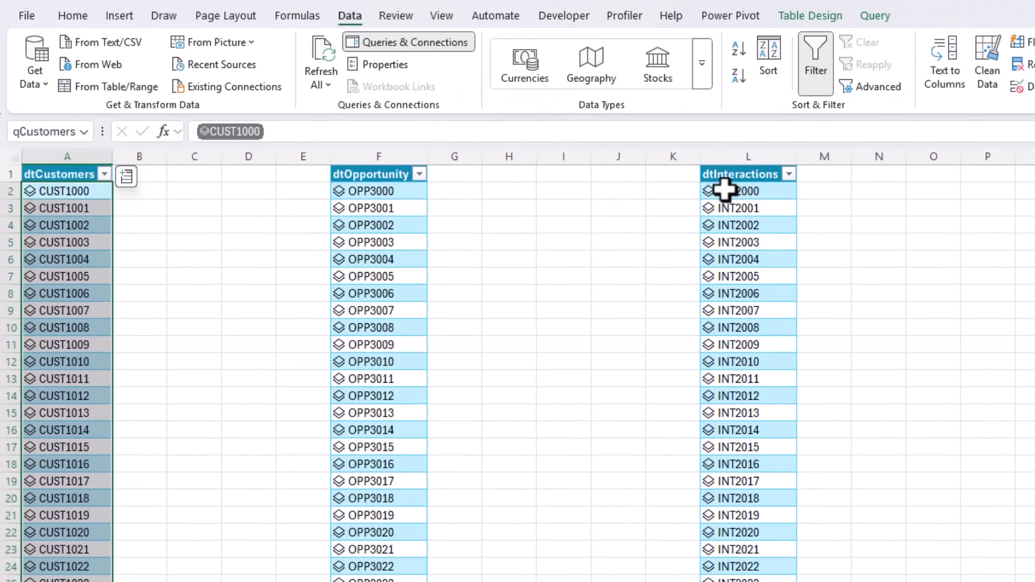
{"action": "left_click", "coordinate": [776, 196]}
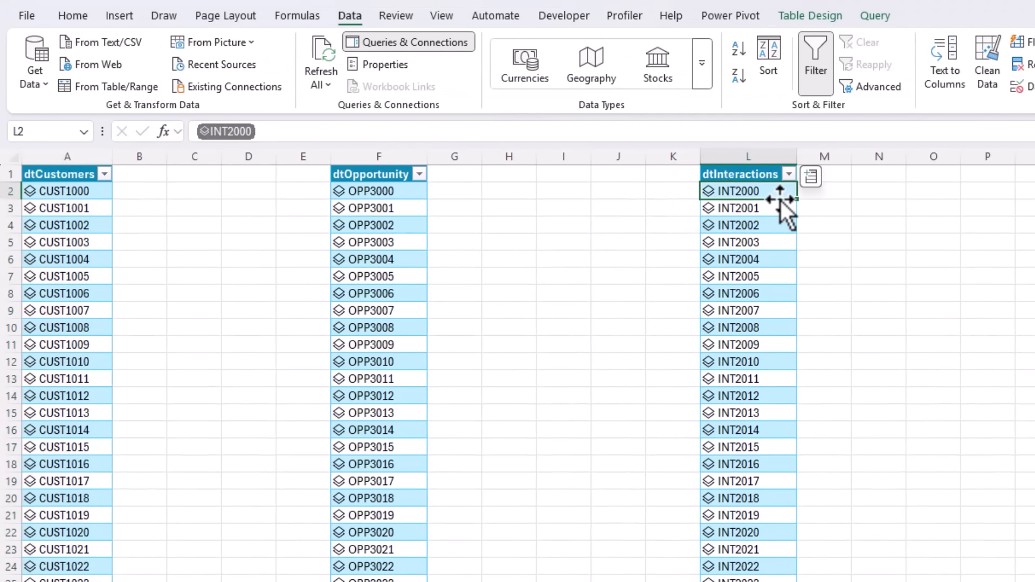
{"action": "left_click", "coordinate": [710, 195]}
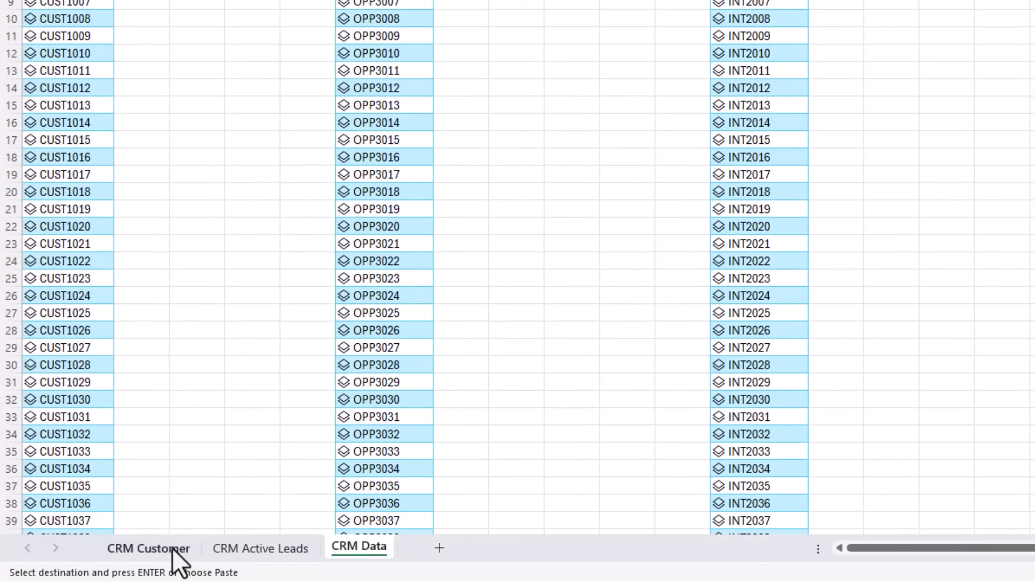
Paste the copied headers Interaction ID, Date, Channel, Topic and Outcome into B11:F11 on the CRM Customer sheet.
{"action": "left_click", "coordinate": [173, 549]}
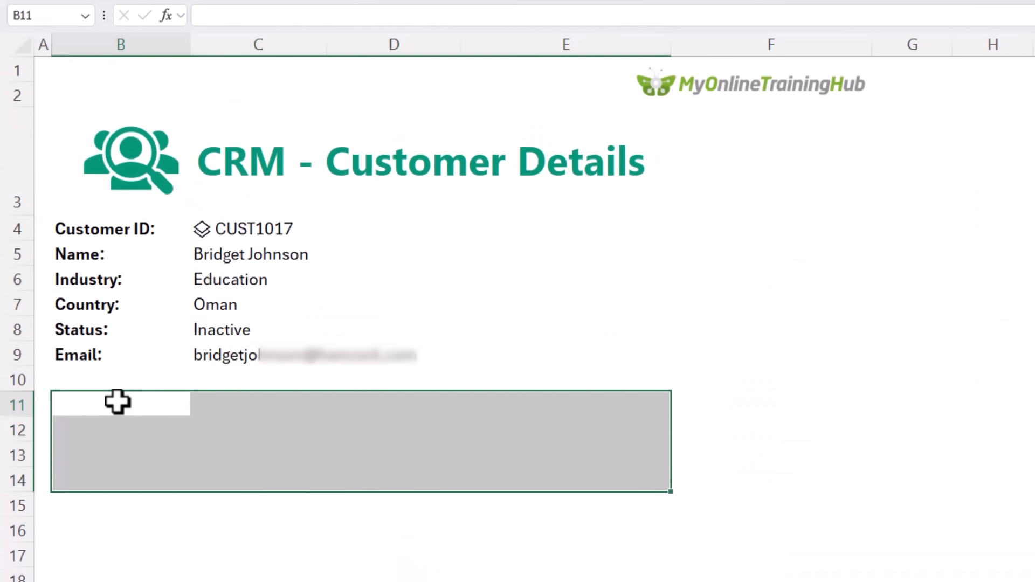
{"action": "left_click", "coordinate": [118, 402]}
{"action": "key", "text": "ctrl+v"}
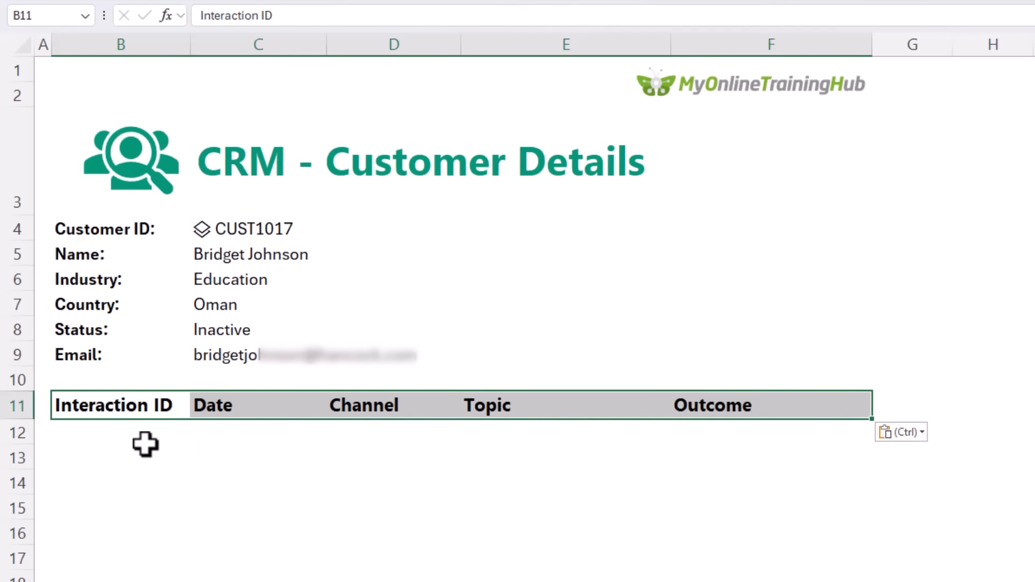
Start a FILTER formula in B12 with qInteractions[dtInteractions] from the CRM Data sheet as its array.
{"action": "left_click", "coordinate": [145, 443]}
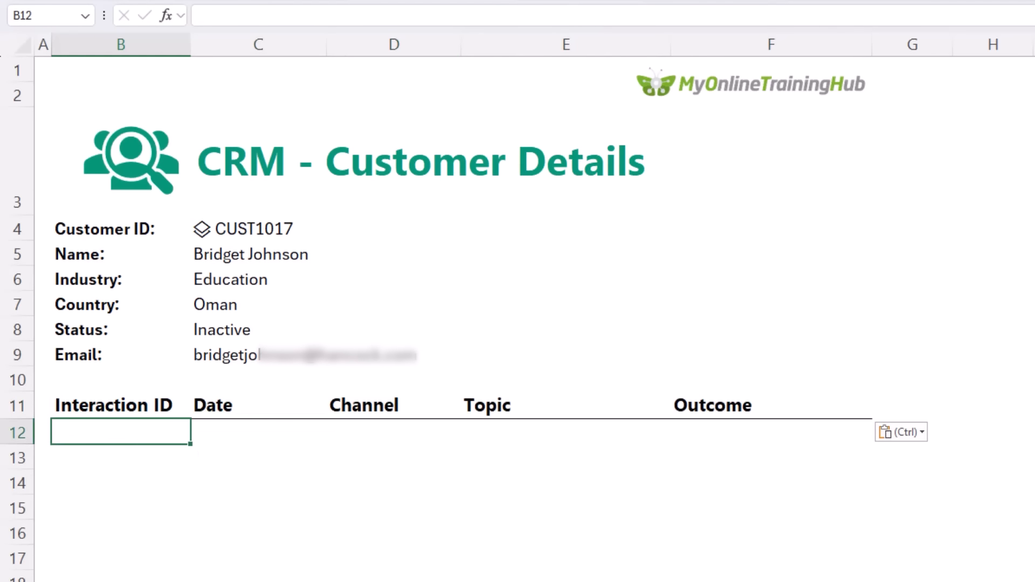
{"action": "type", "text": "=filt"}
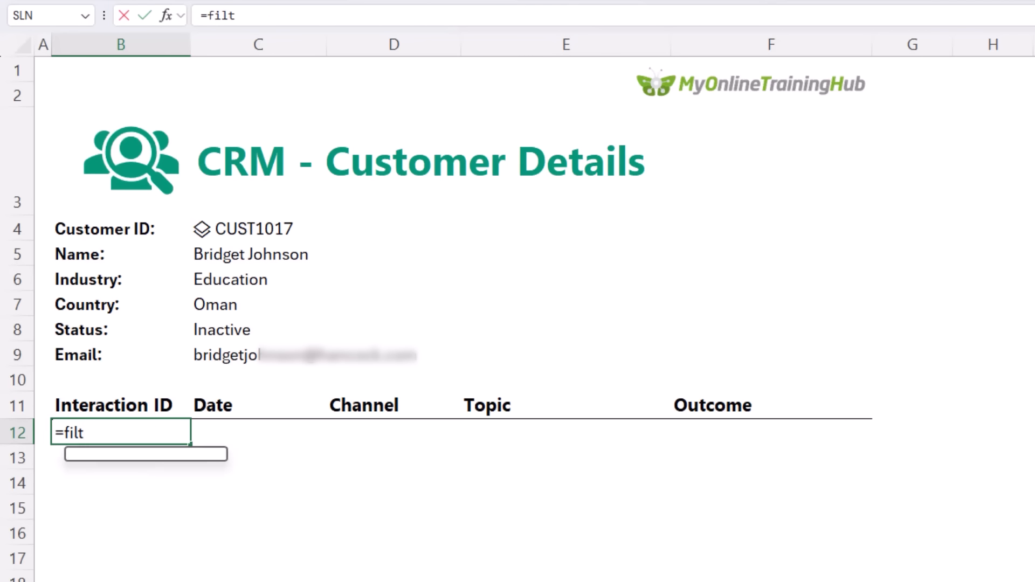
{"action": "key", "text": "Tab"}
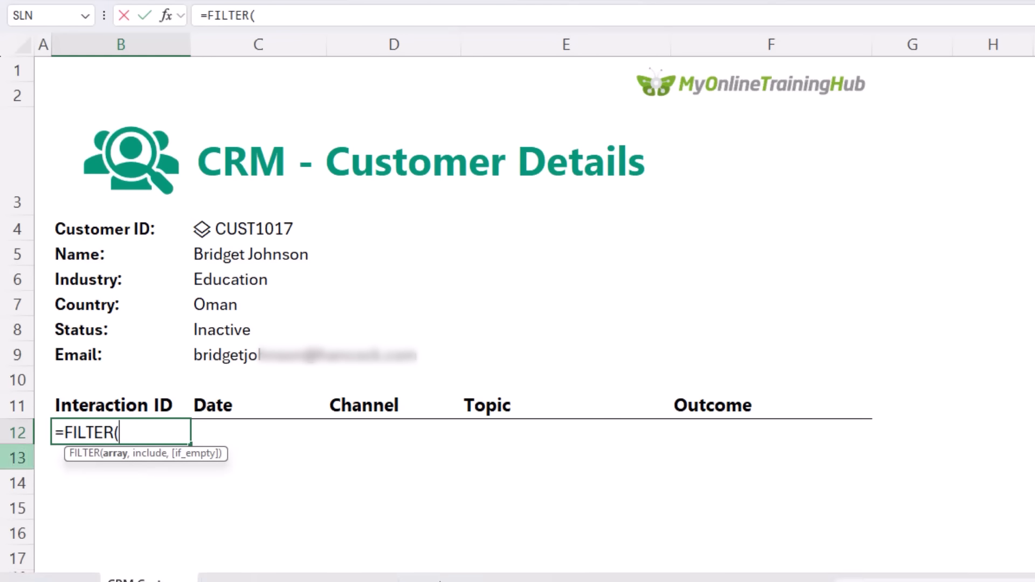
{"action": "left_click", "coordinate": [358, 569]}
{"action": "left_click", "coordinate": [766, 47]}
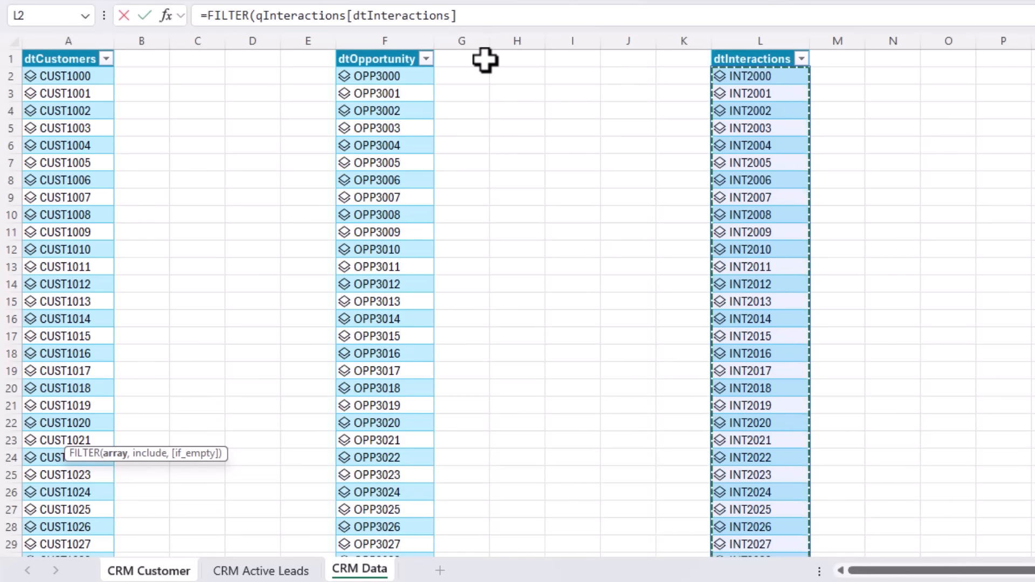
{"action": "left_click", "coordinate": [477, 21]}
{"action": "type", "text": ","}
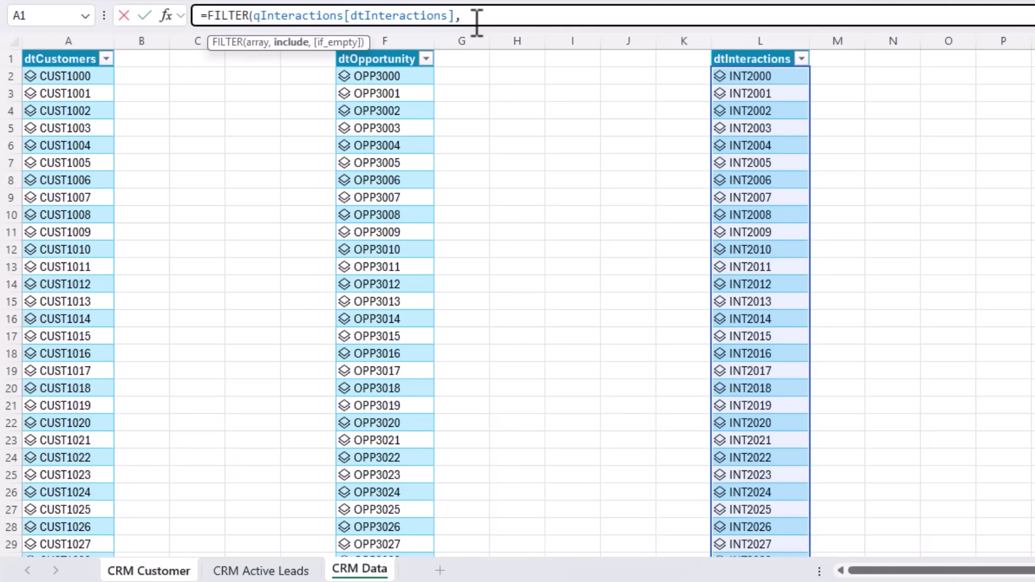
Begin the FILTER include argument with the CustomerID field of the interactions column, as qInteractions[dtInteractions].CustomerID=.
{"action": "left_click", "coordinate": [741, 52]}
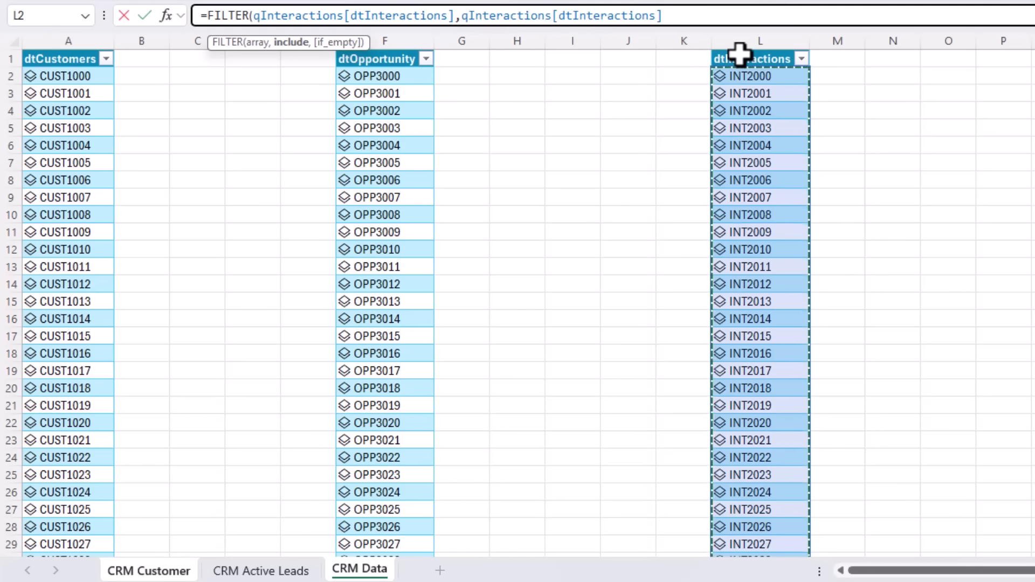
{"action": "type", "text": "."}
{"action": "key", "text": "Down"}
{"action": "key", "text": "Down"}
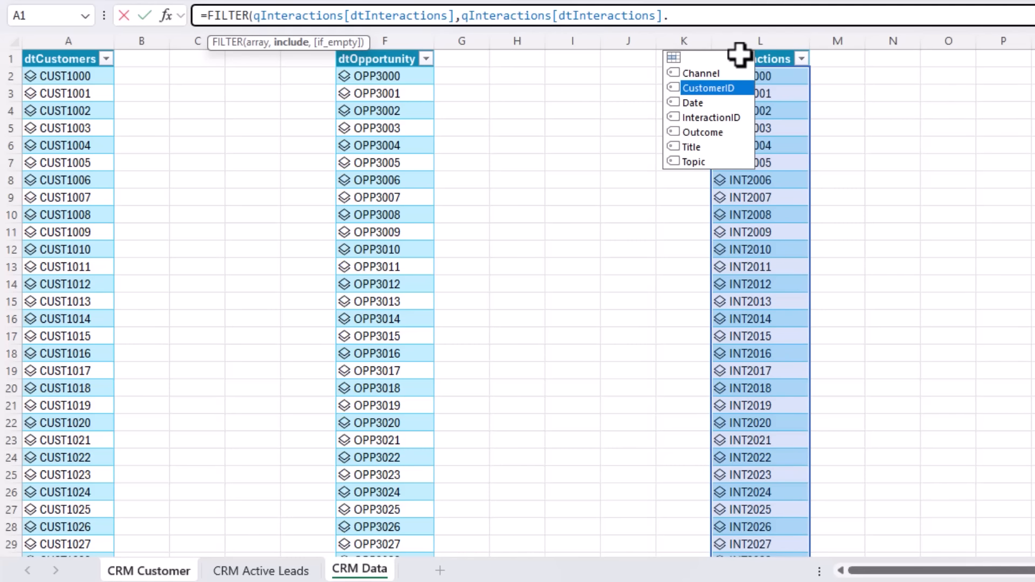
{"action": "key", "text": "Tab"}
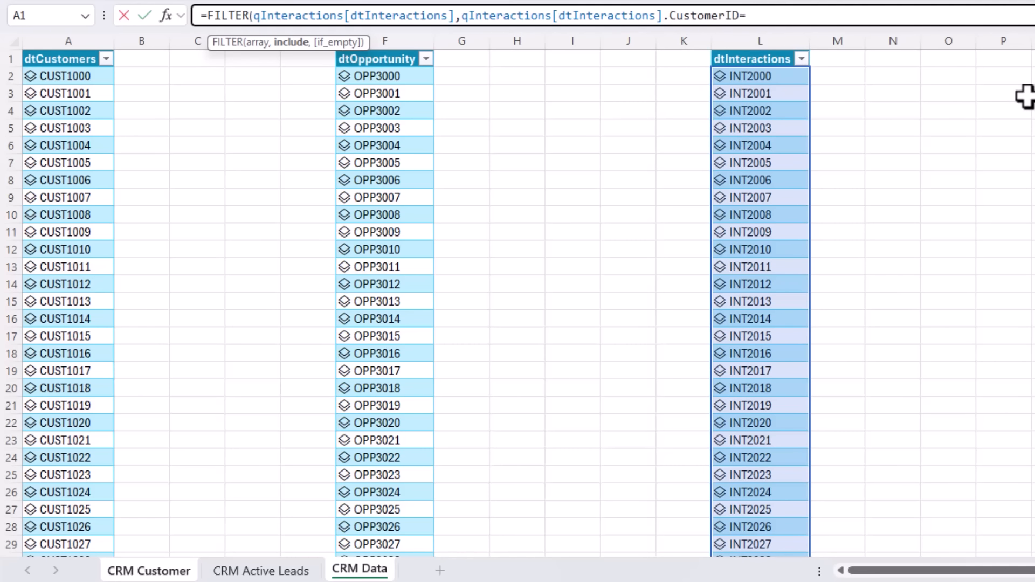
Complete the include condition by comparing it with the selected customer's ID field, 'CRM Customer'!C4.CustomerID.
{"action": "left_click", "coordinate": [149, 570]}
{"action": "left_click", "coordinate": [216, 228]}
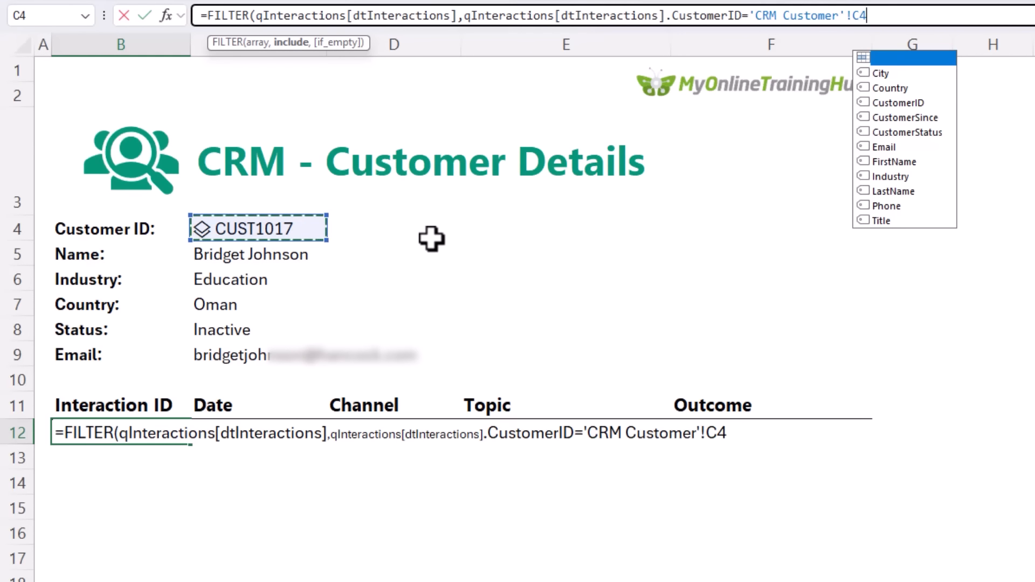
{"action": "type", "text": "."}
{"action": "key", "text": "Down"}
{"action": "key", "text": "Down"}
{"action": "key", "text": "Down"}
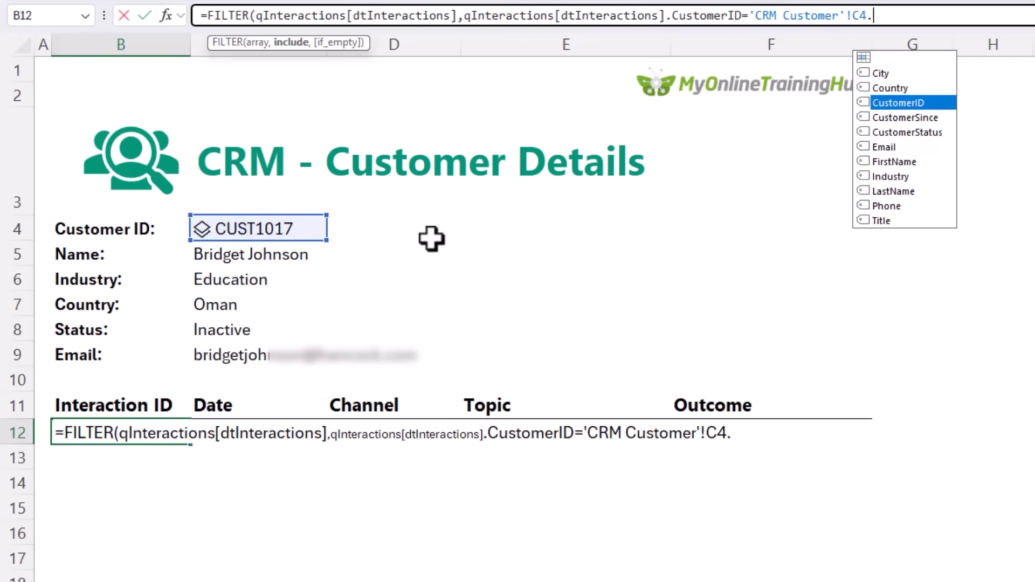
{"action": "key", "text": "Tab"}
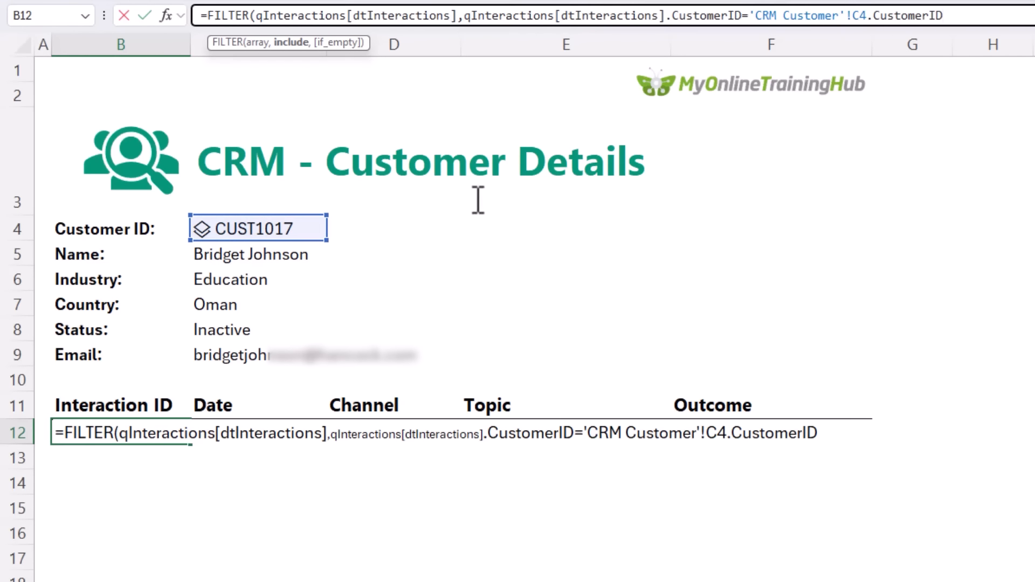
{"action": "left_click_drag", "start_coordinate": [677, 19], "coordinate": [739, 22]}
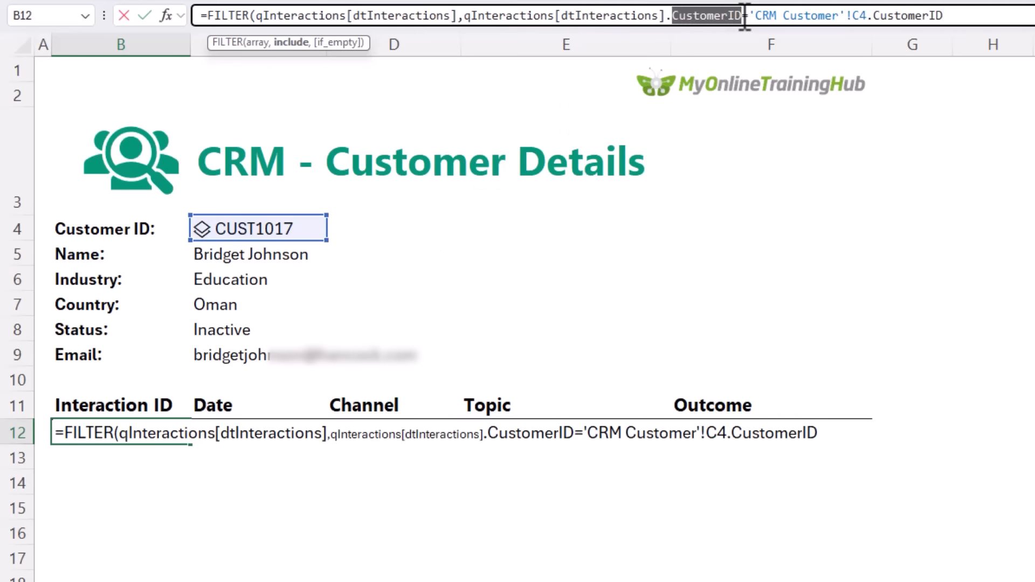
{"action": "left_click_drag", "start_coordinate": [871, 20], "coordinate": [940, 22]}
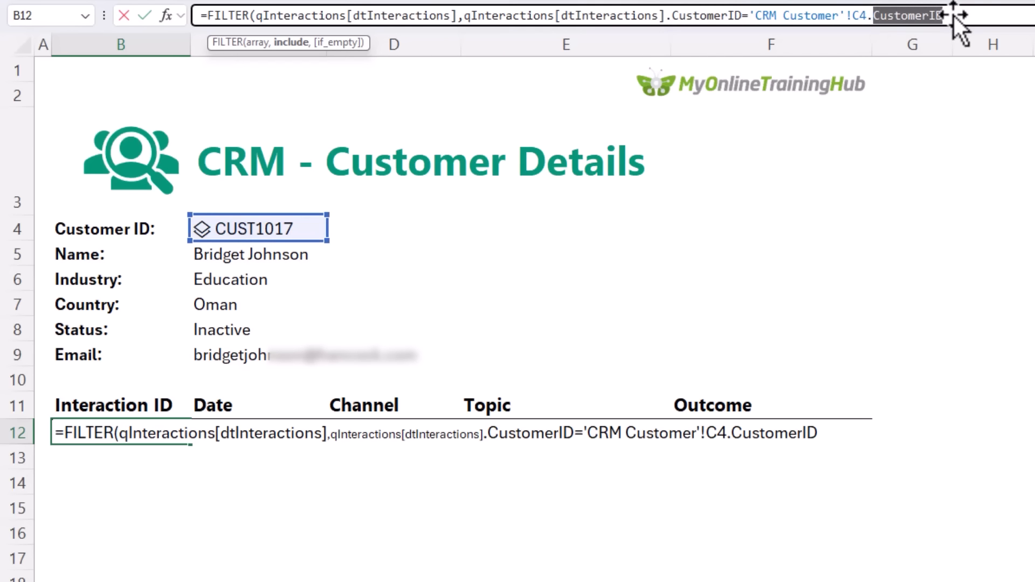
{"action": "left_click", "coordinate": [955, 15]}
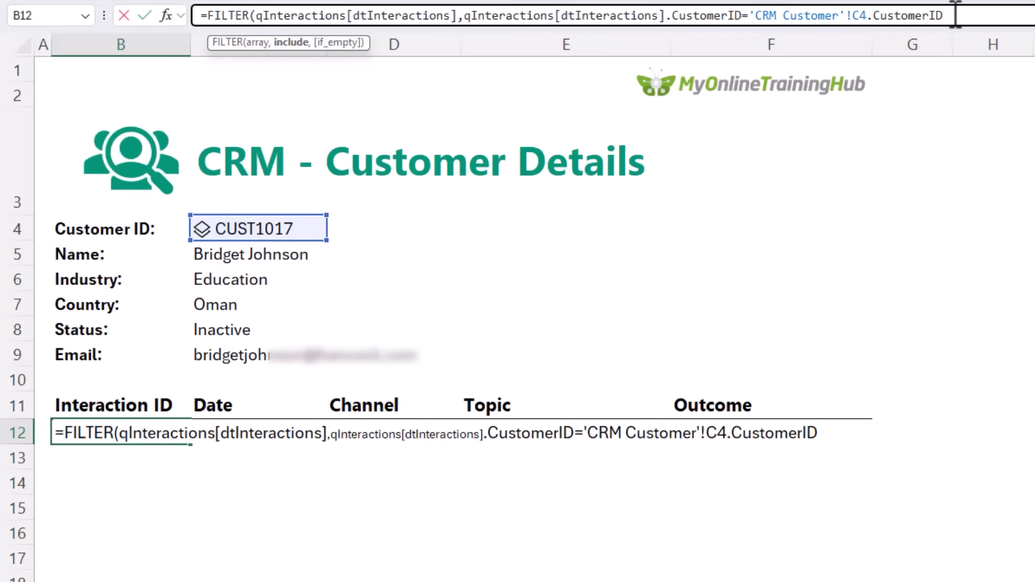
Add "No Records" as the FILTER formula's if_empty value and enter the formula in B12.
{"action": "type", "text": ","}
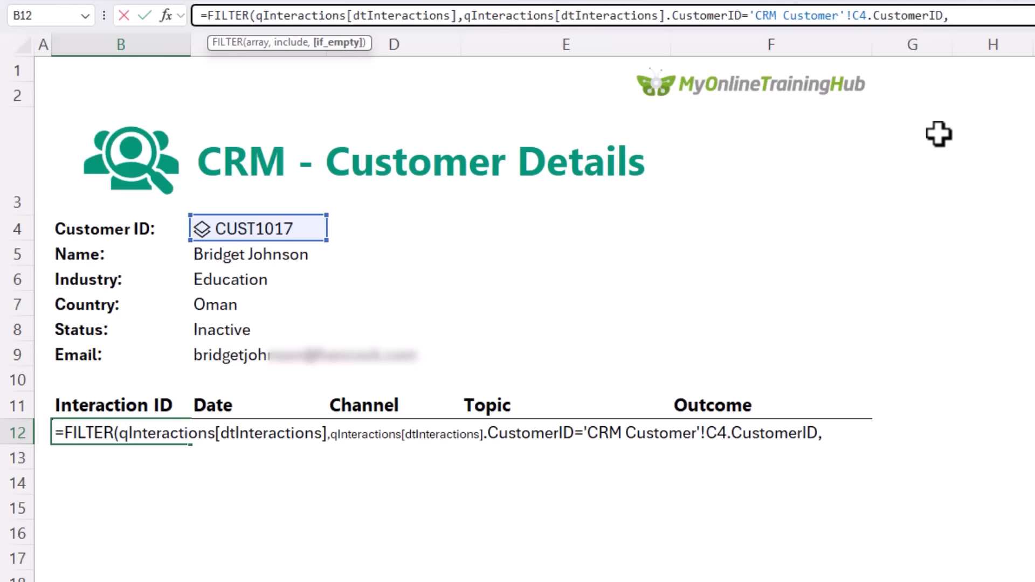
{"action": "type", "text": "\"No Records"}
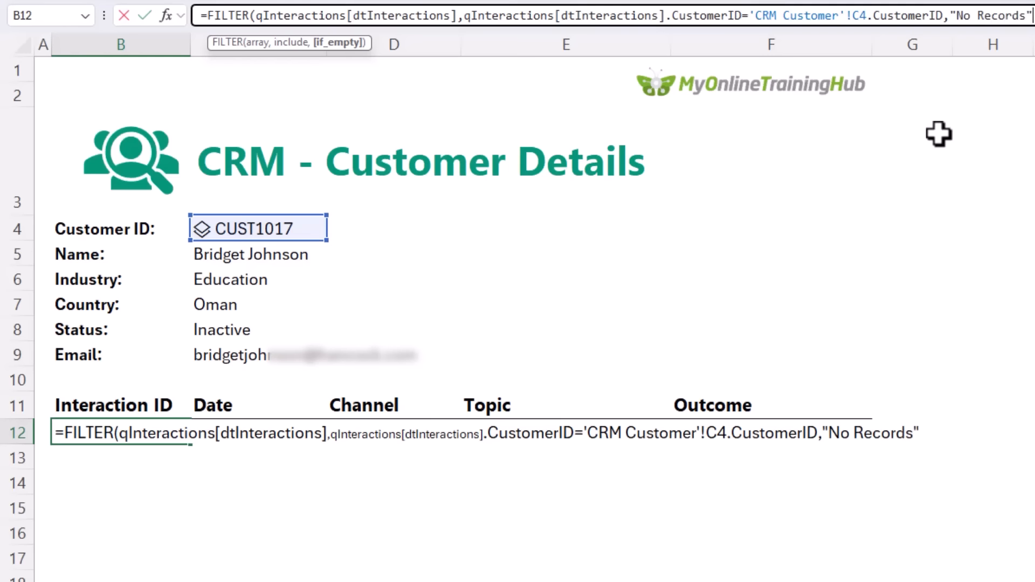
{"action": "type", "text": "\")"}
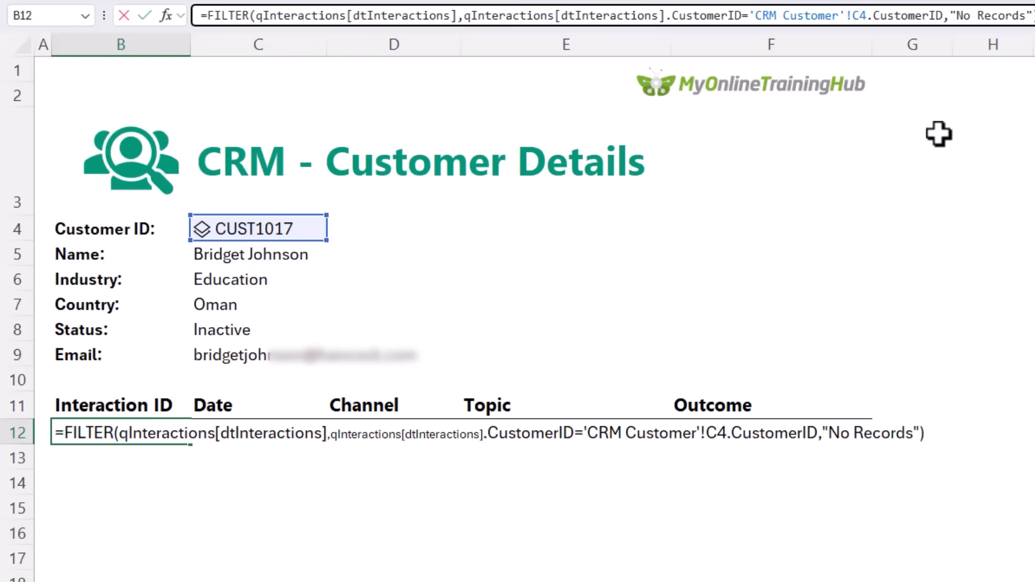
{"action": "key", "text": "Return"}
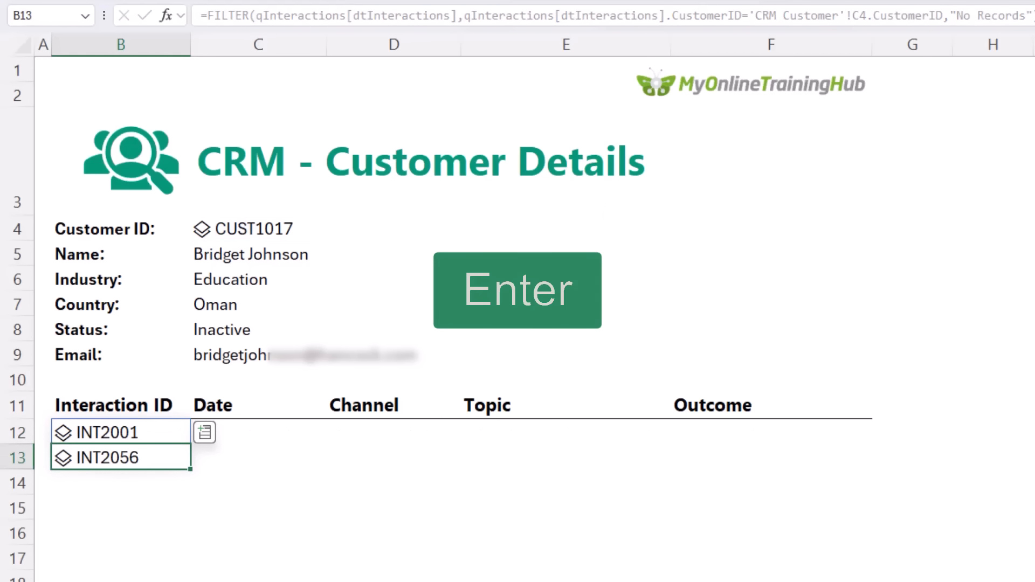
Choose a different customer record in the Customer ID selector in C4 and check the filtered Interaction ID list in B12.
{"action": "left_click", "coordinate": [294, 230]}
{"action": "left_click", "coordinate": [335, 232]}
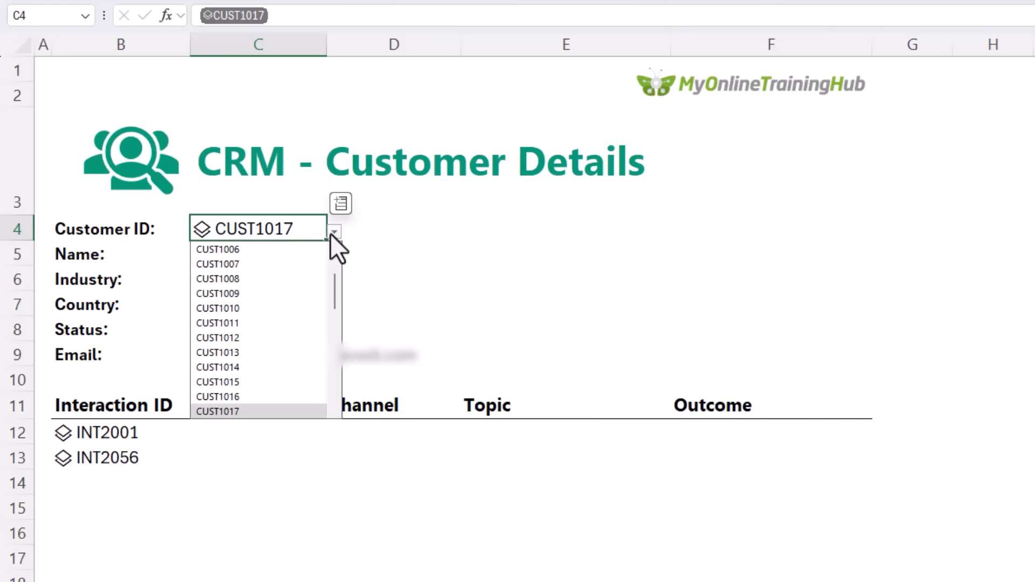
{"action": "scroll", "coordinate": [266, 347], "scroll_direction": "down", "scroll_amount": 1}
{"action": "left_click", "coordinate": [266, 339]}
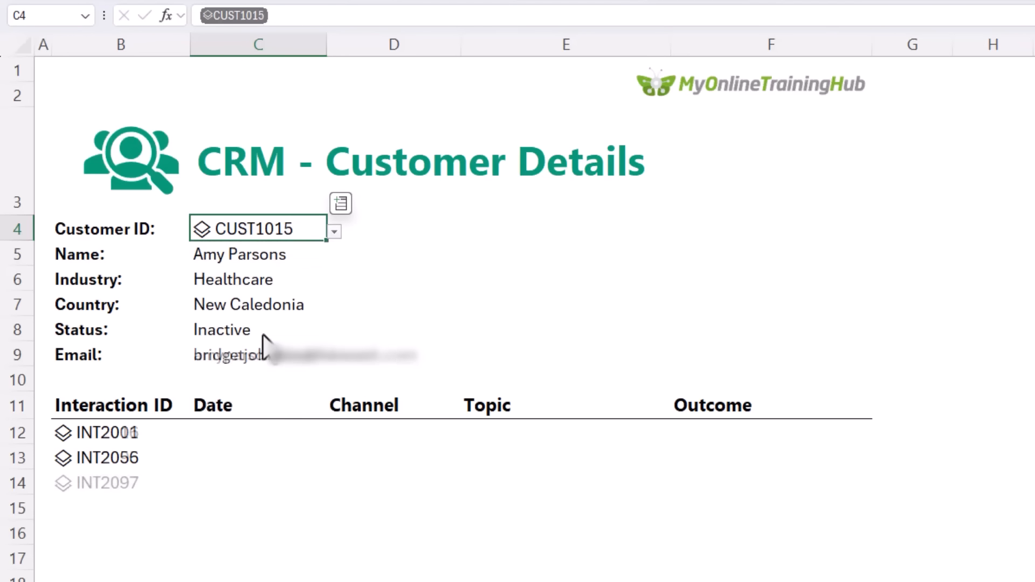
{"action": "left_click", "coordinate": [219, 431]}
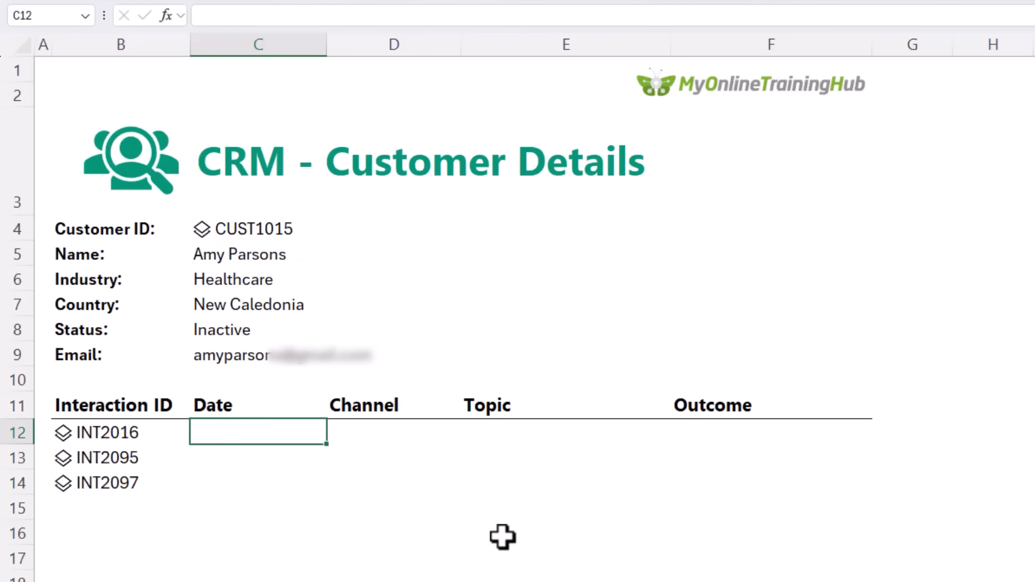
{"action": "key", "text": "Left"}
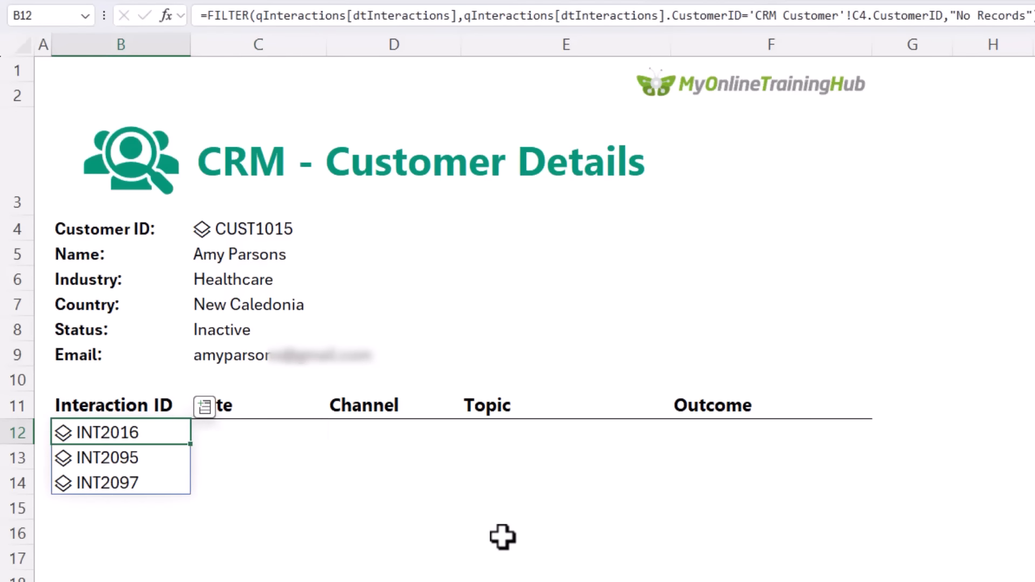
Start the Date formula in C12 as =B12.Date, referencing the Date field of the first listed interaction.
{"action": "left_click", "coordinate": [222, 440]}
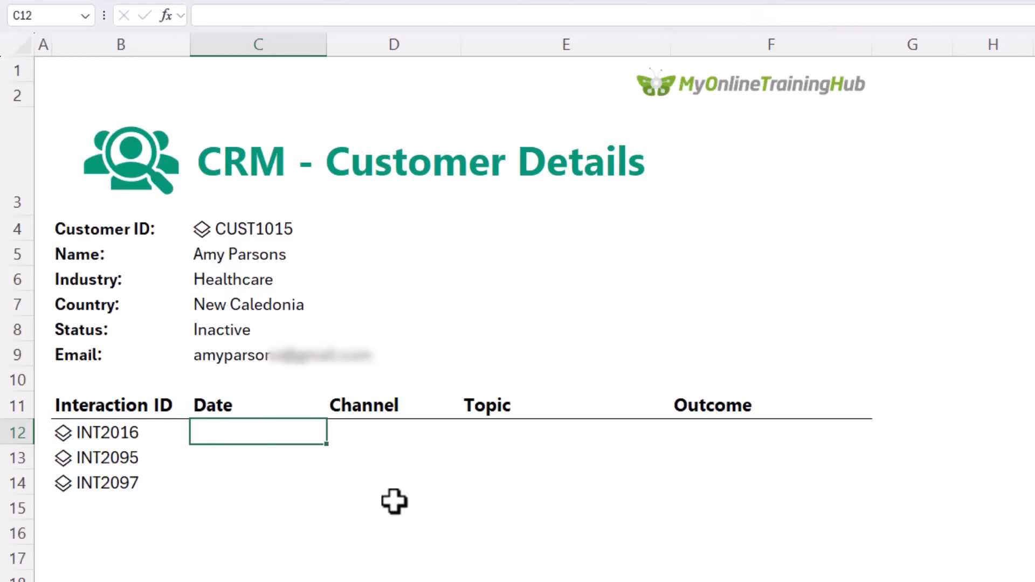
{"action": "type", "text": "="}
{"action": "key", "text": "Left"}
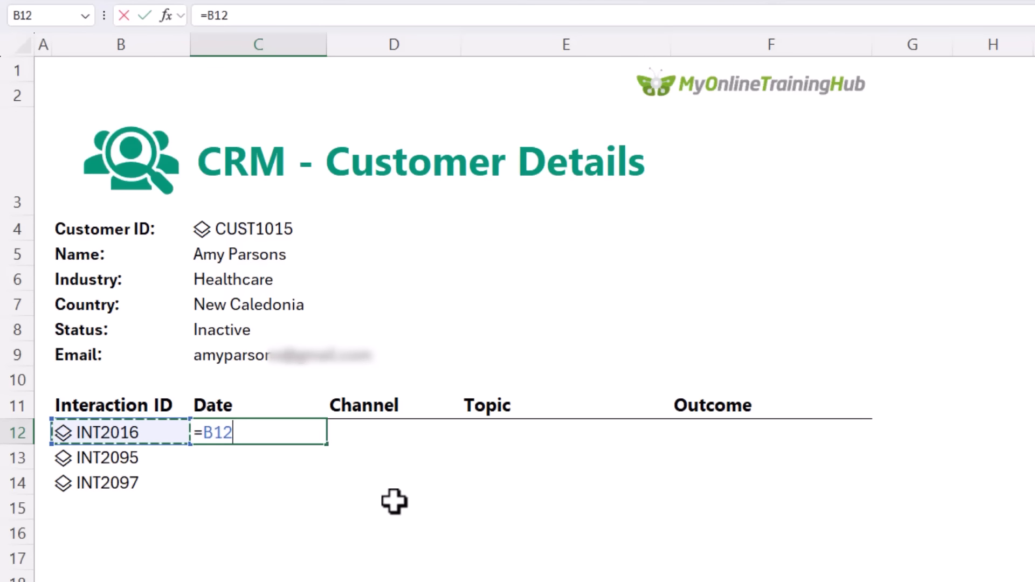
{"action": "type", "text": "."}
{"action": "key", "text": "Down"}
{"action": "key", "text": "Down"}
{"action": "key", "text": "Down"}
{"action": "key", "text": "Tab"}
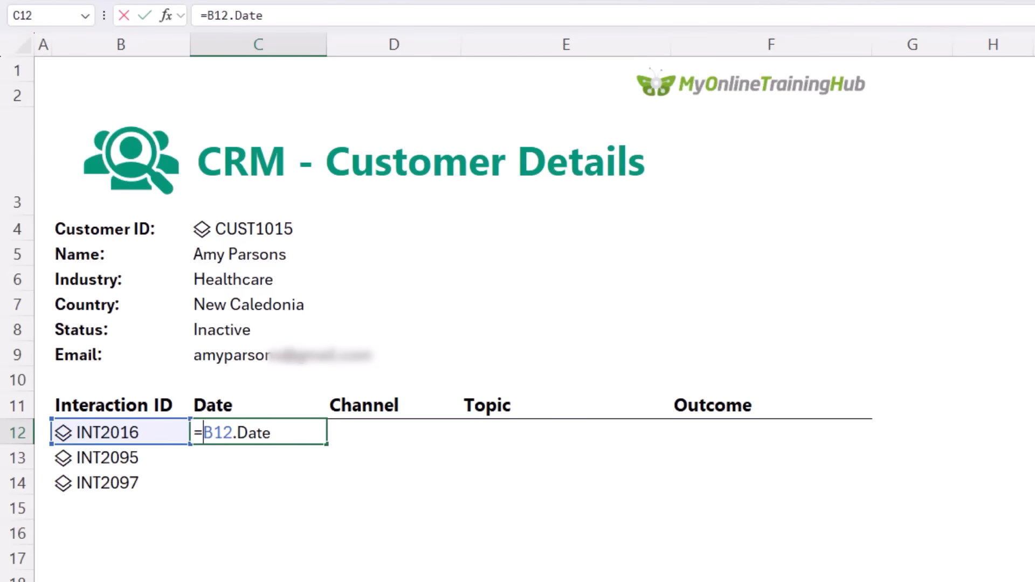
Wrap the Date formula in C12 in IFERROR with an empty string as the error value: =IFERROR(B12.Date,"").
{"action": "left_click", "coordinate": [198, 433]}
{"action": "type", "text": "ife"}
{"action": "key", "text": "Tab"}
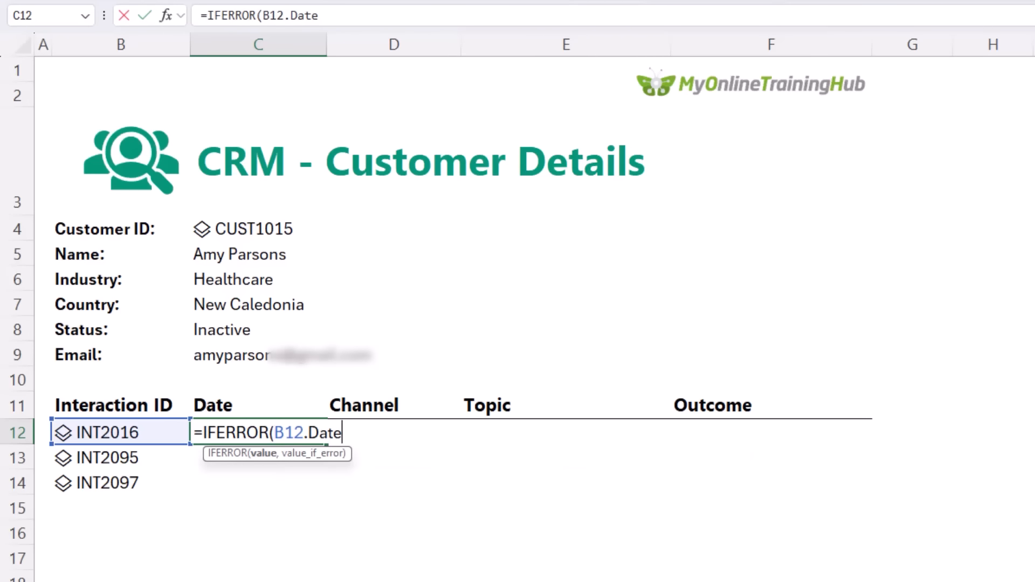
{"action": "type", "text": ","}
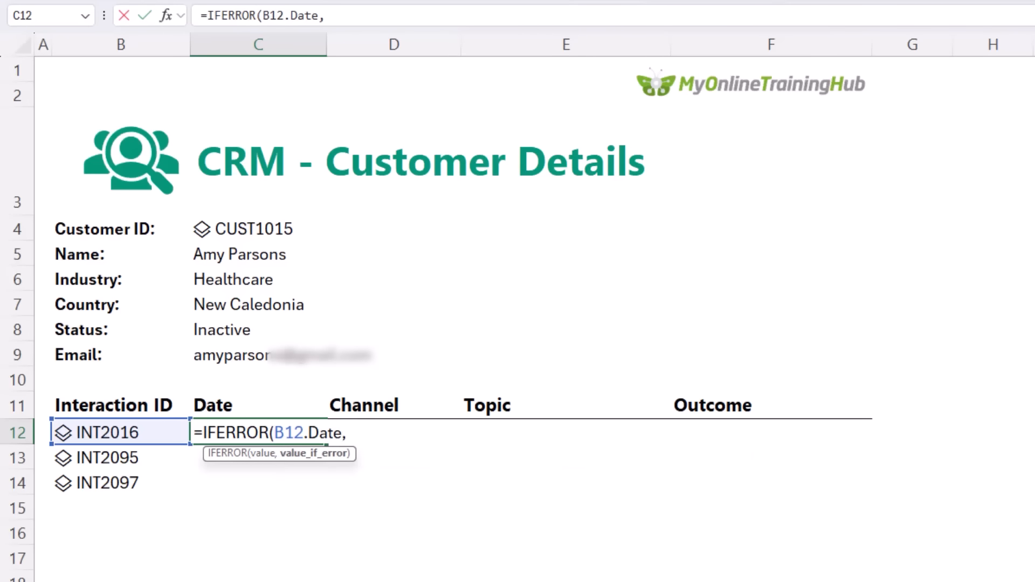
{"action": "type", "text": "\"\")"}
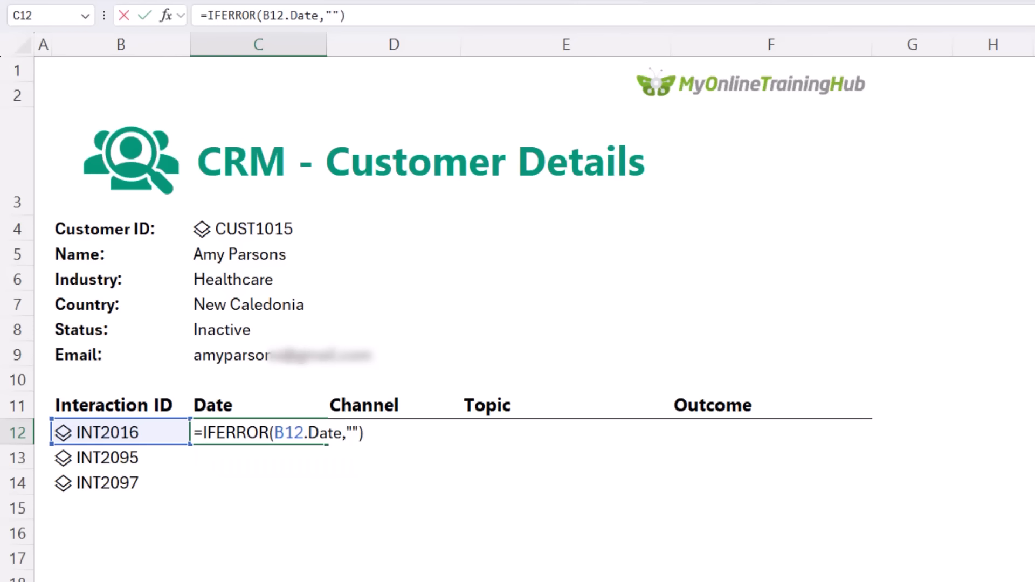
Change the reference in C12 to the absolute spill range and enter the formula as =IFERROR($B$12#.Date,"").
{"action": "key", "text": "Left"}
{"action": "key", "text": "Left"}
{"action": "key", "text": "Left"}
{"action": "key", "text": "Left"}
{"action": "key", "text": "Left"}
{"action": "key", "text": "Left"}
{"action": "key", "text": "Left"}
{"action": "key", "text": "Left"}
{"action": "key", "text": "Left"}
{"action": "key", "text": "Left"}
{"action": "key", "text": "Left"}
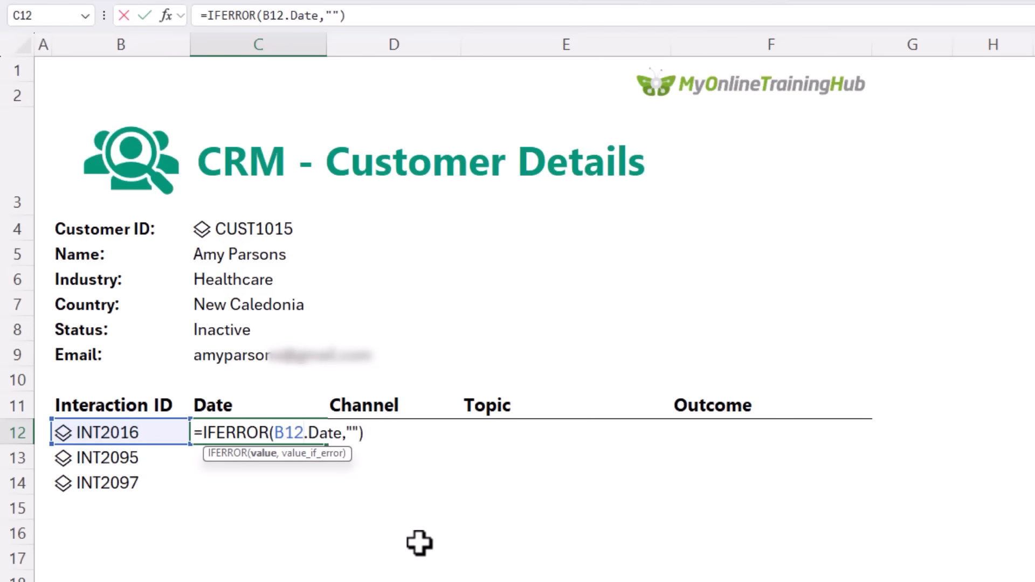
{"action": "type", "text": "#"}
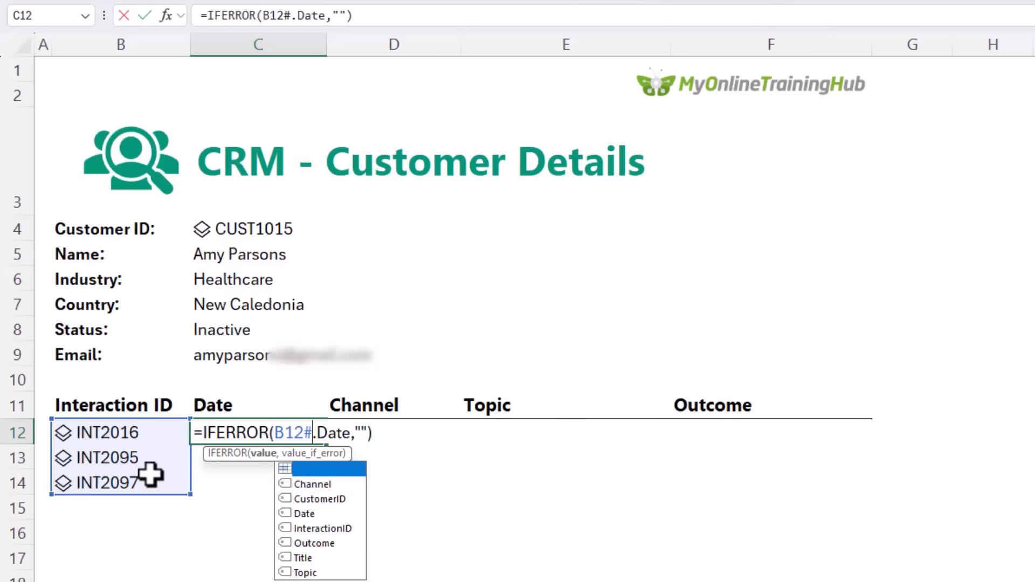
{"action": "key", "text": "F4"}
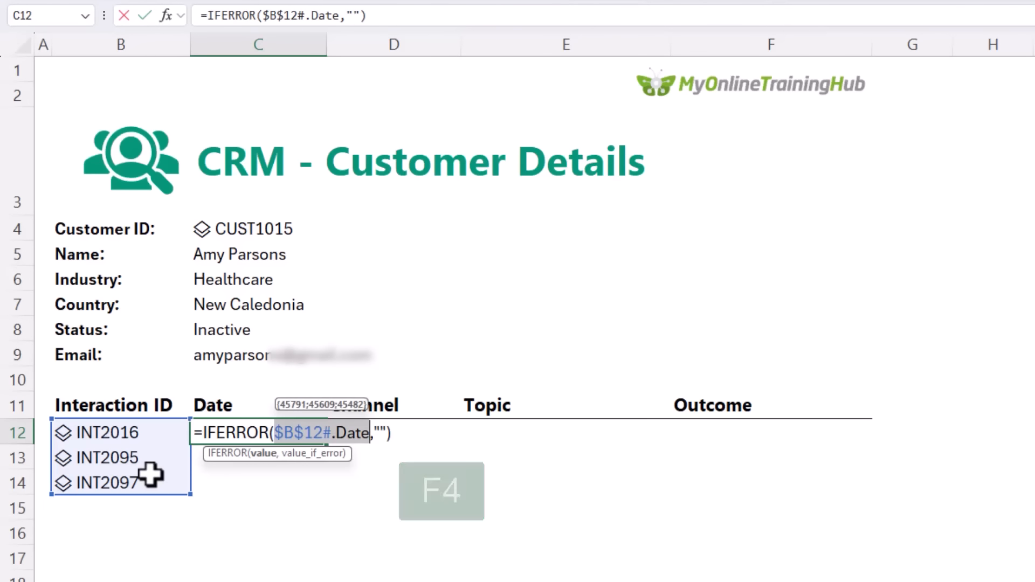
{"action": "key", "text": "Return"}
Fill the C12 formula across D12:F12, and change the Channel formula in D12 to =IFERROR($B$12#.Channel,"").
{"action": "left_click", "coordinate": [291, 432]}
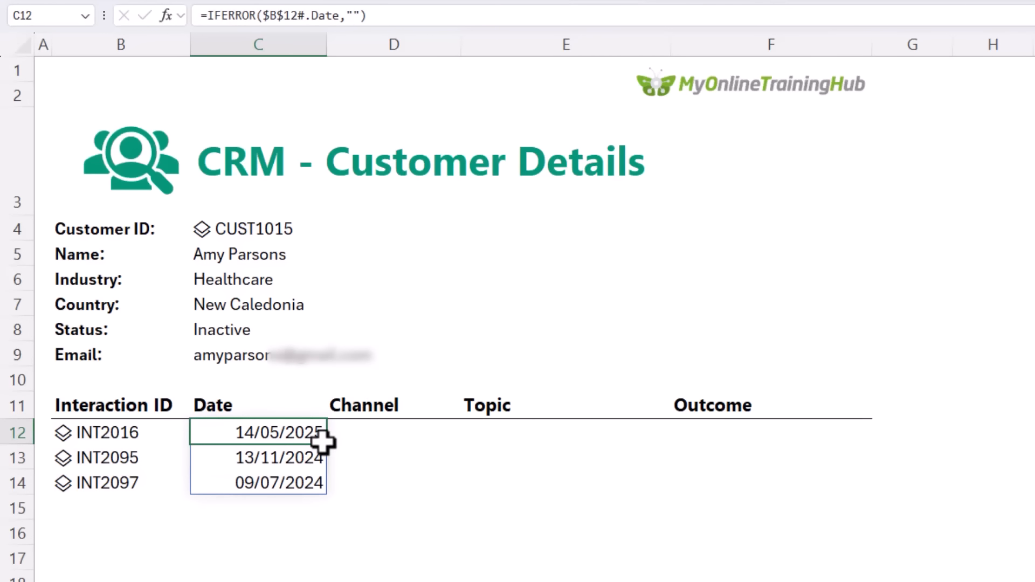
{"action": "left_click_drag", "start_coordinate": [328, 445], "coordinate": [733, 439]}
{"action": "left_click", "coordinate": [352, 432]}
{"action": "double_click", "coordinate": [352, 432]}
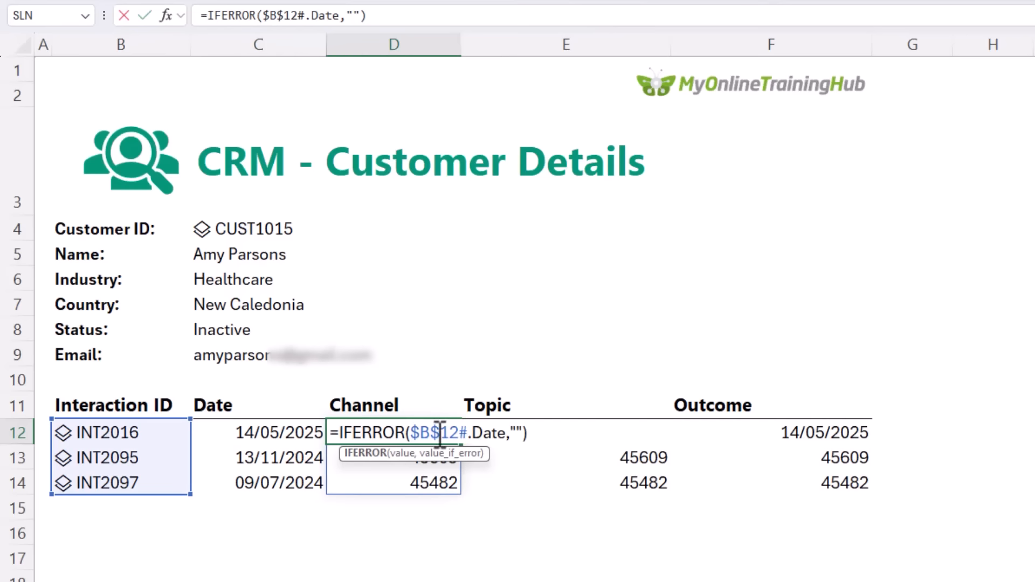
{"action": "left_click_drag", "start_coordinate": [470, 434], "coordinate": [510, 435]}
{"action": "type", "text": "c"}
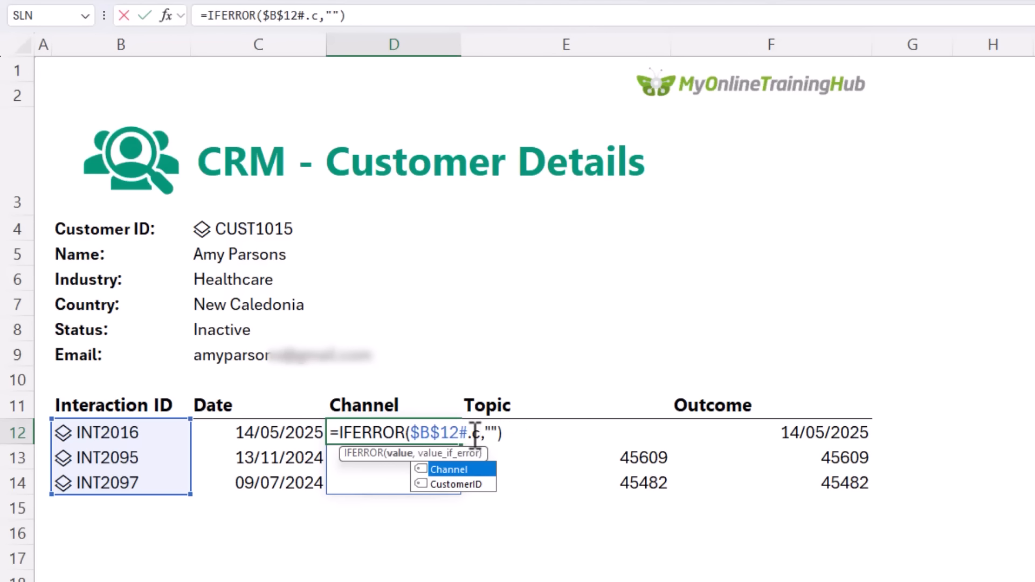
{"action": "key", "text": "Tab"}
{"action": "key", "text": "Return"}
Change the Topic formula in E12 to =IFERROR($B$12#.Topic,"").
{"action": "double_click", "coordinate": [508, 434]}
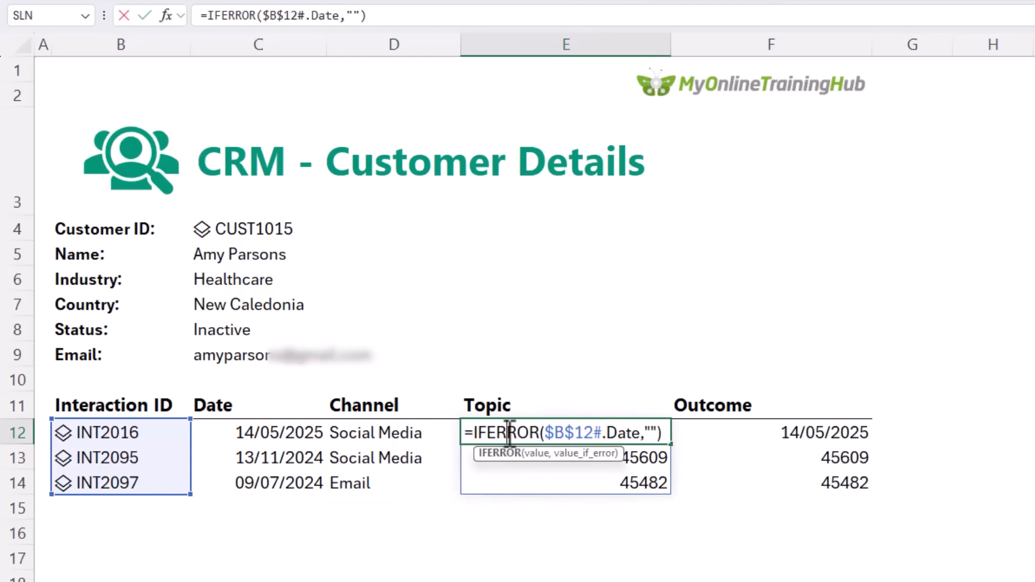
{"action": "left_click_drag", "start_coordinate": [611, 433], "coordinate": [651, 433]}
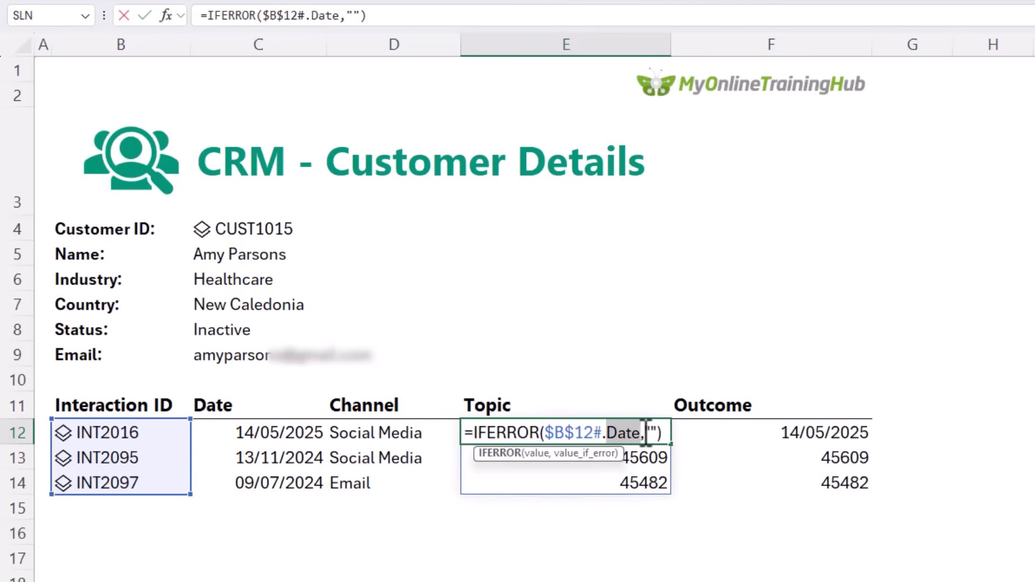
{"action": "type", "text": "to"}
{"action": "key", "text": "Tab"}
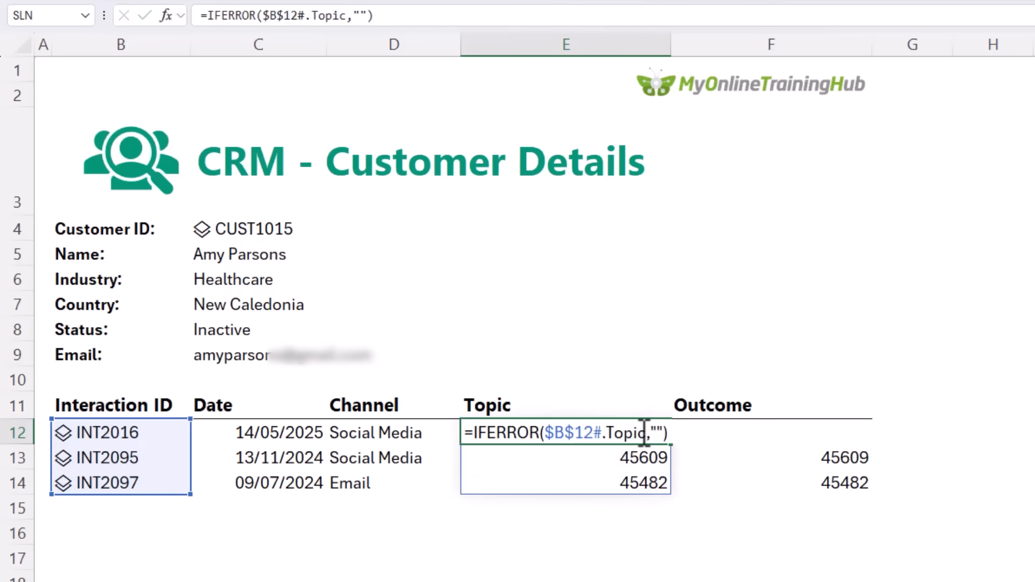
{"action": "key", "text": "Return"}
Change the Outcome formula in F12 to =IFERROR($B$12#.Outcome,"").
{"action": "left_click", "coordinate": [695, 434]}
{"action": "double_click", "coordinate": [701, 434]}
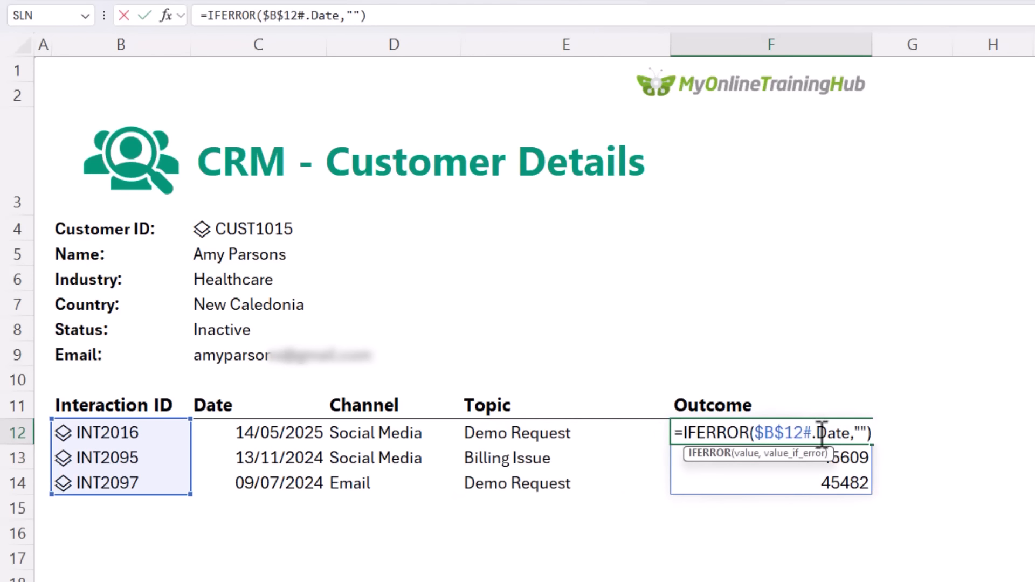
{"action": "left_click_drag", "start_coordinate": [818, 433], "coordinate": [843, 433]}
{"action": "type", "text": "out"}
{"action": "key", "text": "Tab"}
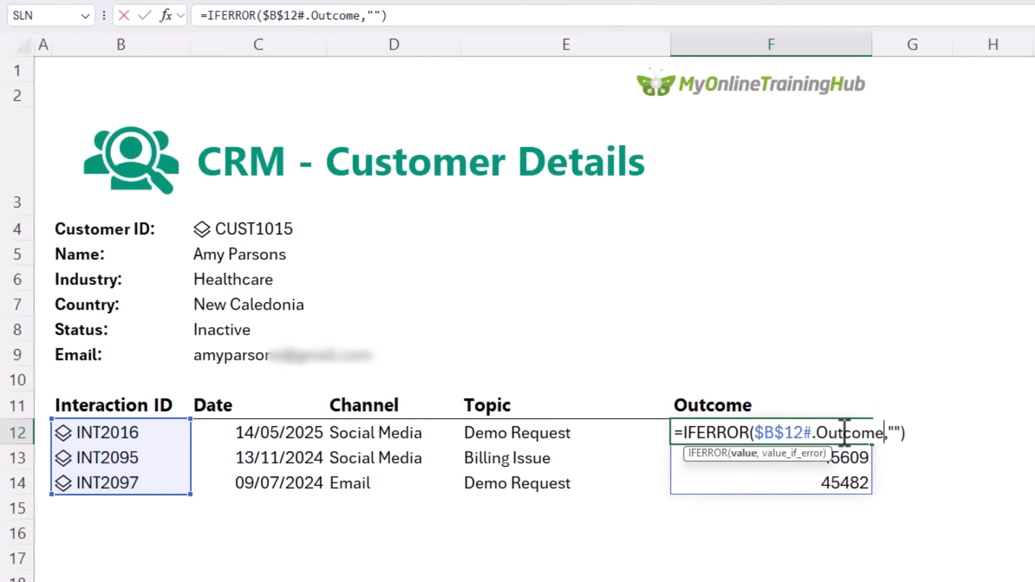
{"action": "key", "text": "Return"}
{"action": "left_click", "coordinate": [199, 524]}
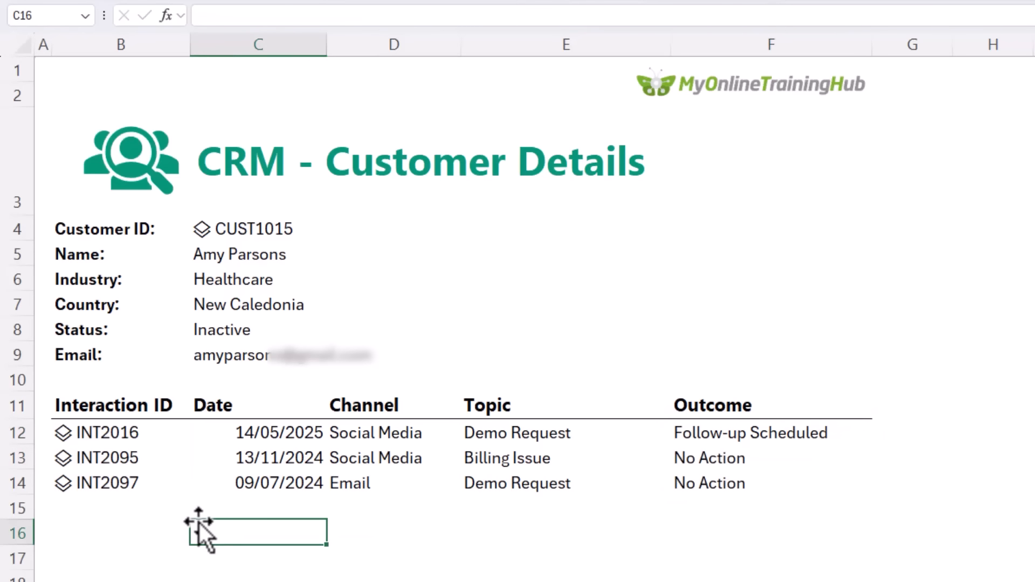
Test the customer details report by choosing four different customer IDs in C4 one after another.
{"action": "left_click", "coordinate": [253, 230]}
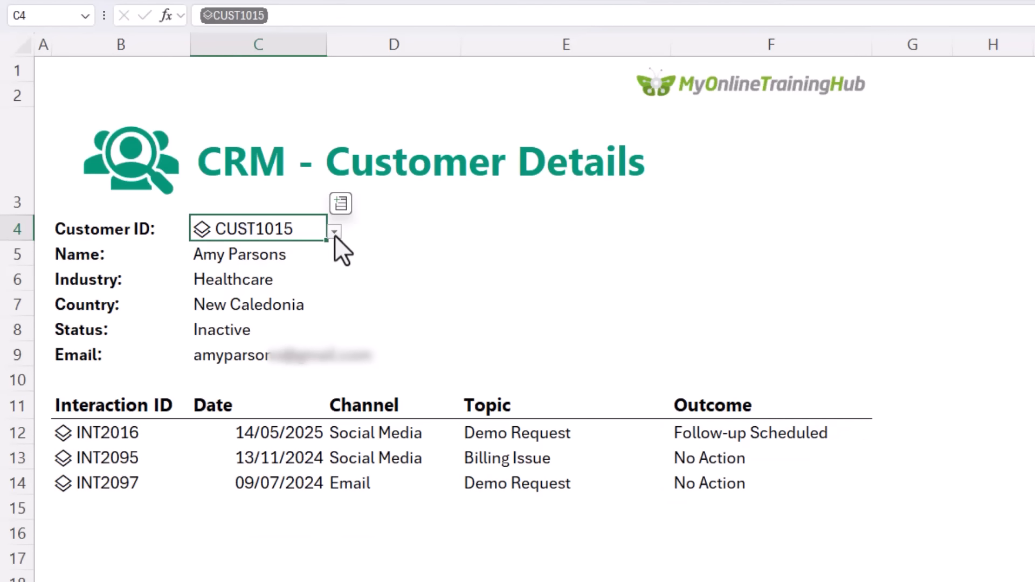
{"action": "left_click", "coordinate": [334, 235]}
{"action": "left_click", "coordinate": [295, 293]}
{"action": "left_click", "coordinate": [332, 232]}
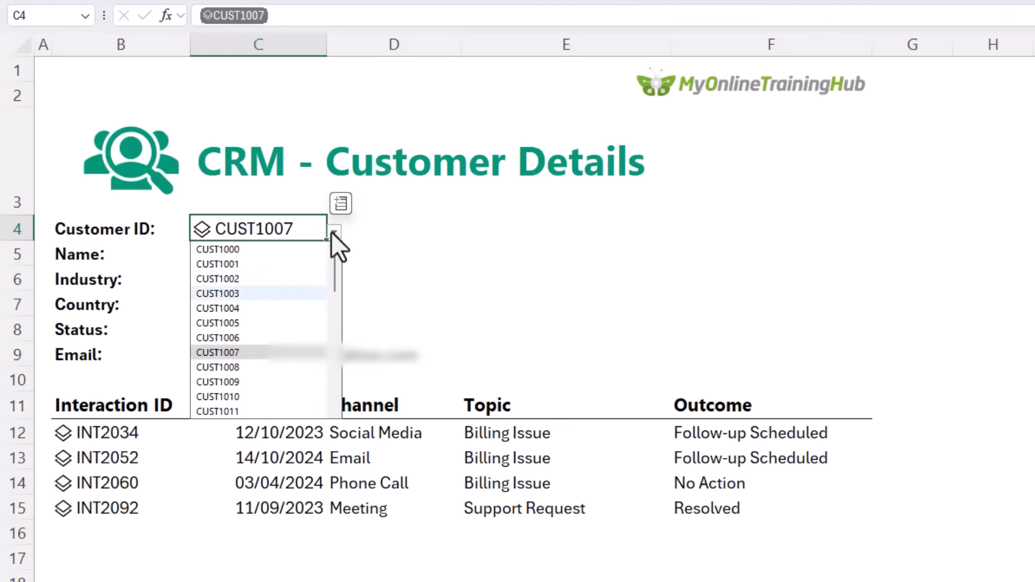
{"action": "scroll", "coordinate": [276, 319], "scroll_direction": "down", "scroll_amount": 5}
{"action": "left_click", "coordinate": [276, 323]}
{"action": "left_click", "coordinate": [334, 235]}
{"action": "scroll", "coordinate": [313, 268], "scroll_direction": "down", "scroll_amount": 6}
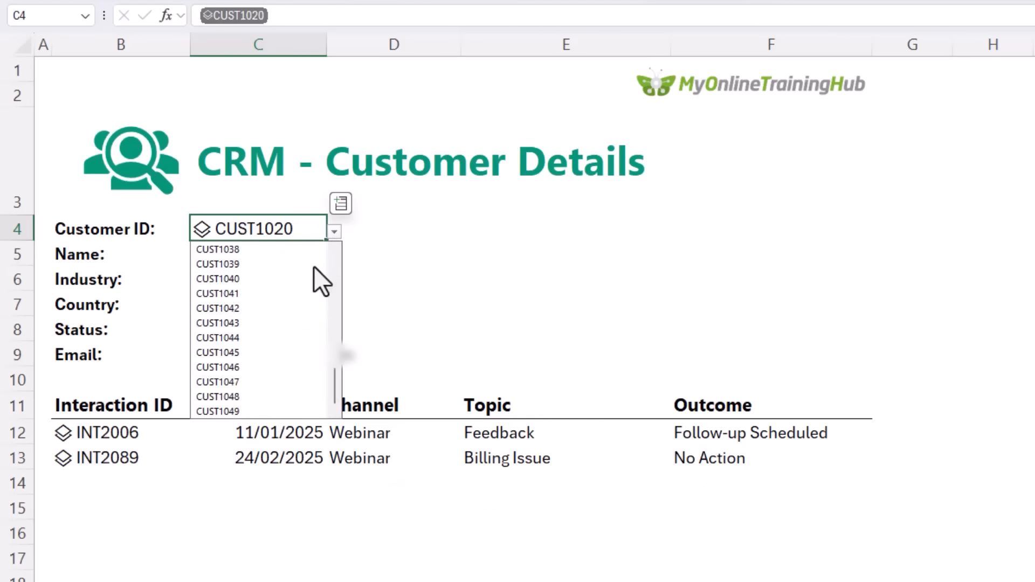
{"action": "left_click", "coordinate": [269, 353]}
{"action": "left_click", "coordinate": [335, 233]}
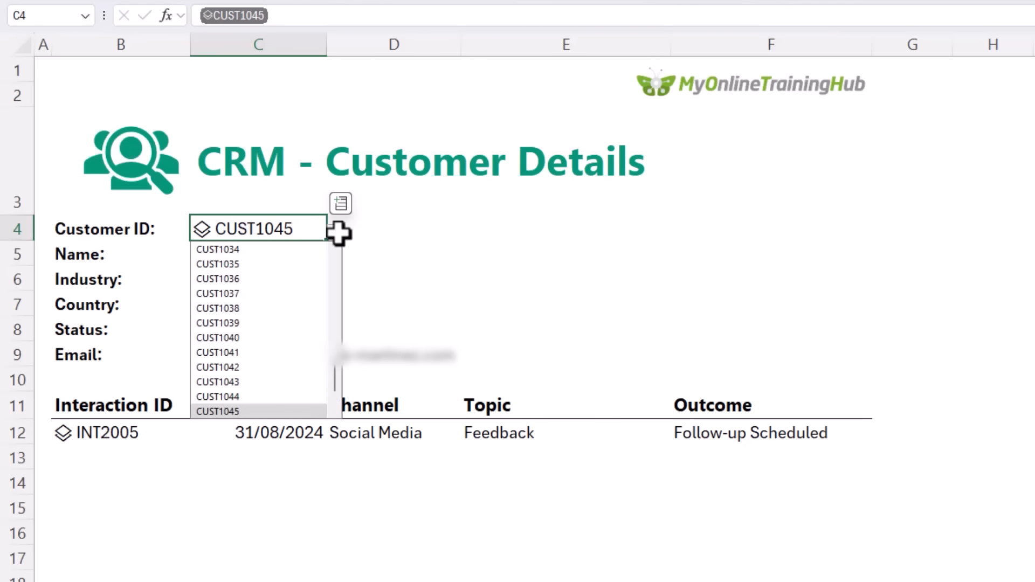
{"action": "left_click", "coordinate": [312, 249]}
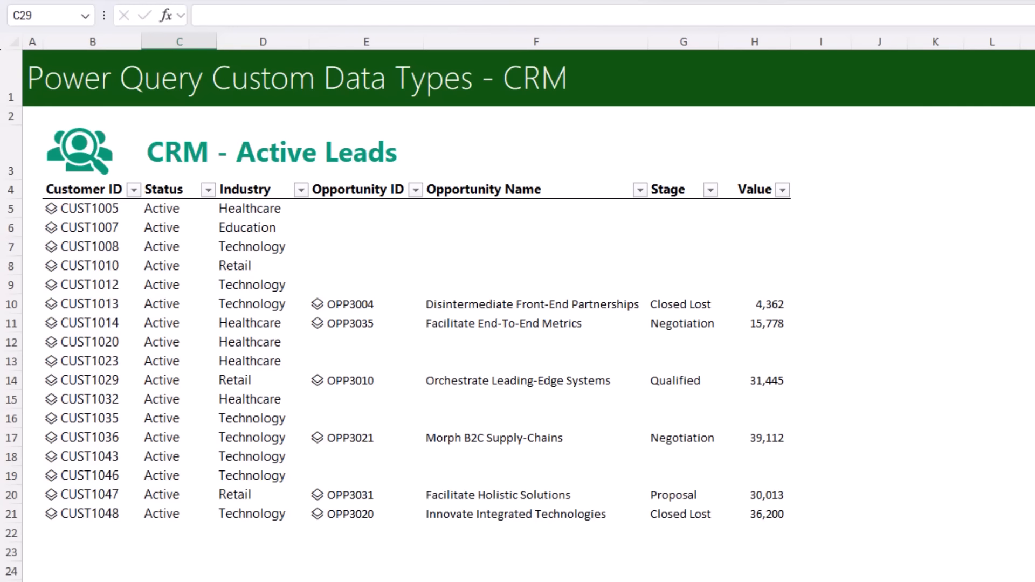
Review the finished Active Leads formulas in B5 and E5, and copy its header row B4:H4 into B4 of the CRM Active Leads sheet.
{"action": "left_click", "coordinate": [76, 208]}
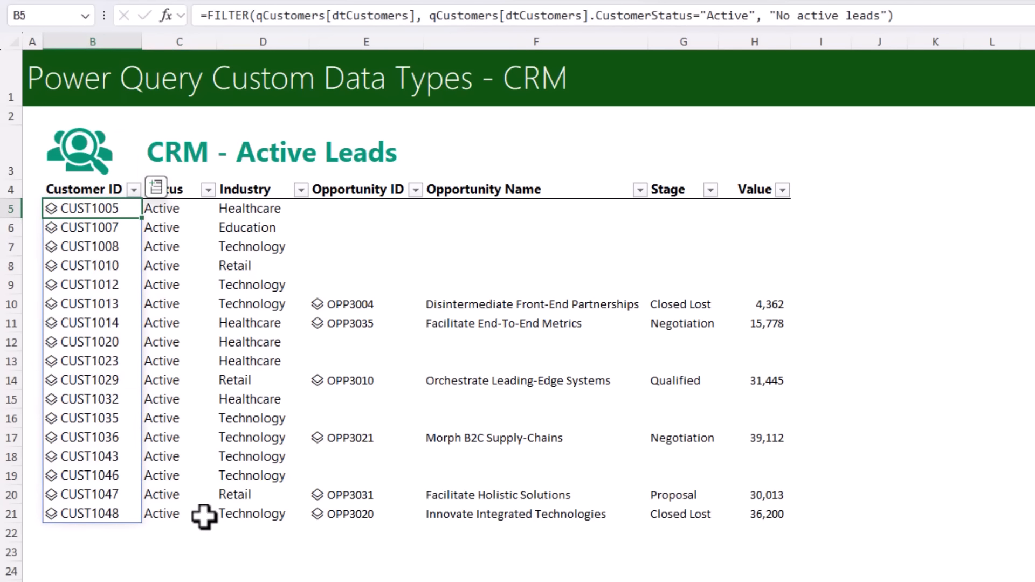
{"action": "left_click", "coordinate": [334, 214]}
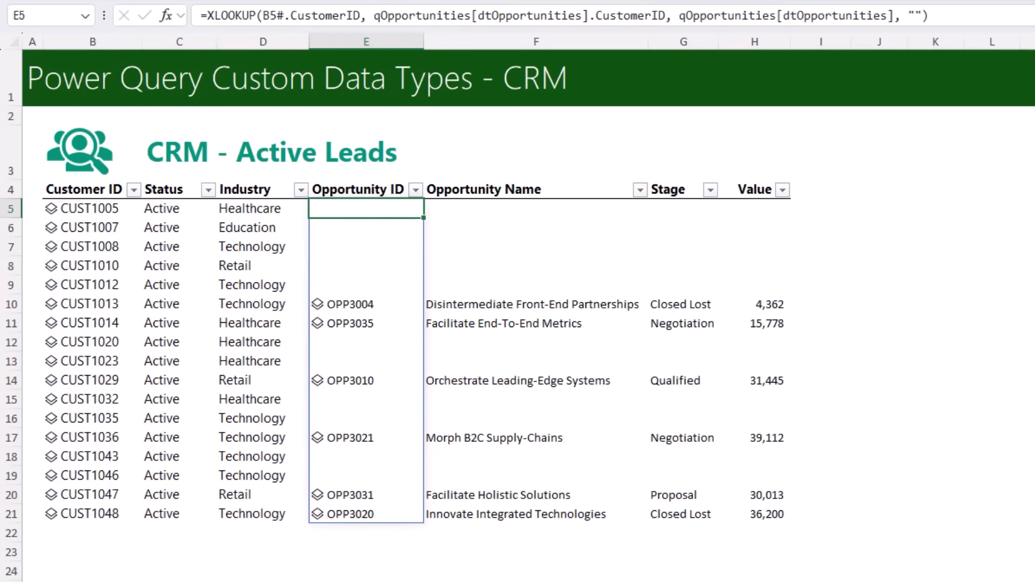
{"action": "left_click_drag", "start_coordinate": [86, 189], "coordinate": [755, 190]}
{"action": "key", "text": "ctrl+c"}
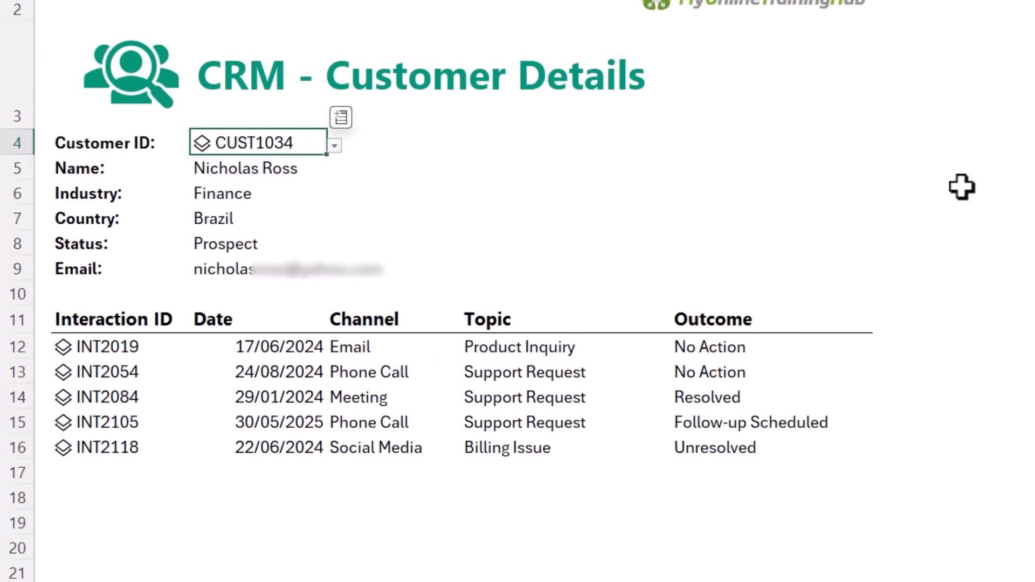
{"action": "left_click", "coordinate": [247, 550]}
{"action": "left_click", "coordinate": [99, 182]}
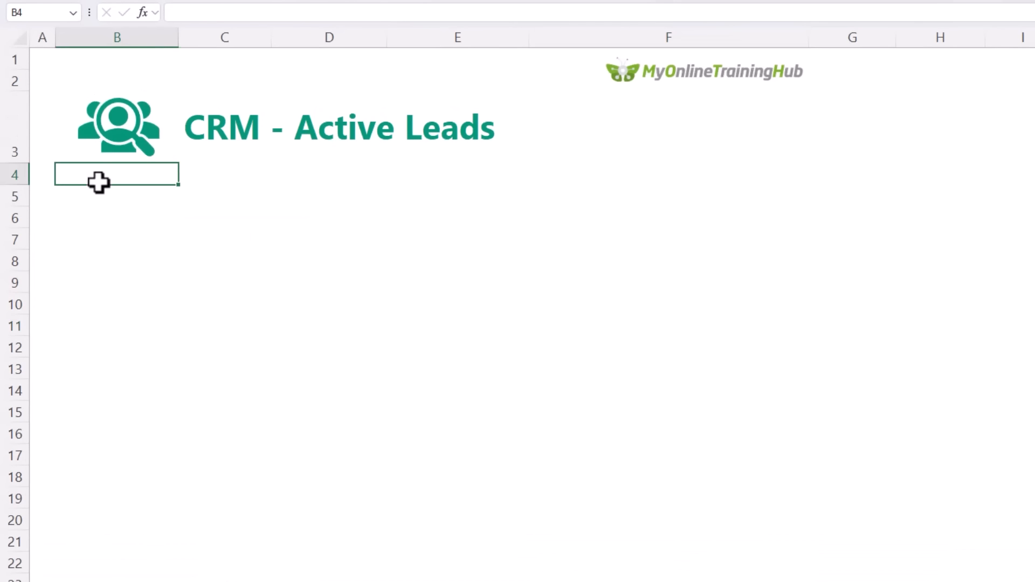
{"action": "key", "text": "ctrl+v"}
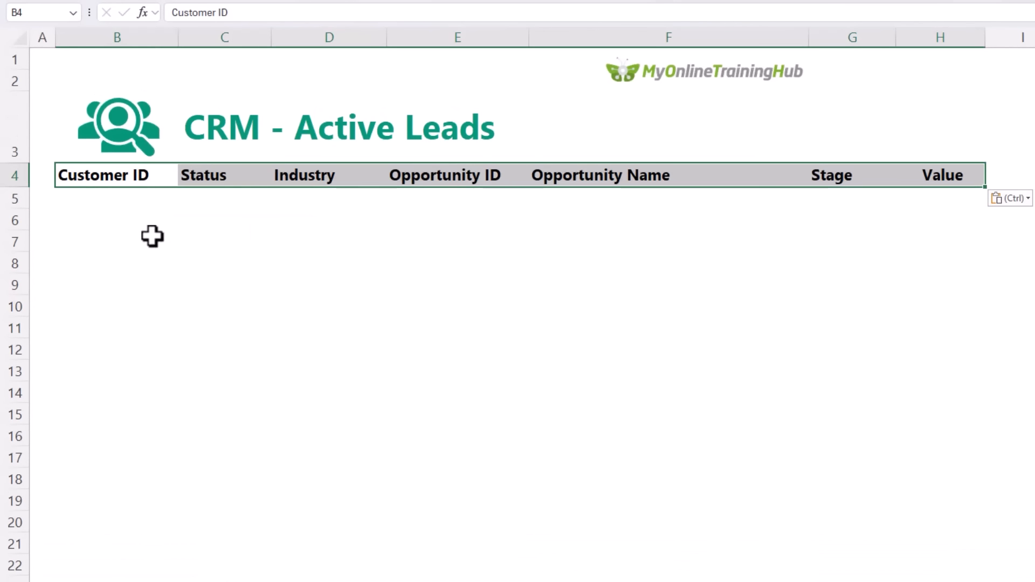
Start a FILTER formula in B5 with the qCustomers[dtCustomers] column on the CRM Data sheet as its array.
{"action": "key", "text": "Down"}
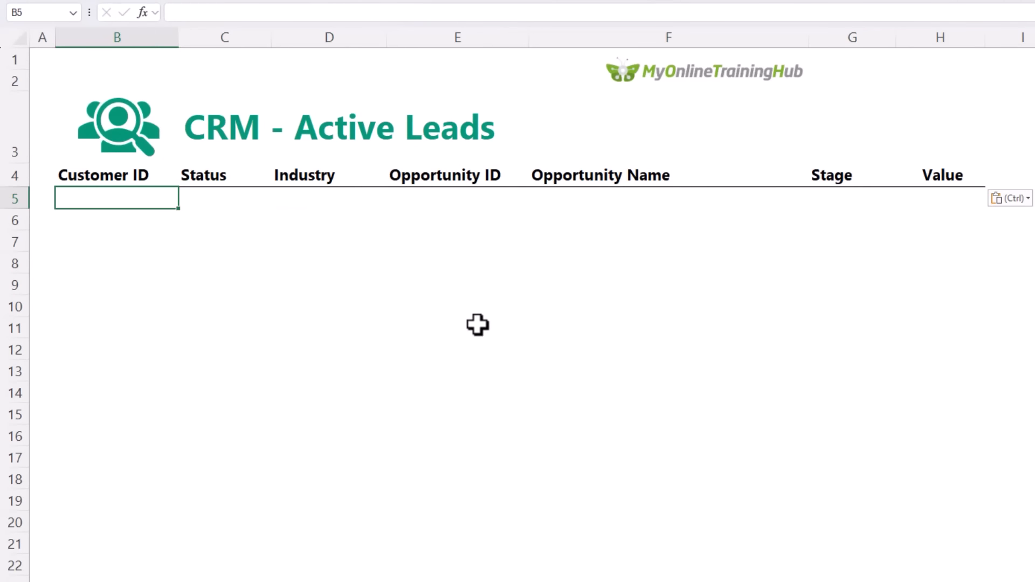
{"action": "type", "text": "=FILTER("}
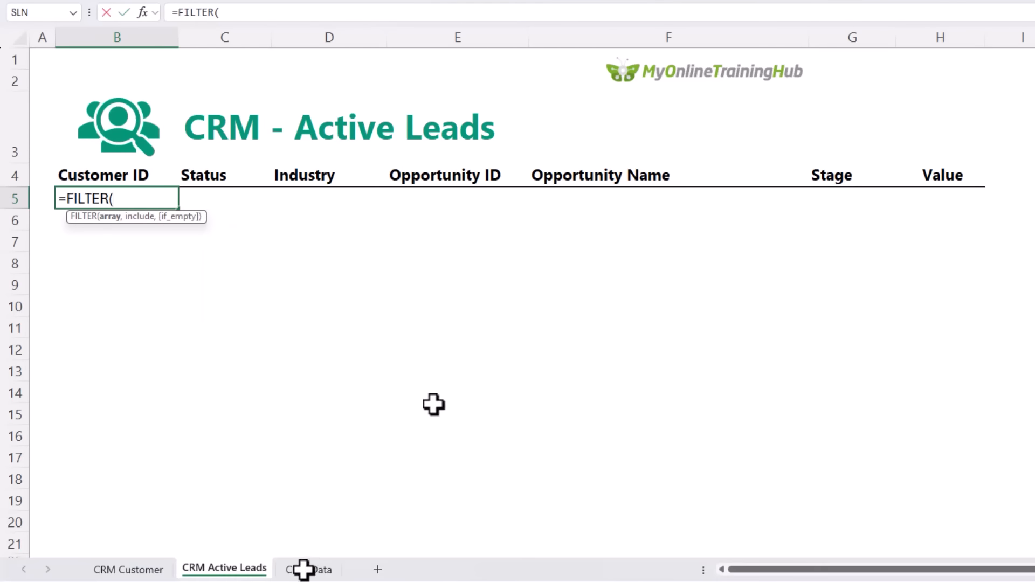
{"action": "left_click", "coordinate": [303, 569]}
{"action": "left_click", "coordinate": [63, 46]}
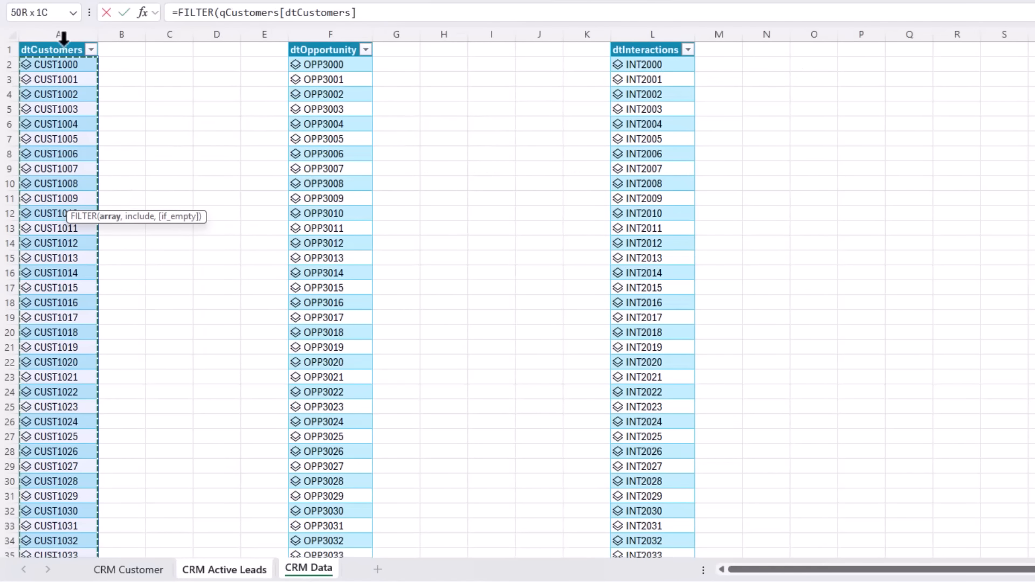
Add qCustomers[dtCustomers].CustomerStatus as the field tested in the FILTER formula's include argument.
{"action": "type", "text": ","}
{"action": "left_click", "coordinate": [63, 44]}
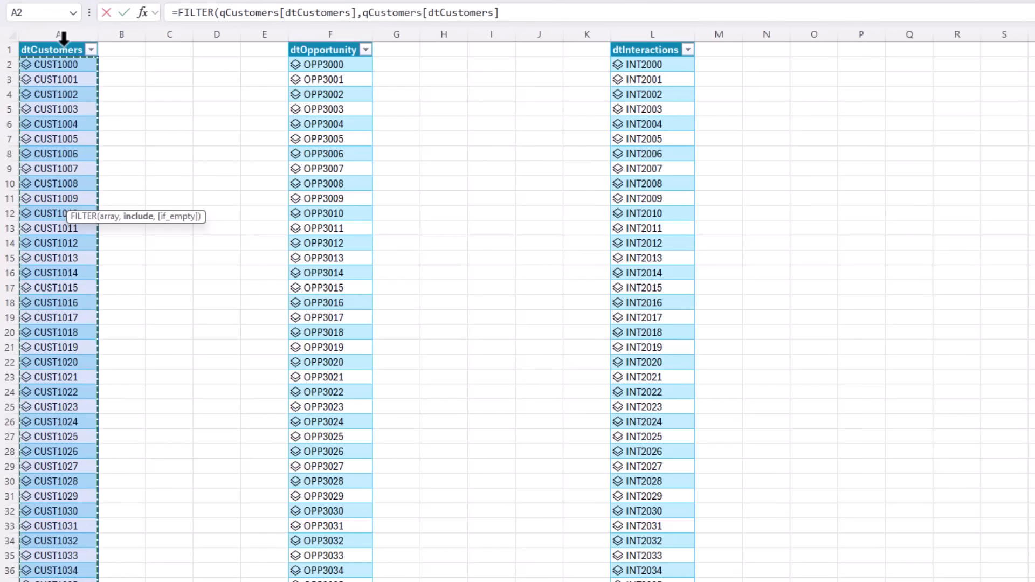
{"action": "type", "text": "."}
{"action": "key", "text": "Down"}
{"action": "key", "text": "Down"}
{"action": "key", "text": "Down"}
{"action": "key", "text": "Down"}
{"action": "key", "text": "Down"}
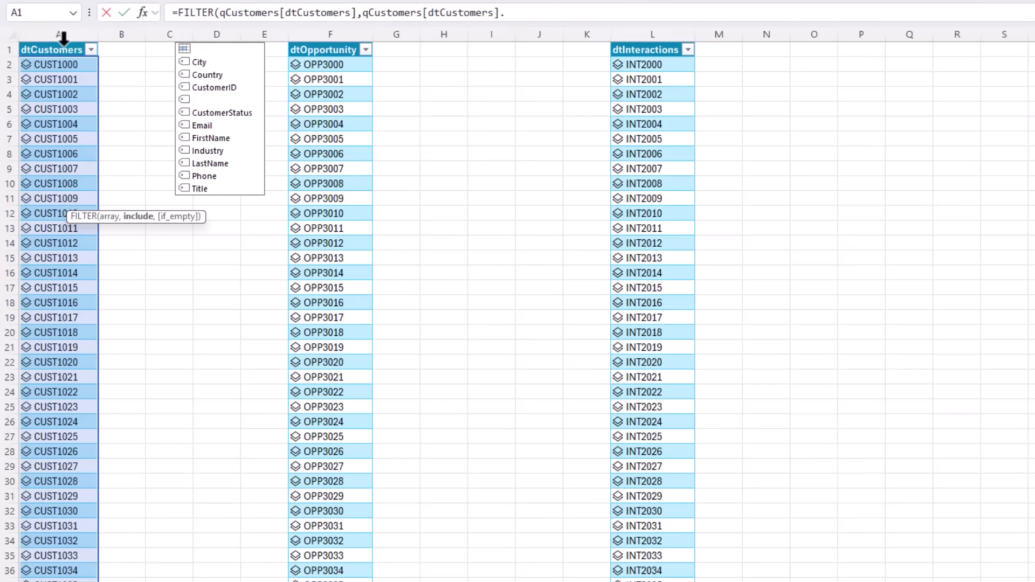
{"action": "key", "text": "Tab"}
Complete the B5 formula so the status must equal "Active" and an empty result returns "No active leads".
{"action": "type", "text": "=\""}
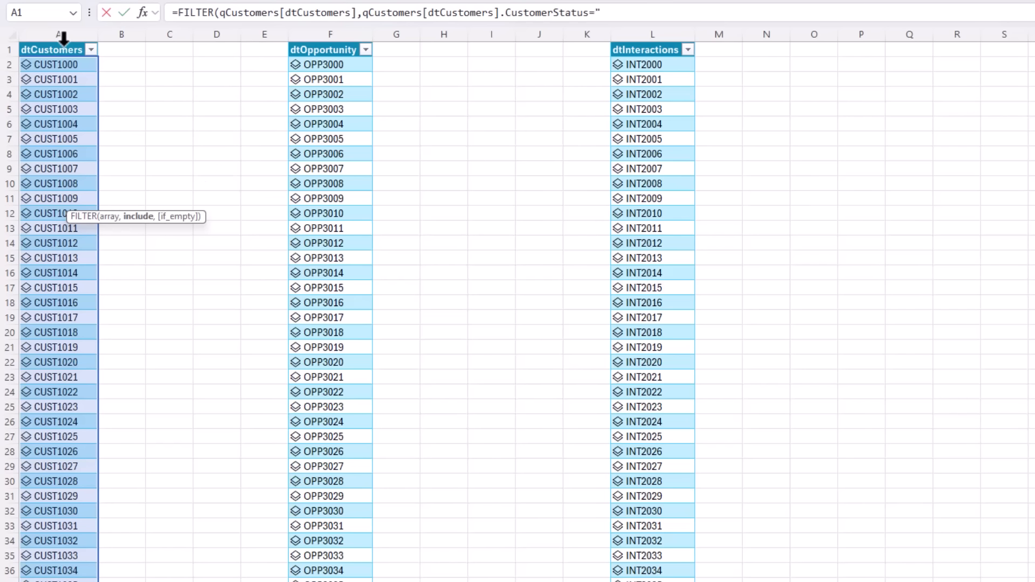
{"action": "type", "text": "Active\","}
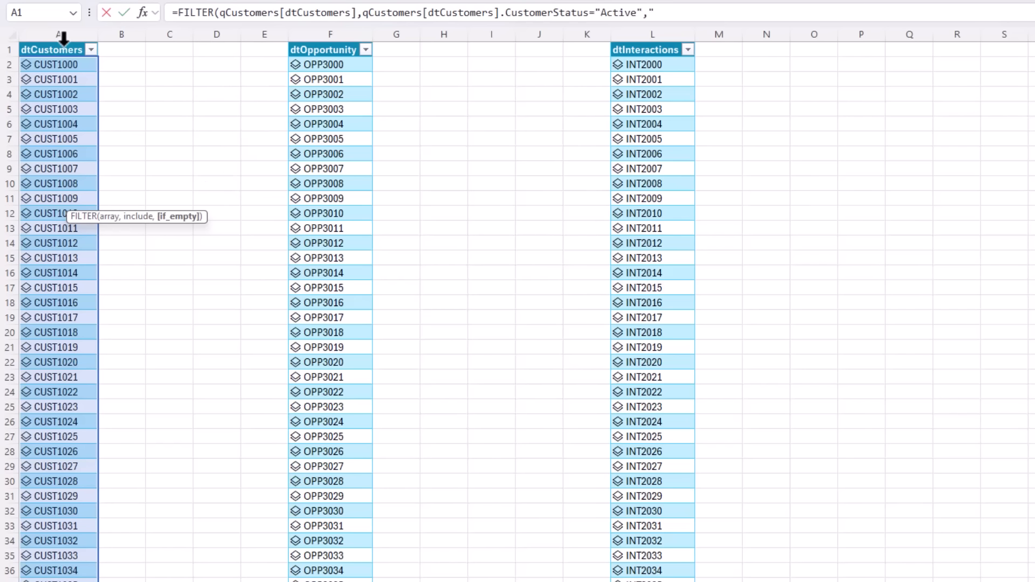
{"action": "type", "text": "\"No active leads\")"}
{"action": "key", "text": "Return"}
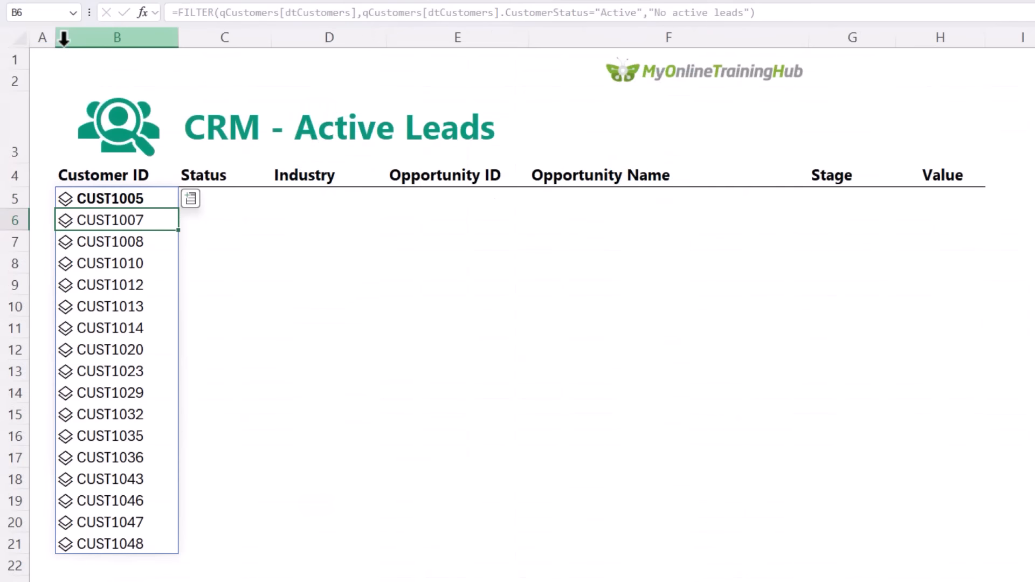
Enter =B5#.CustomerStatus in C5 to return the status of every listed customer.
{"action": "key", "text": "Up"}
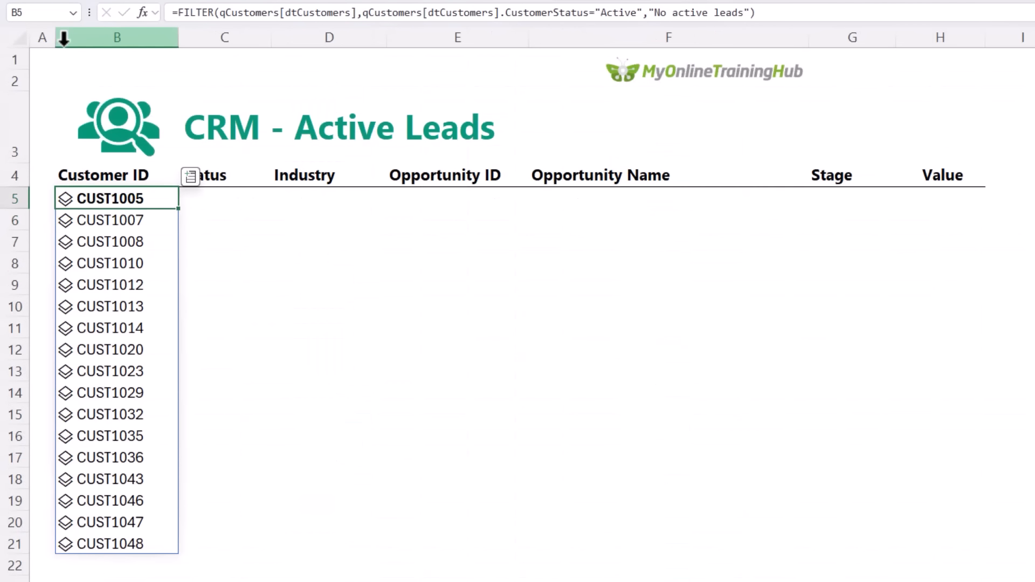
{"action": "key", "text": "Right"}
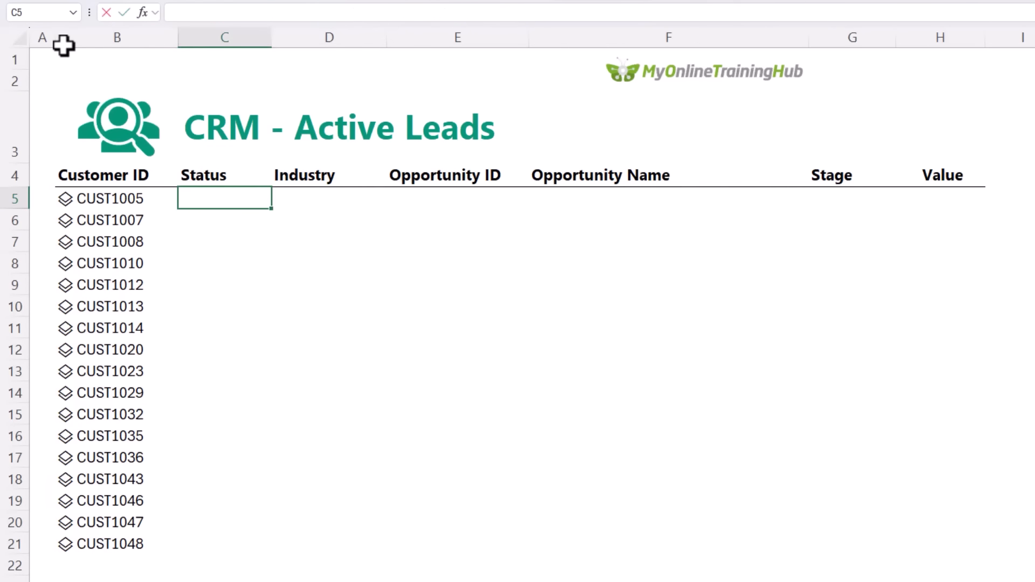
{"action": "type", "text": "="}
{"action": "key", "text": "Left"}
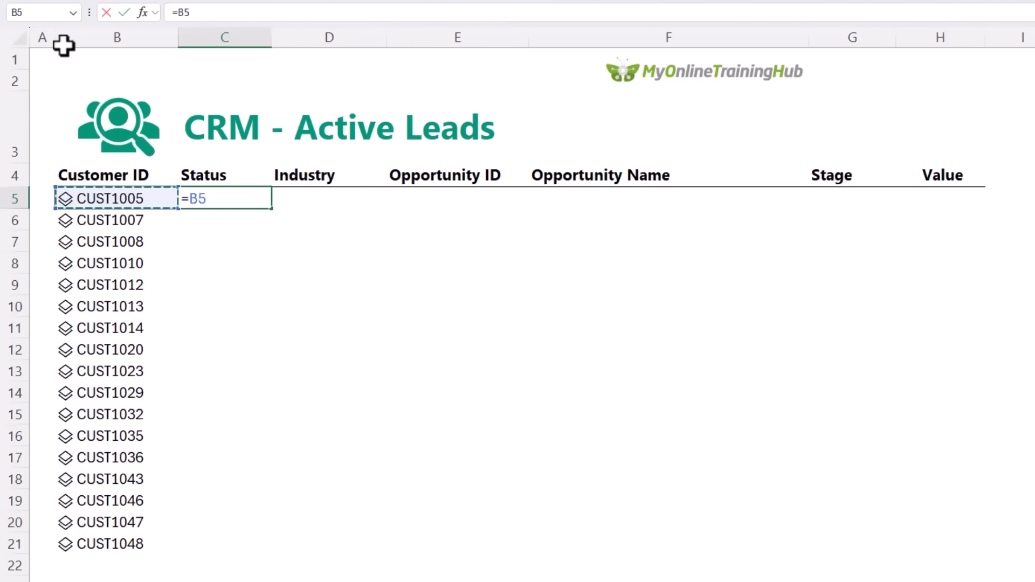
{"action": "type", "text": "#."}
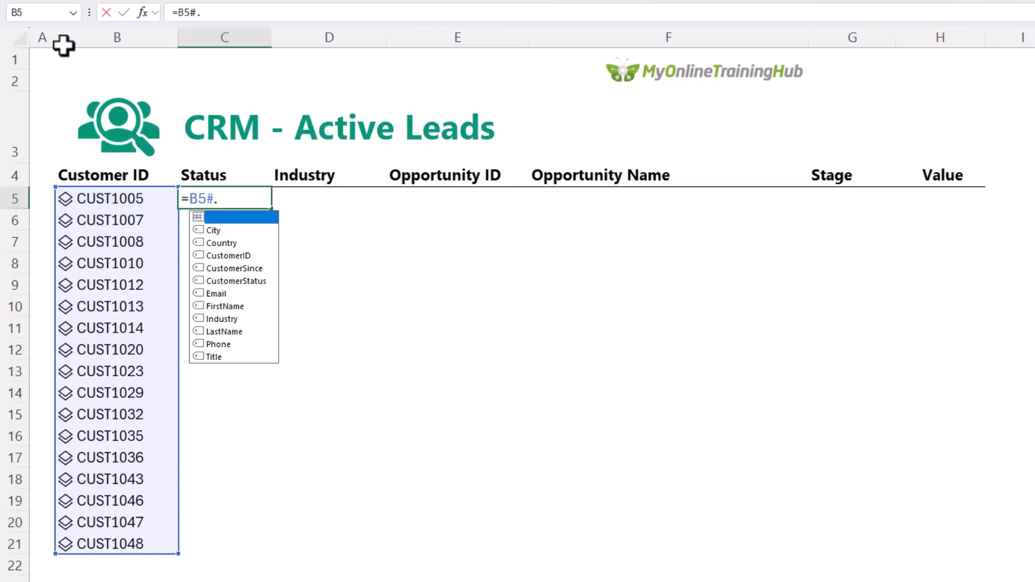
{"action": "key", "text": "Down"}
{"action": "key", "text": "Down"}
{"action": "key", "text": "Down"}
{"action": "key", "text": "Down"}
{"action": "key", "text": "Down"}
{"action": "key", "text": "Tab"}
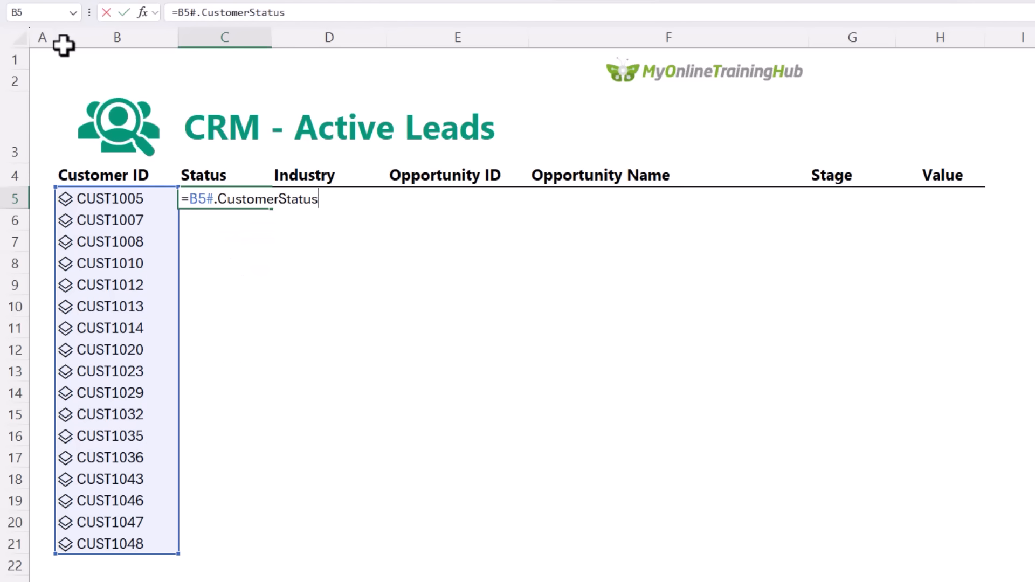
{"action": "key", "text": "Return"}
Wrap the Status formula in C5 in IFERROR with an empty string as the error value: =IFERROR(B5#.CustomerStatus,"").
{"action": "key", "text": "Up"}
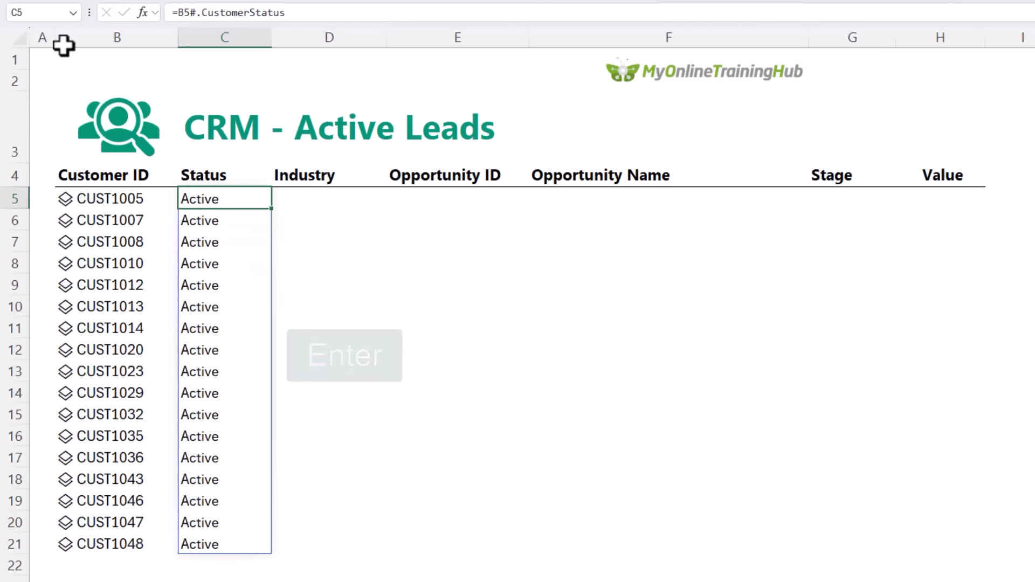
{"action": "key", "text": "F2"}
{"action": "key", "text": "Home"}
{"action": "key", "text": "Right"}
{"action": "type", "text": "i"}
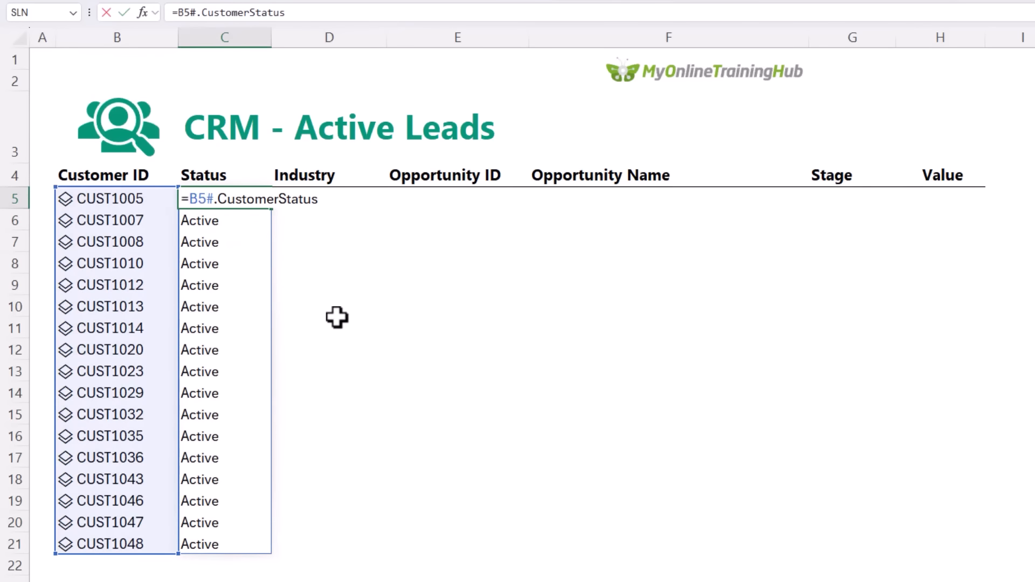
{"action": "type", "text": "fer"}
{"action": "key", "text": "Tab"}
{"action": "key", "text": "End"}
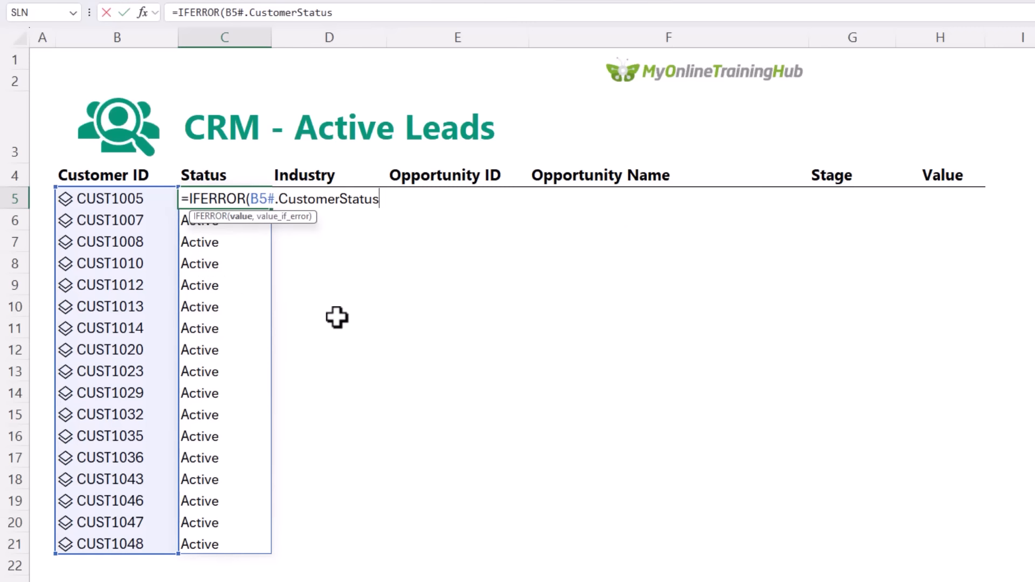
{"action": "type", "text": ",\"\")"}
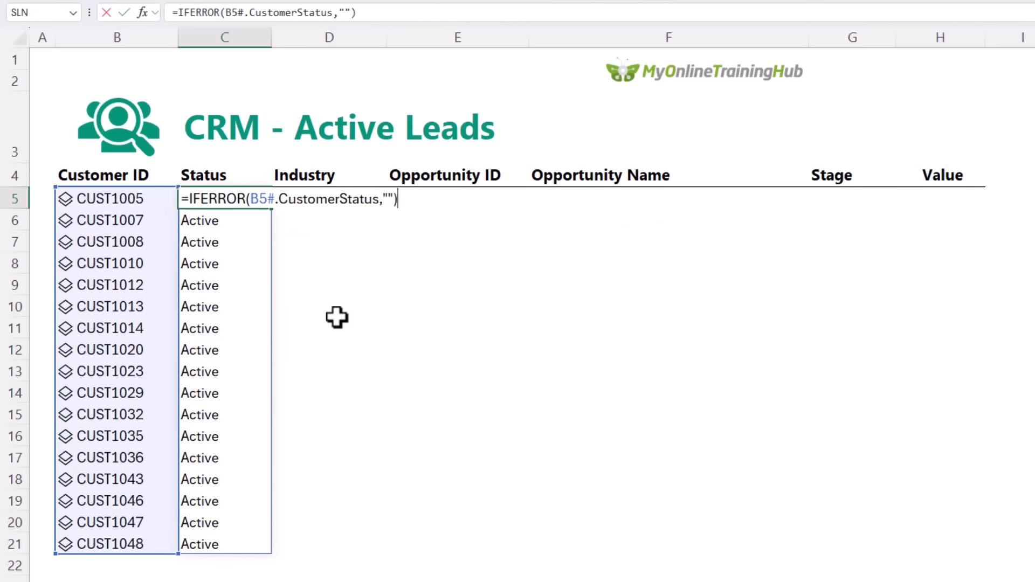
{"action": "key", "text": "Tab"}
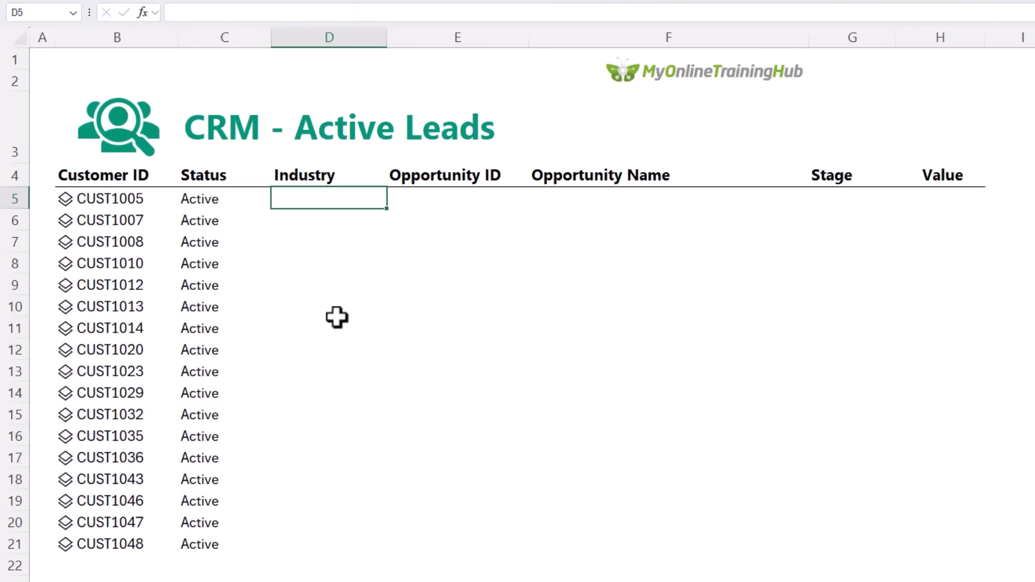
Enter =IFERROR(B5#.Industry,"") in D5 to return the industry of every listed customer.
{"action": "type", "text": "=ifer"}
{"action": "key", "text": "Tab"}
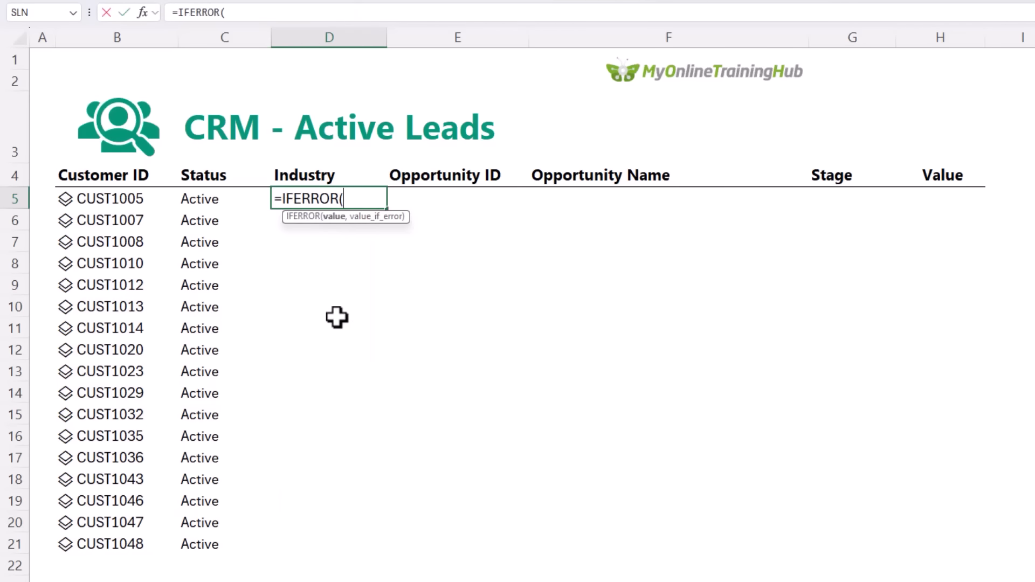
{"action": "left_click", "coordinate": [131, 200]}
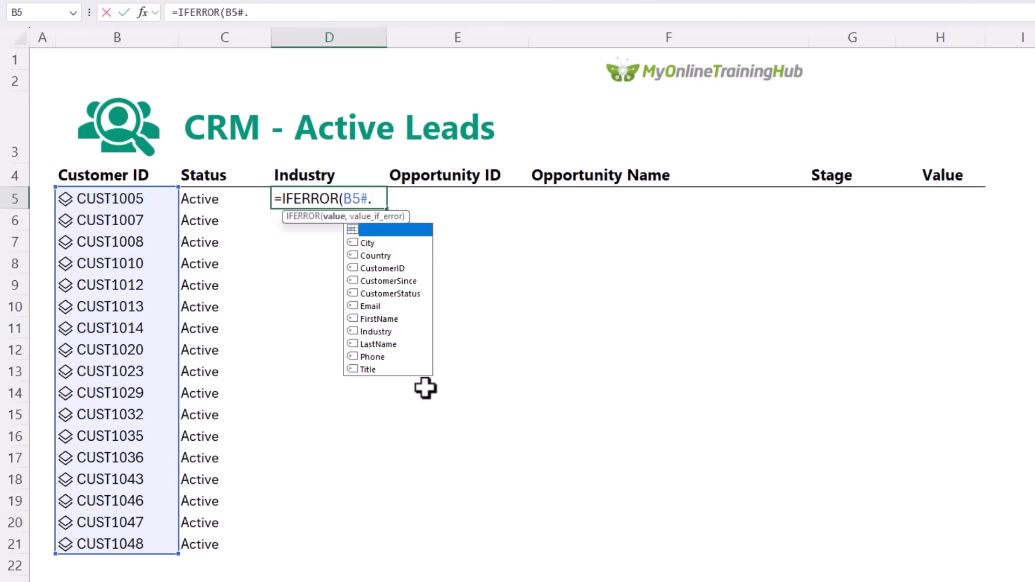
{"action": "type", "text": ".ind"}
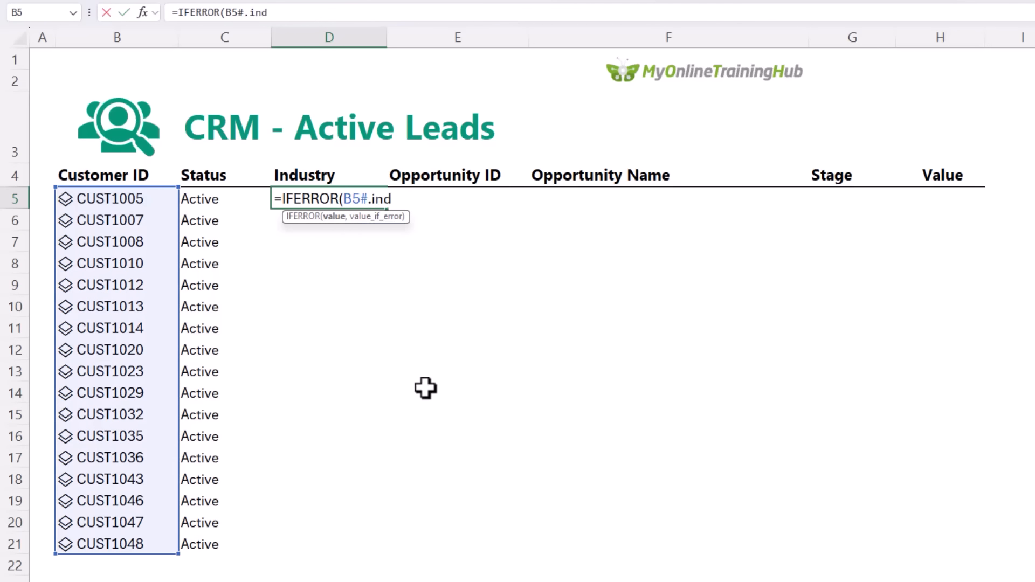
{"action": "key", "text": "Tab"}
{"action": "type", "text": ",\"\")"}
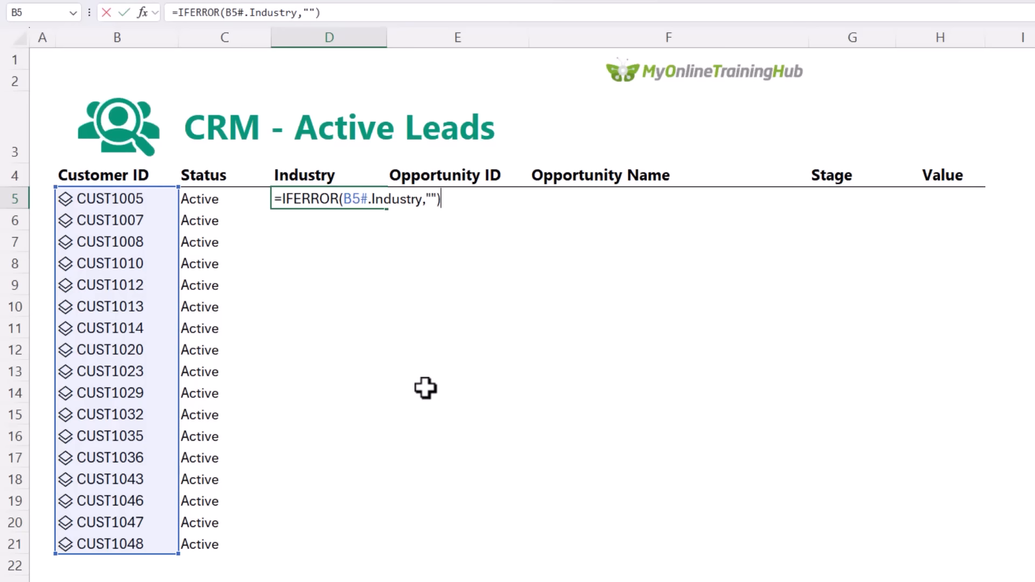
{"action": "key", "text": "Tab"}
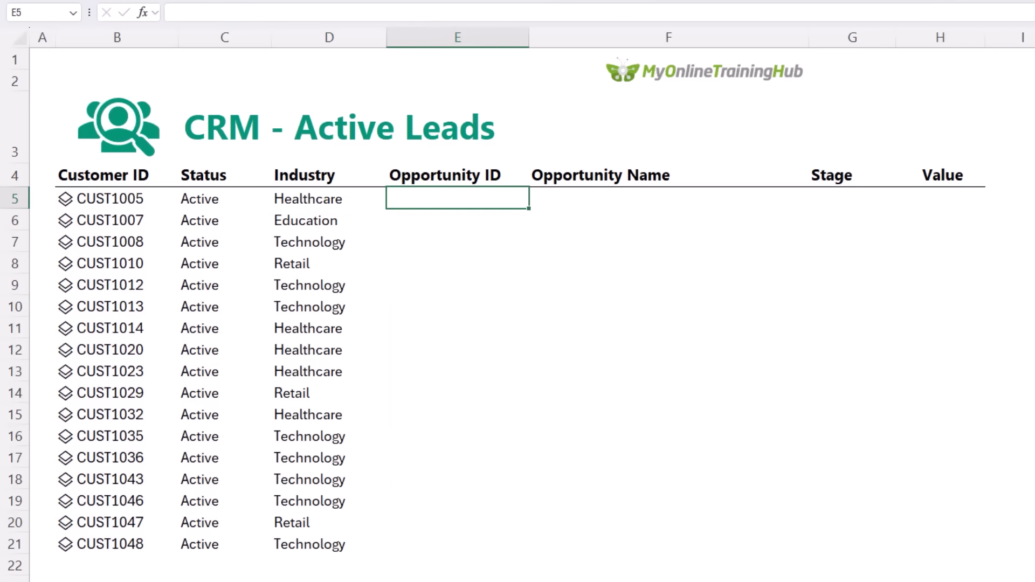
Start an XLOOKUP formula in E5 with B5#.CustomerID as the lookup value.
{"action": "type", "text": "=xl"}
{"action": "key", "text": "Tab"}
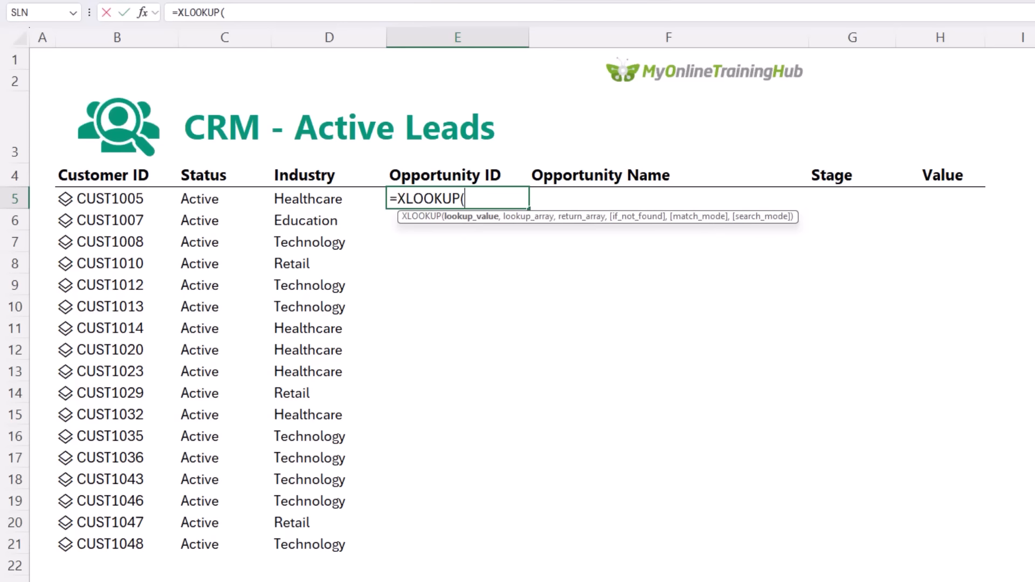
{"action": "left_click", "coordinate": [100, 199]}
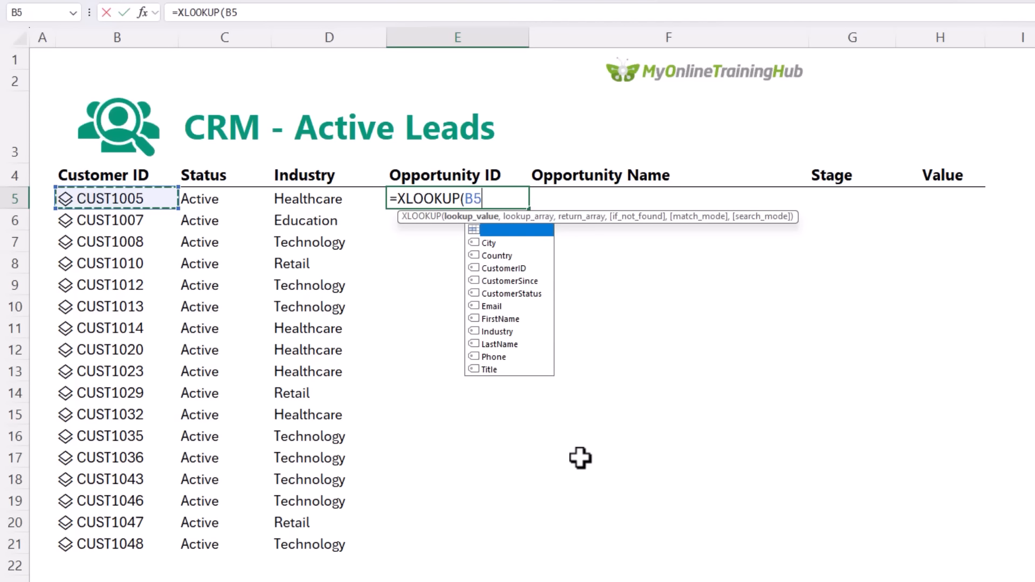
{"action": "type", "text": "#."}
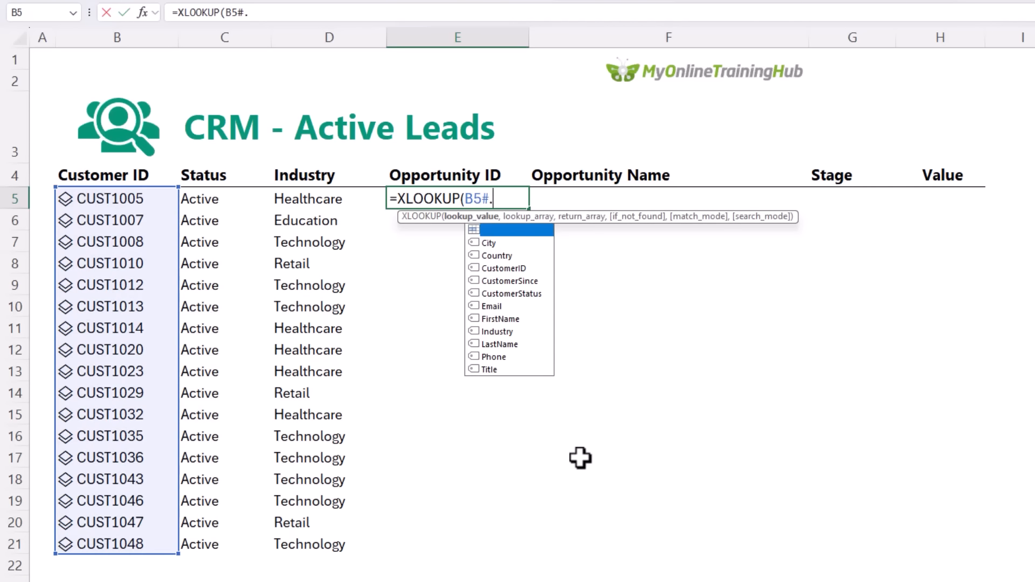
{"action": "type", "text": "cus"}
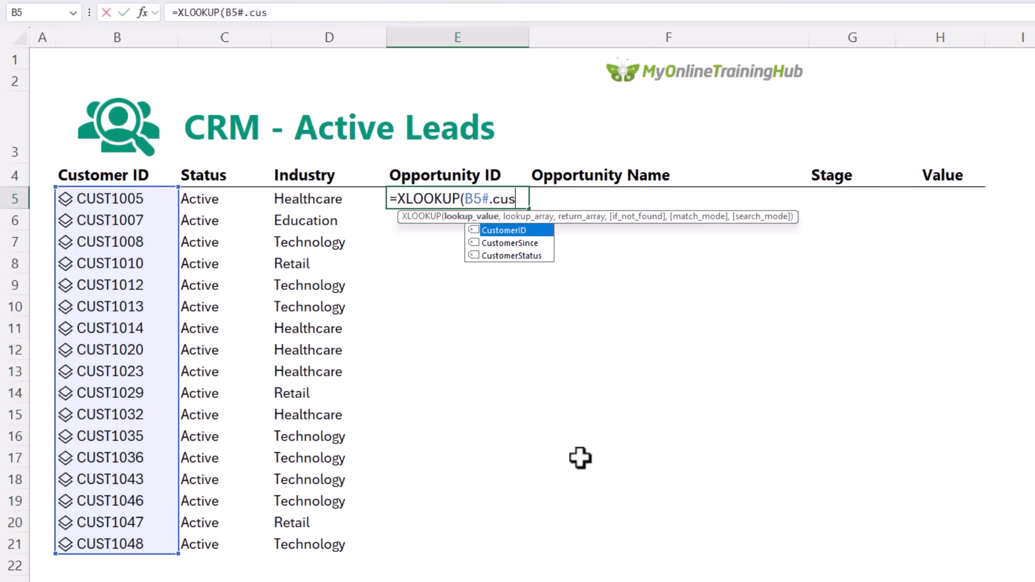
{"action": "key", "text": "Tab"}
{"action": "type", "text": ","}
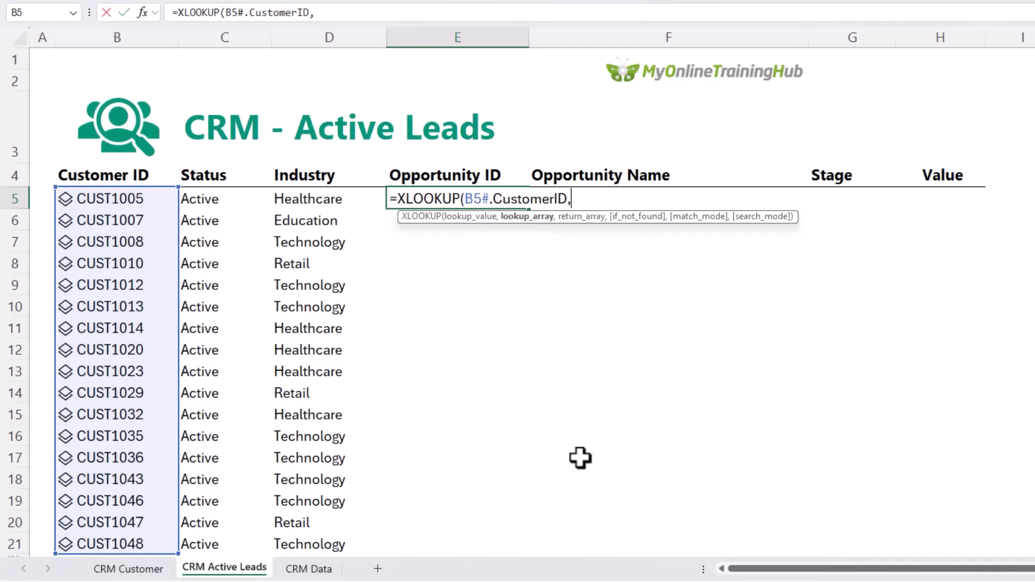
Set the XLOOKUP's lookup array to qOpportunities[dtOpportunity].CustomerID from the CRM Data sheet.
{"action": "left_click", "coordinate": [312, 569]}
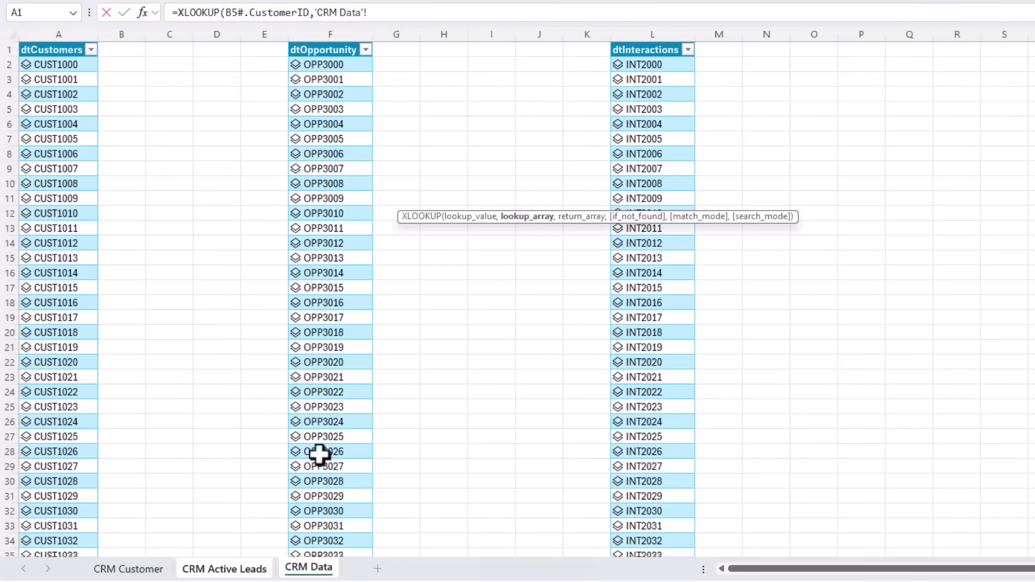
{"action": "left_click", "coordinate": [329, 46]}
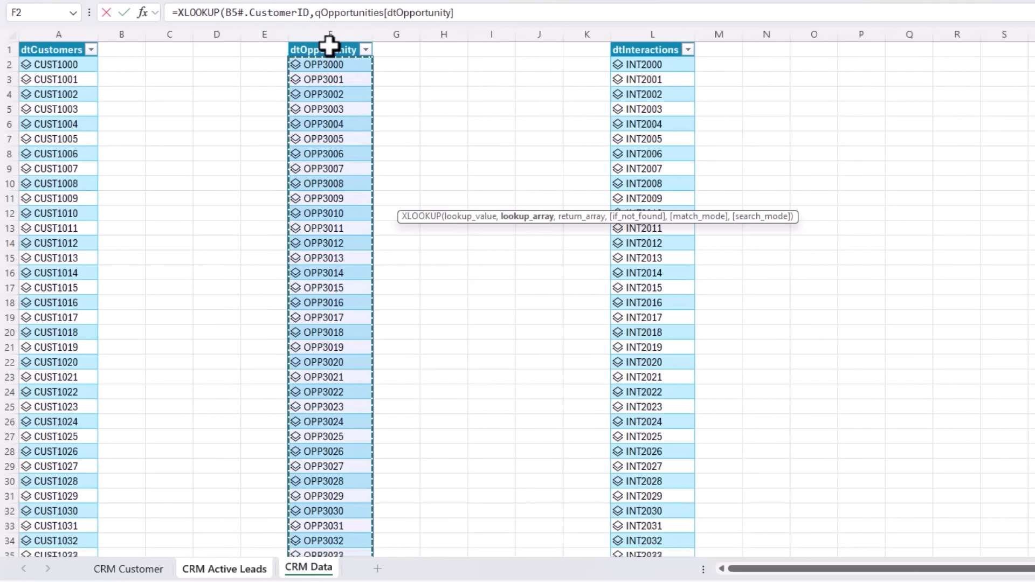
{"action": "type", "text": "."}
{"action": "key", "text": "Down"}
{"action": "key", "text": "Tab"}
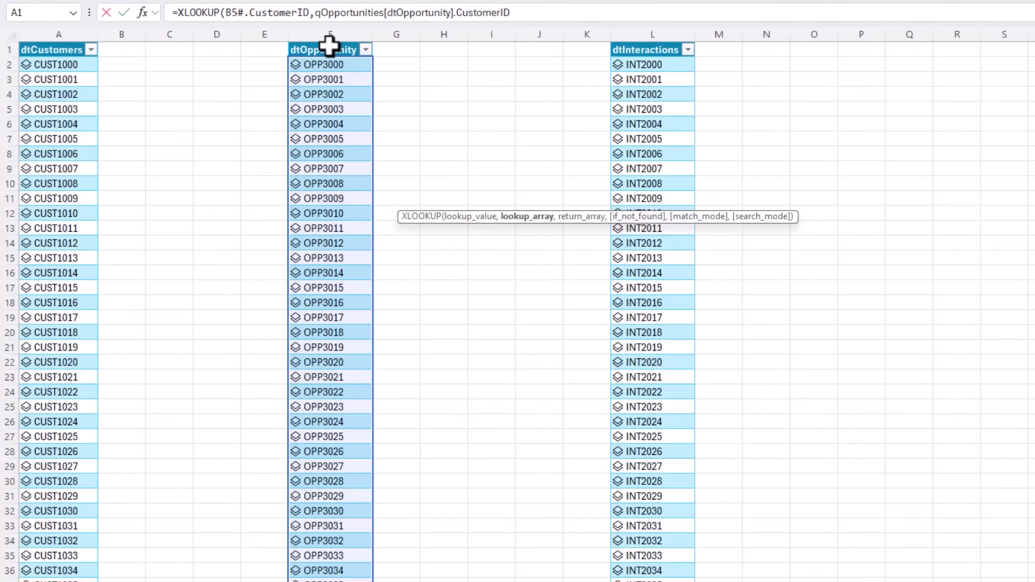
{"action": "type", "text": ","}
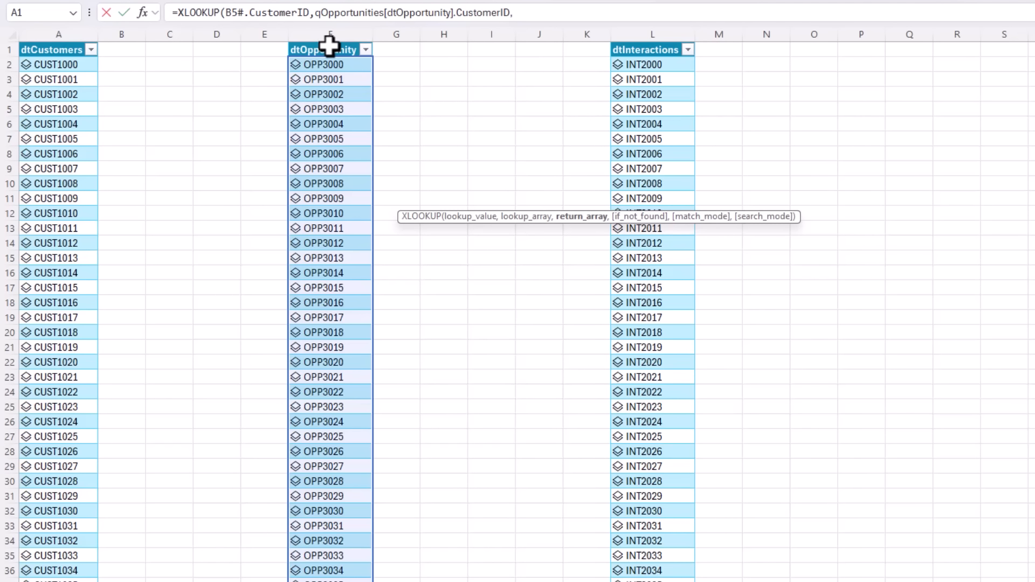
Complete the E5 XLOOKUP with qOpportunities[dtOpportunity] as the return array and an empty string if not found.
{"action": "left_click", "coordinate": [329, 47]}
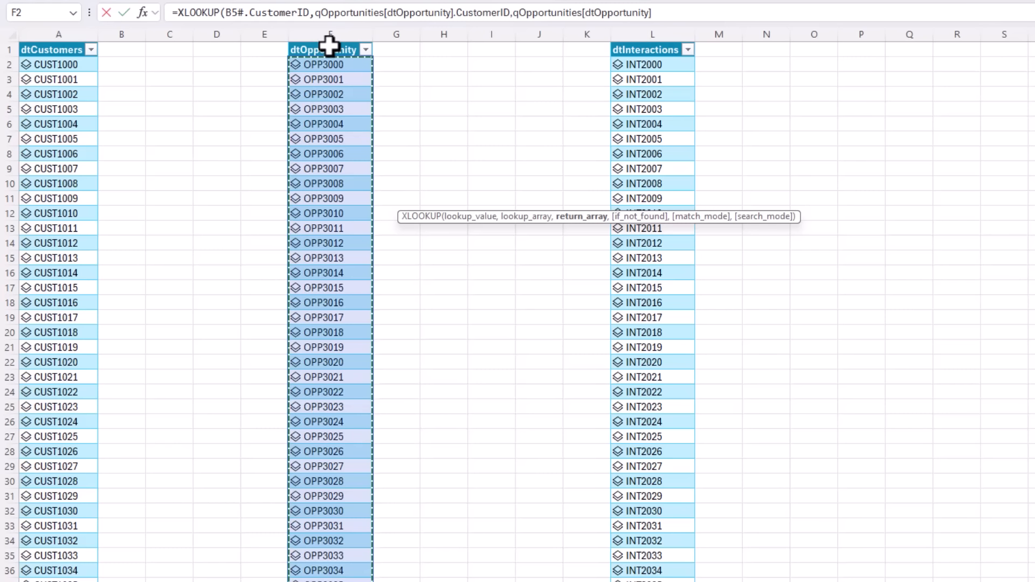
{"action": "type", "text": ","}
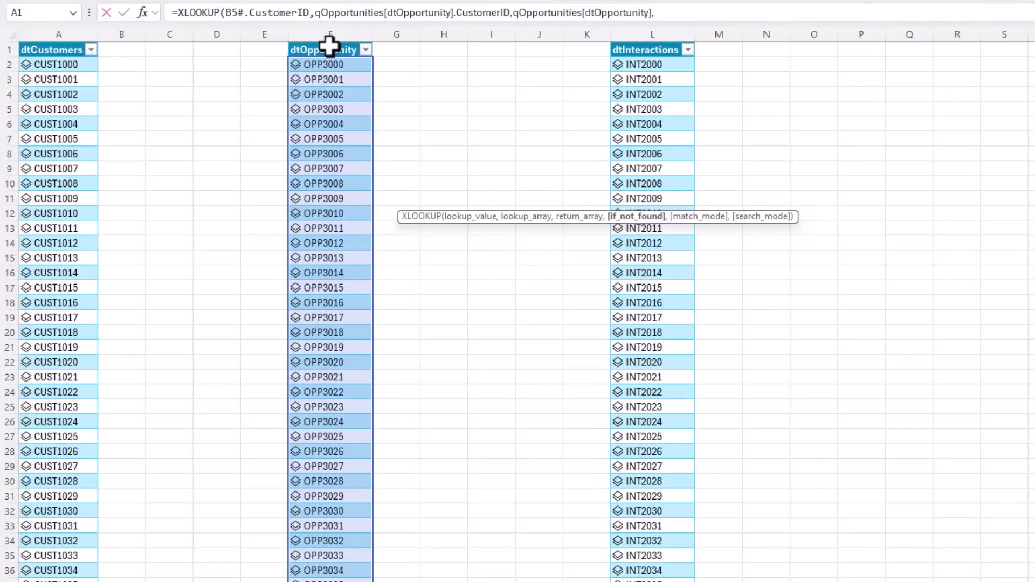
{"action": "type", "text": "\"\")"}
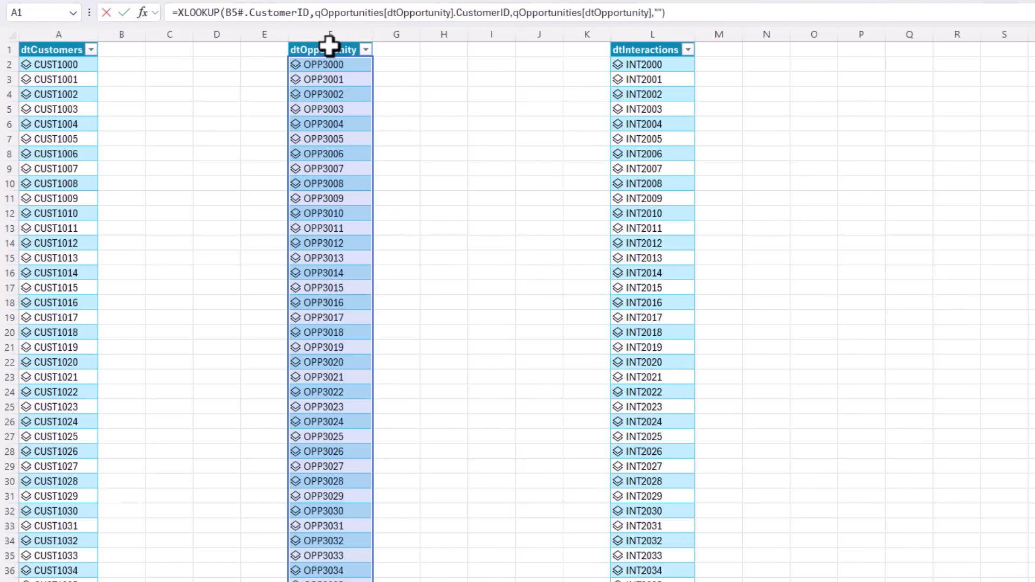
{"action": "key", "text": "Return"}
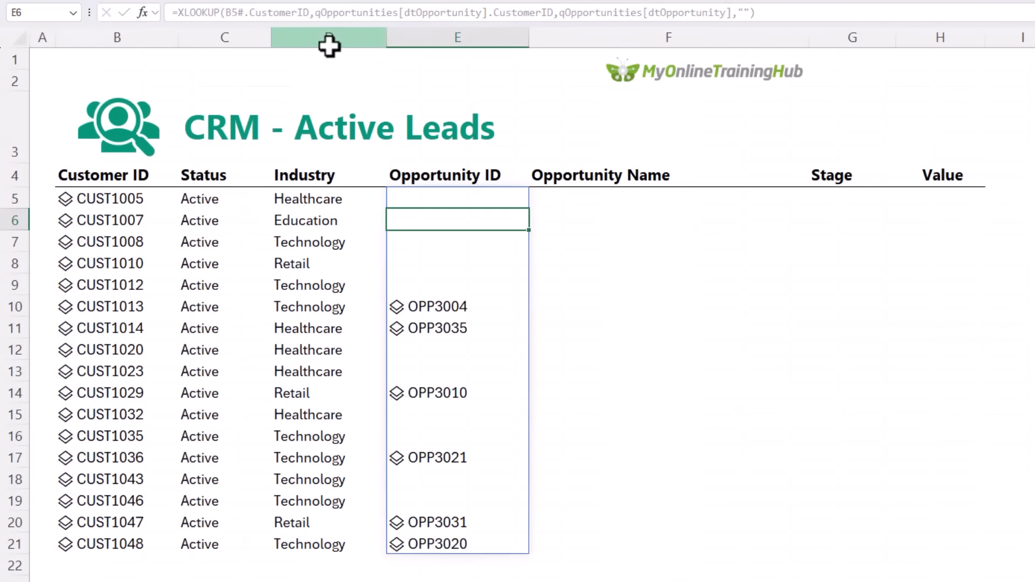
Examine the spilled Opportunity ID results down column E, including the rows without an opportunity.
{"action": "key", "text": "Up"}
{"action": "key", "text": "shift+Down"}
{"action": "key", "text": "shift+Down"}
{"action": "key", "text": "shift+Down"}
{"action": "key", "text": "shift+Down"}
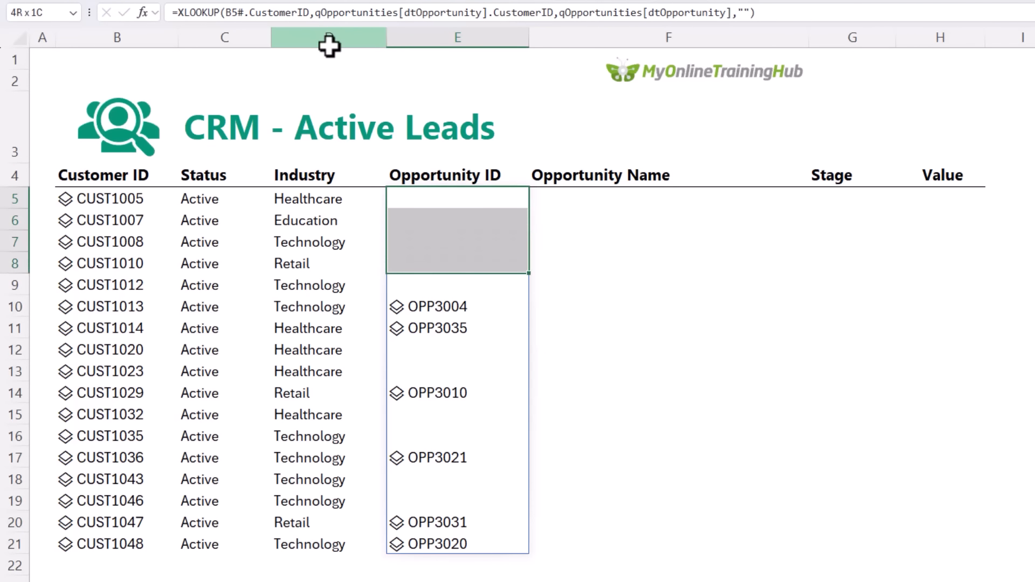
{"action": "key", "text": "Down"}
{"action": "key", "text": "Down"}
{"action": "key", "text": "Down"}
{"action": "key", "text": "Down"}
{"action": "key", "text": "Down"}
{"action": "key", "text": "Down"}
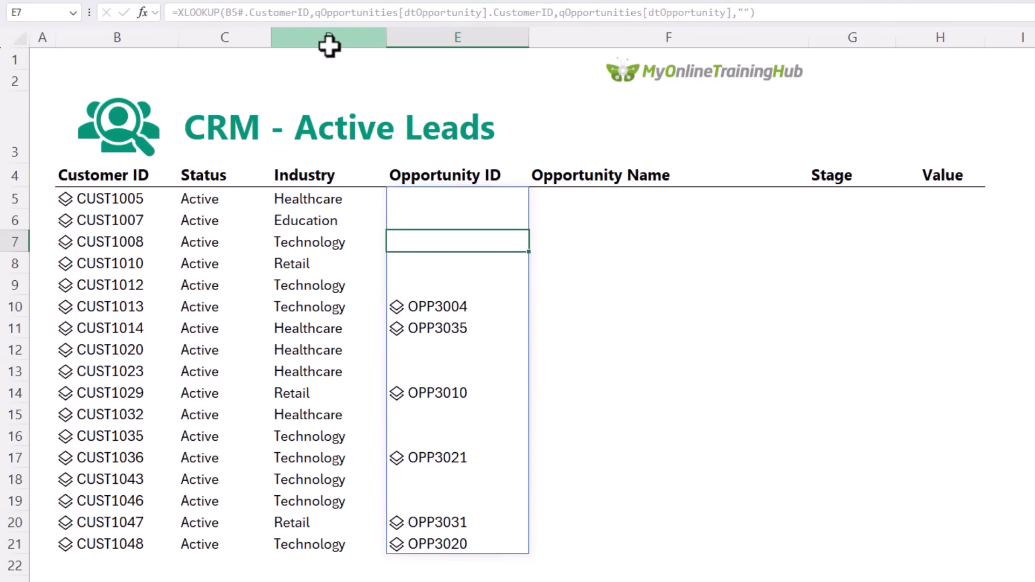
{"action": "key", "text": "Down"}
{"action": "key", "text": "Down"}
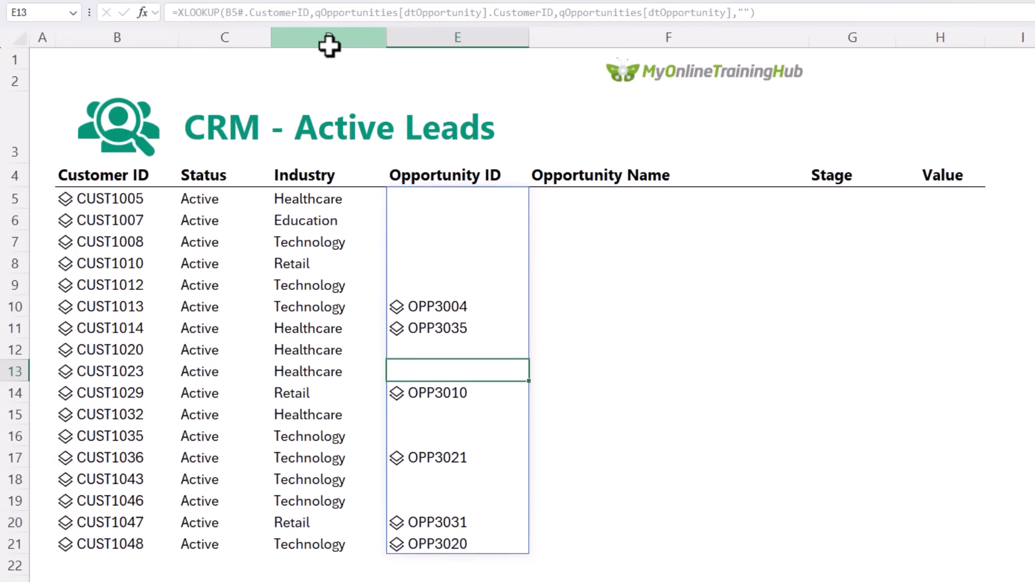
Inspect the B5# spill reference in the E5 formula and compare the Customer ID list with the columns that depend on it.
{"action": "left_click", "coordinate": [457, 203]}
{"action": "double_click", "coordinate": [458, 203]}
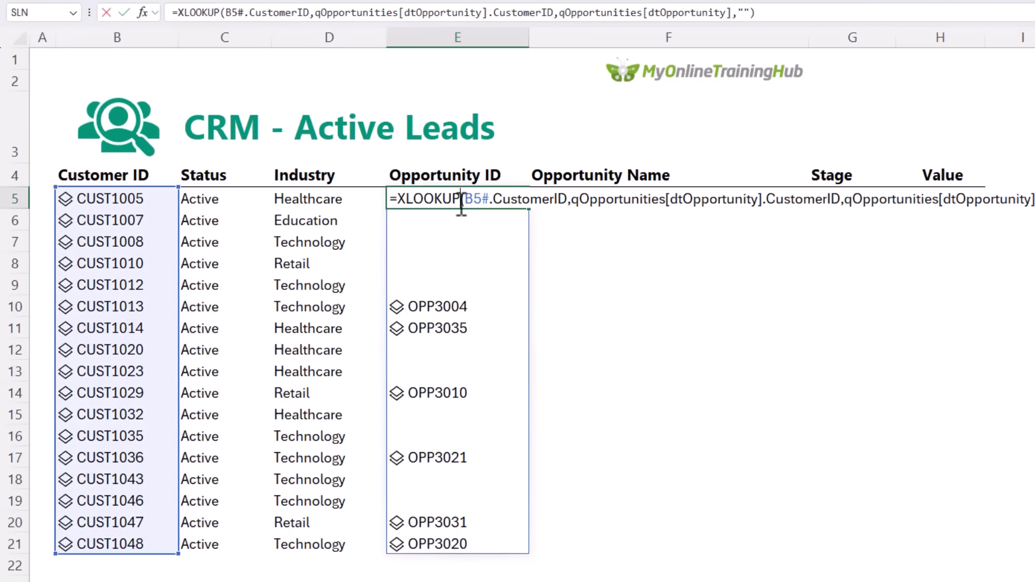
{"action": "left_click_drag", "start_coordinate": [483, 199], "coordinate": [489, 200]}
{"action": "key", "text": "Escape"}
{"action": "left_click_drag", "start_coordinate": [162, 201], "coordinate": [158, 550]}
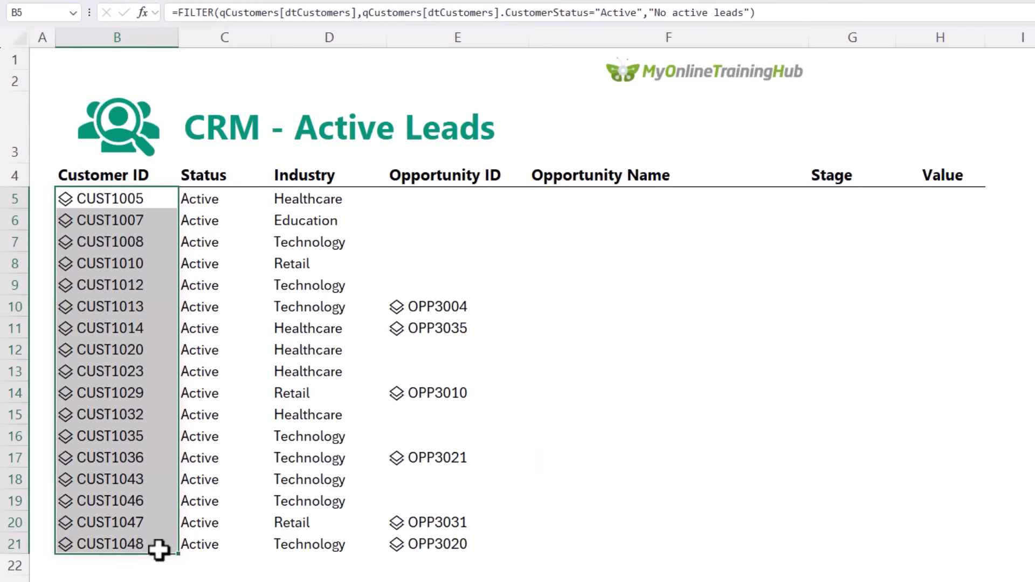
{"action": "left_click", "coordinate": [455, 195]}
{"action": "left_click_drag", "start_coordinate": [210, 198], "coordinate": [505, 546]}
{"action": "left_click", "coordinate": [80, 198]}
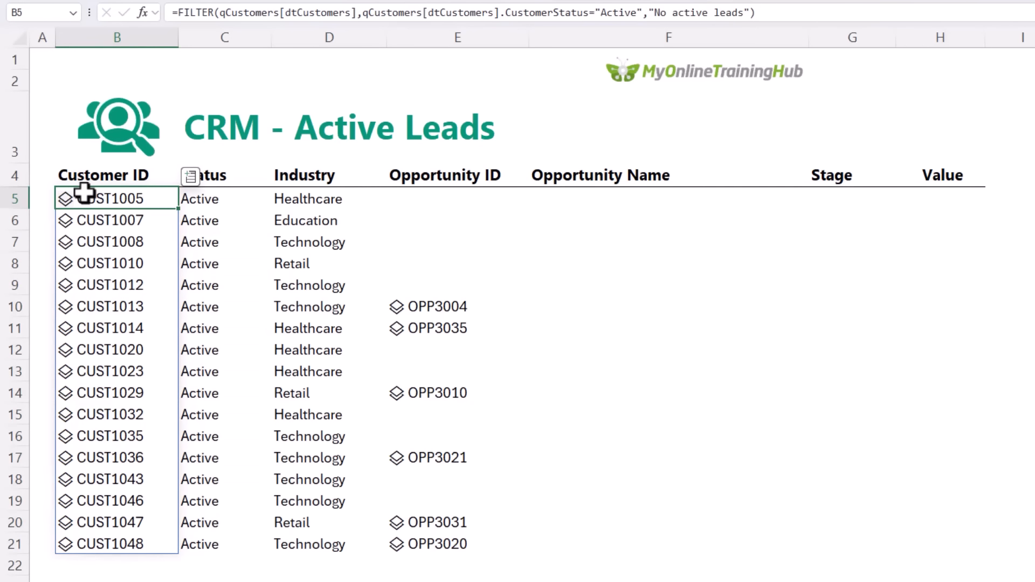
Enter =IFERROR(E5#.OpportunityName,"") in F5 to return the name of each listed opportunity.
{"action": "left_click", "coordinate": [533, 198]}
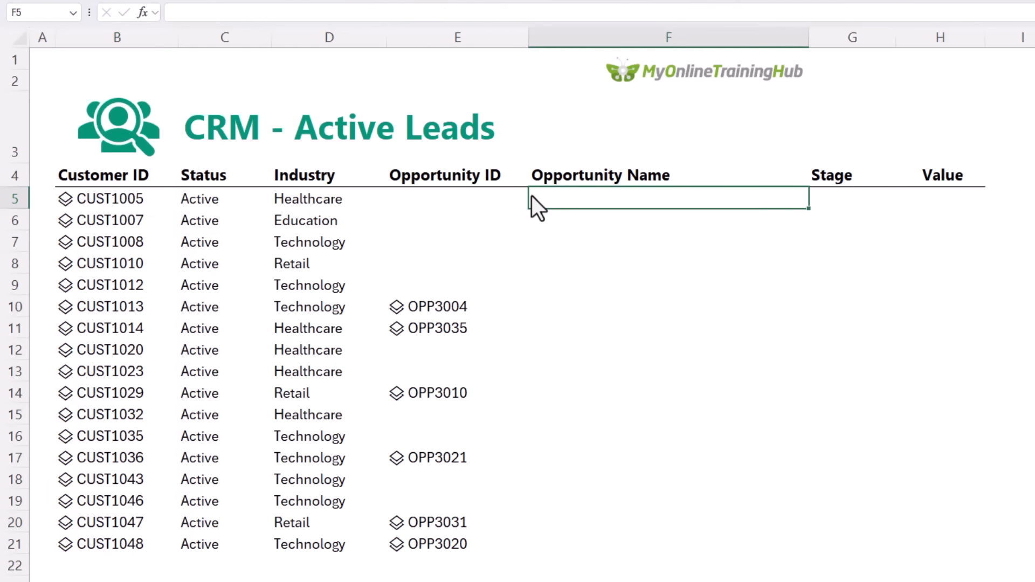
{"action": "key", "text": "Left"}
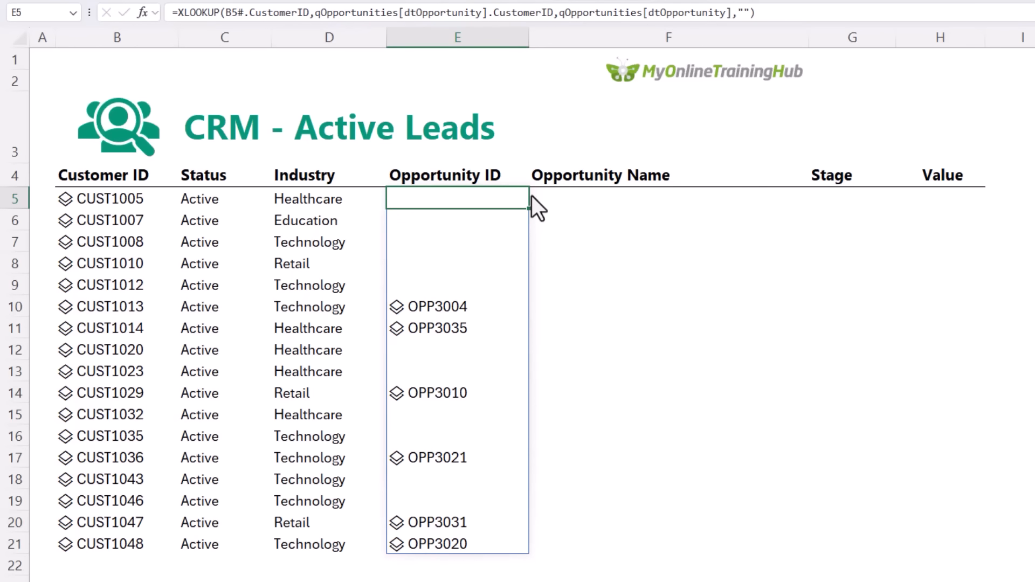
{"action": "key", "text": "Right"}
{"action": "type", "text": "=ifer"}
{"action": "key", "text": "Tab"}
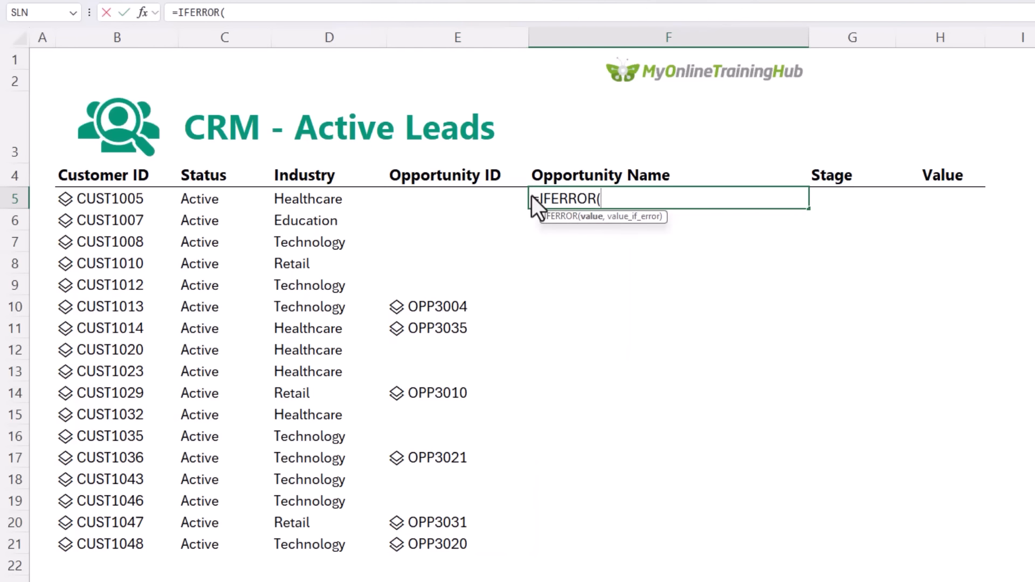
{"action": "key", "text": "Left"}
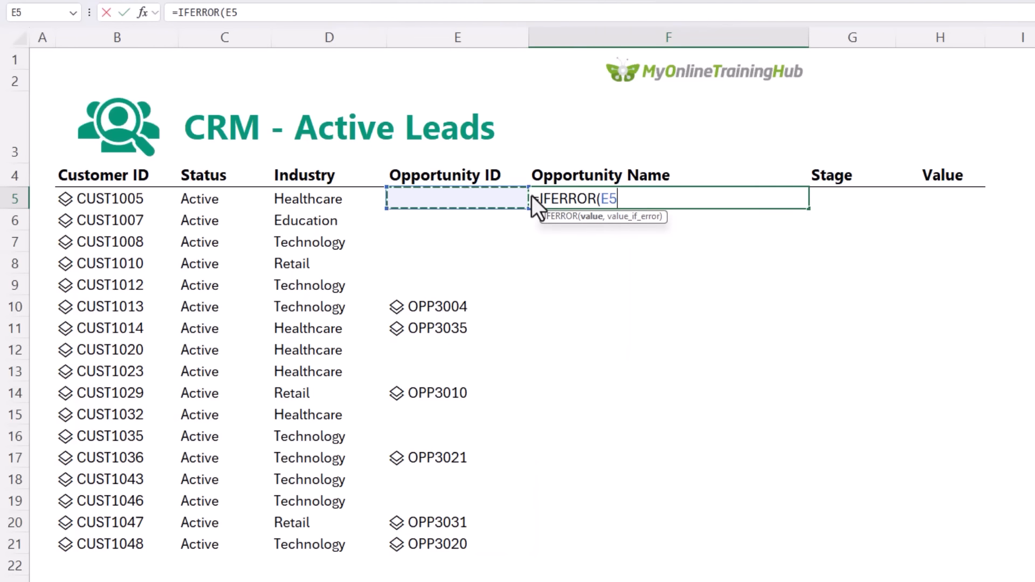
{"action": "type", "text": "#"}
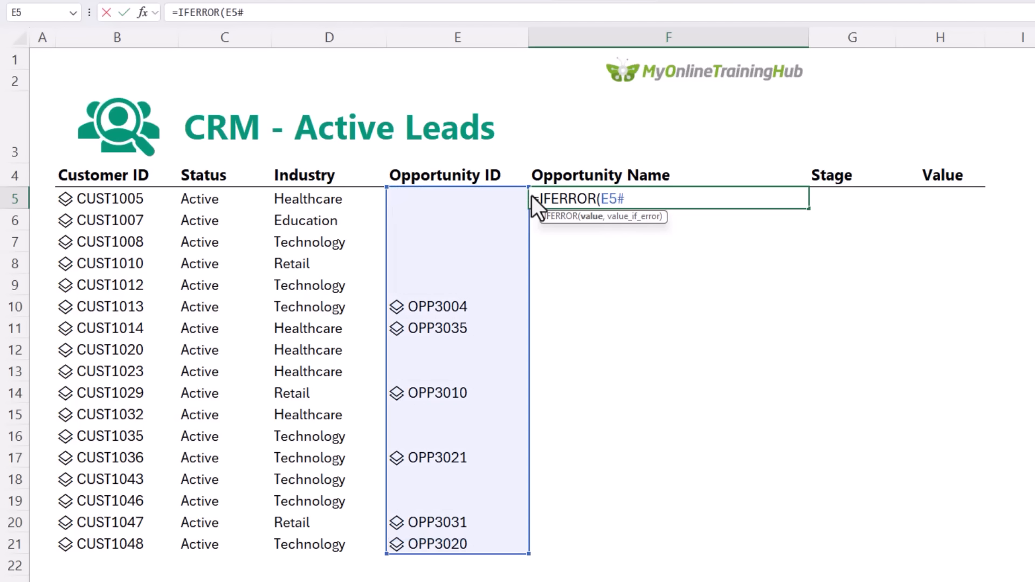
{"action": "type", "text": "."}
{"action": "type", "text": "Opportun"}
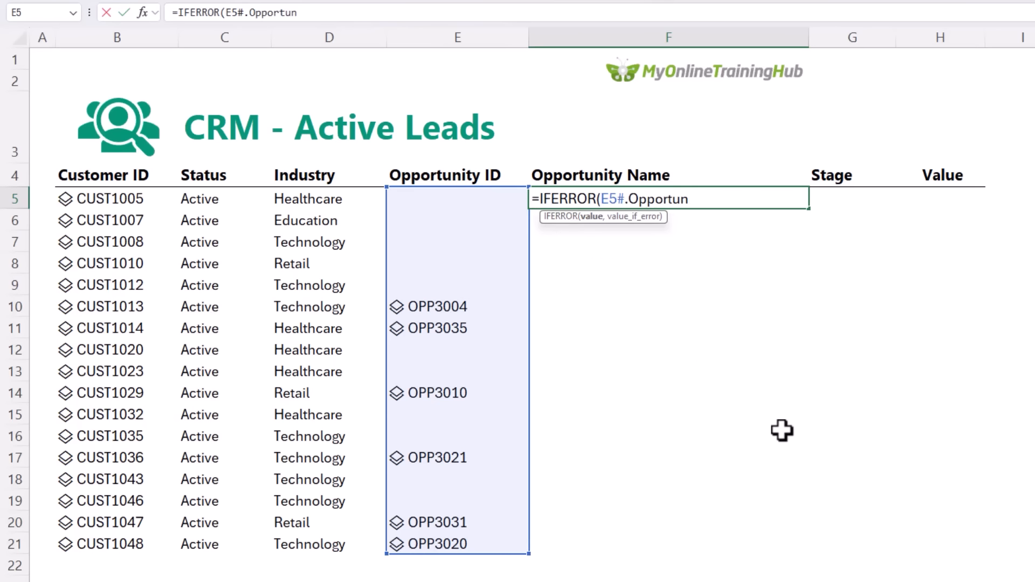
{"action": "type", "text": "ityName,"}
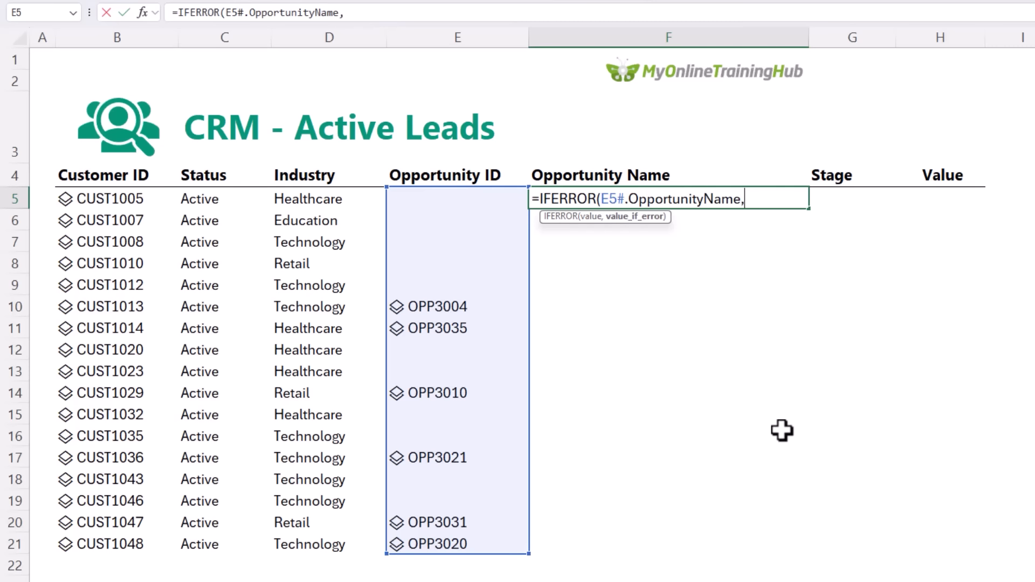
{"action": "type", "text": "\"\")"}
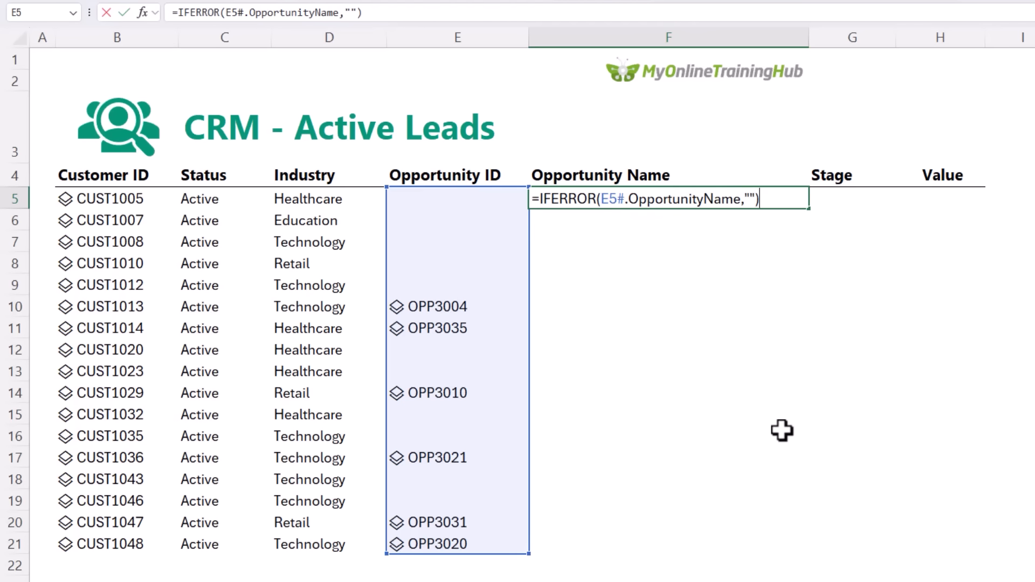
{"action": "key", "text": "Return"}
Make the spill reference in the F5 formula absolute: =IFERROR($E$5#.OpportunityName,"").
{"action": "key", "text": "Up"}
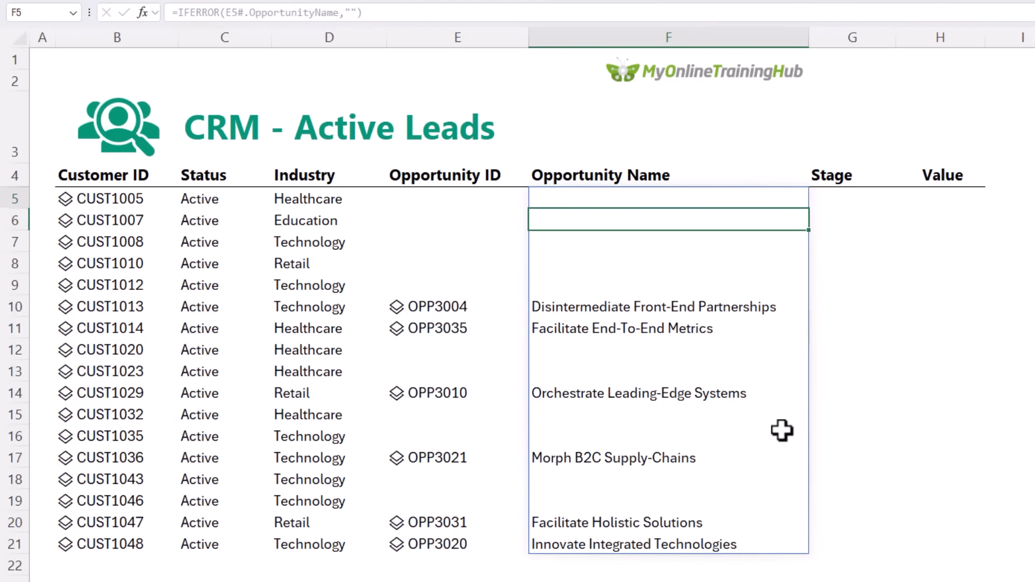
{"action": "key", "text": "F2"}
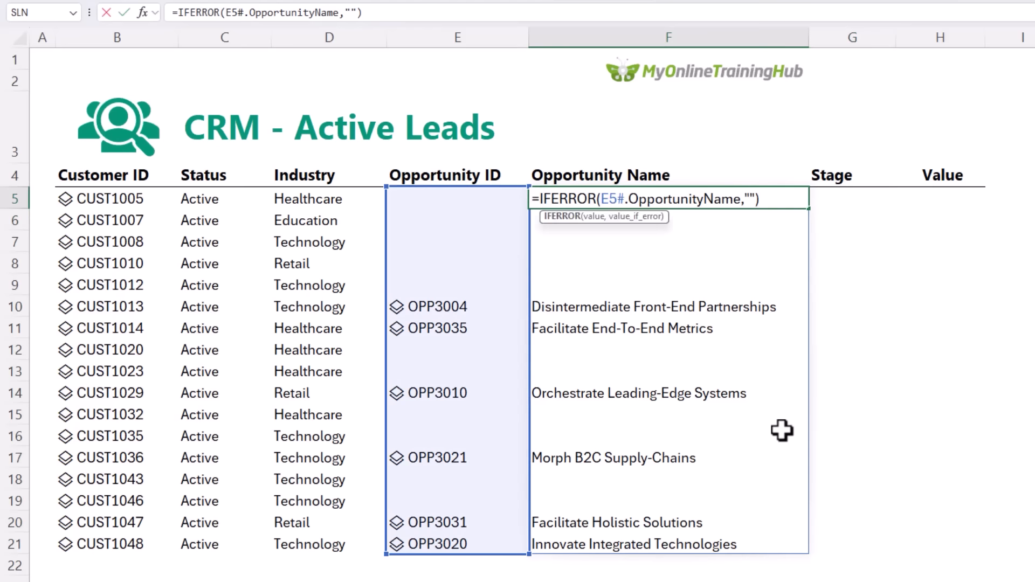
{"action": "key", "text": "F4"}
{"action": "key", "text": "ctrl+Return"}
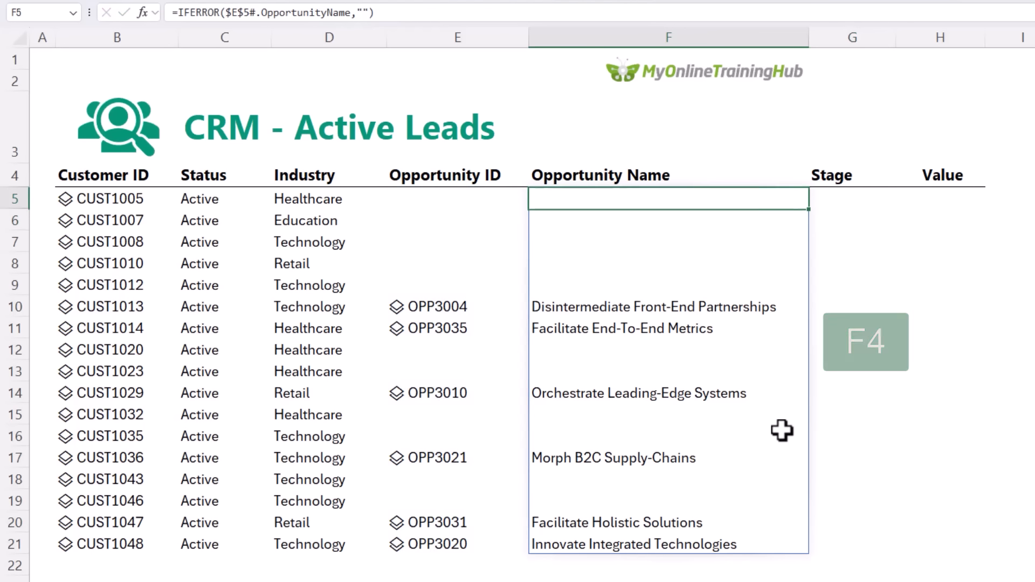
Copy the Opportunity Name formula from F5 into G5:H5 under Stage and Value.
{"action": "key", "text": "ctrl+c"}
{"action": "key", "text": "Right"}
{"action": "key", "text": "shift+Right"}
{"action": "key", "text": "ctrl+v"}
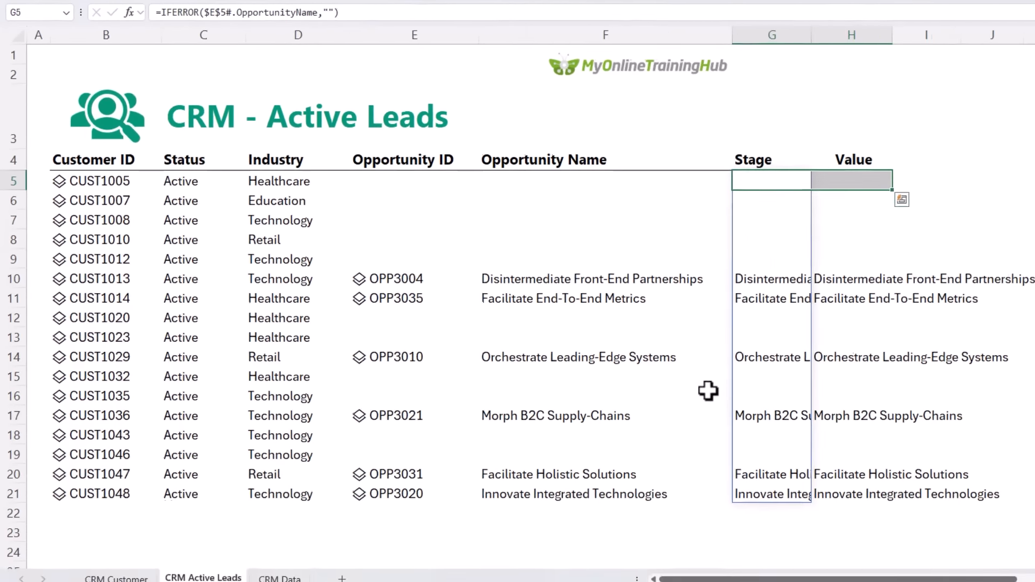
Change the G5 formula to =IFERROR($E$5#.stage,"") to return the stage of each opportunity.
{"action": "key", "text": "shift+Left"}
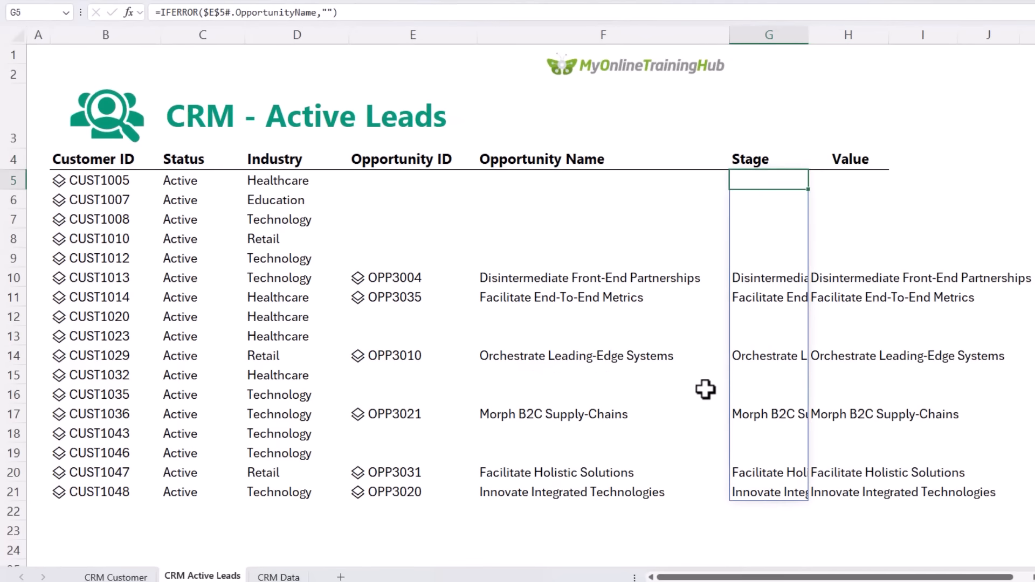
{"action": "key", "text": "F2"}
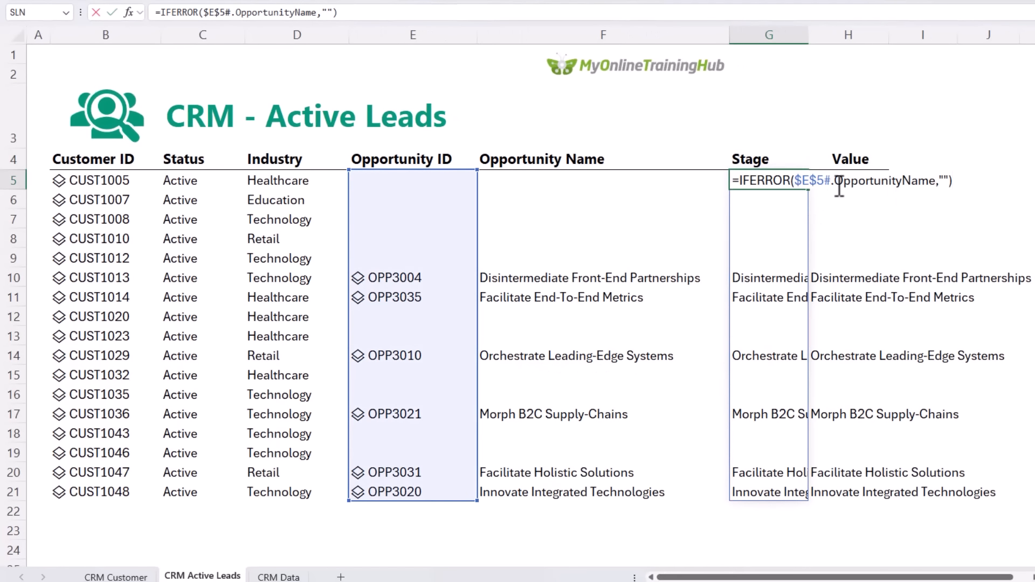
{"action": "left_click_drag", "start_coordinate": [839, 186], "coordinate": [937, 189]}
{"action": "type", "text": "sta"}
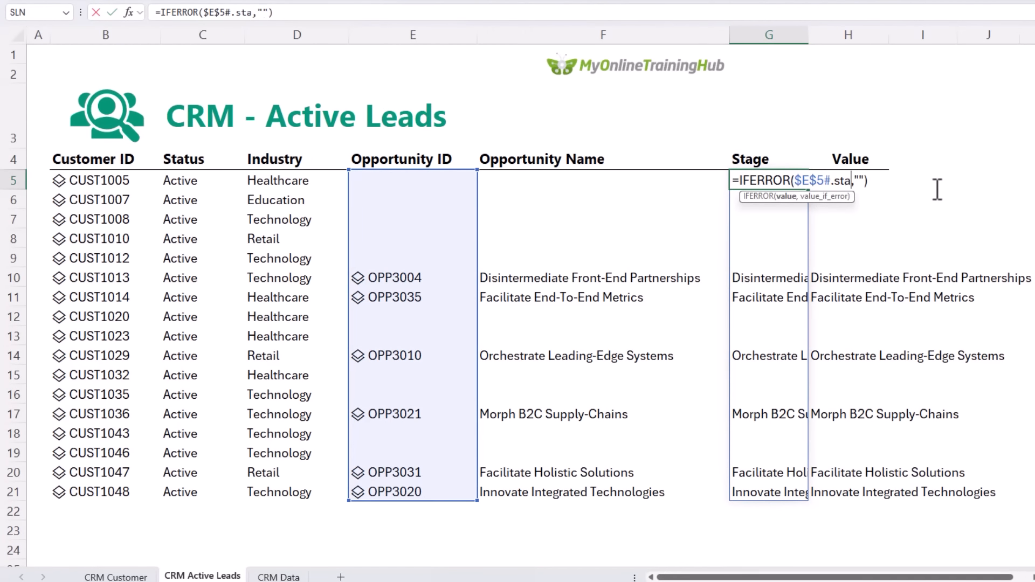
{"action": "type", "text": "ge"}
{"action": "key", "text": "Tab"}
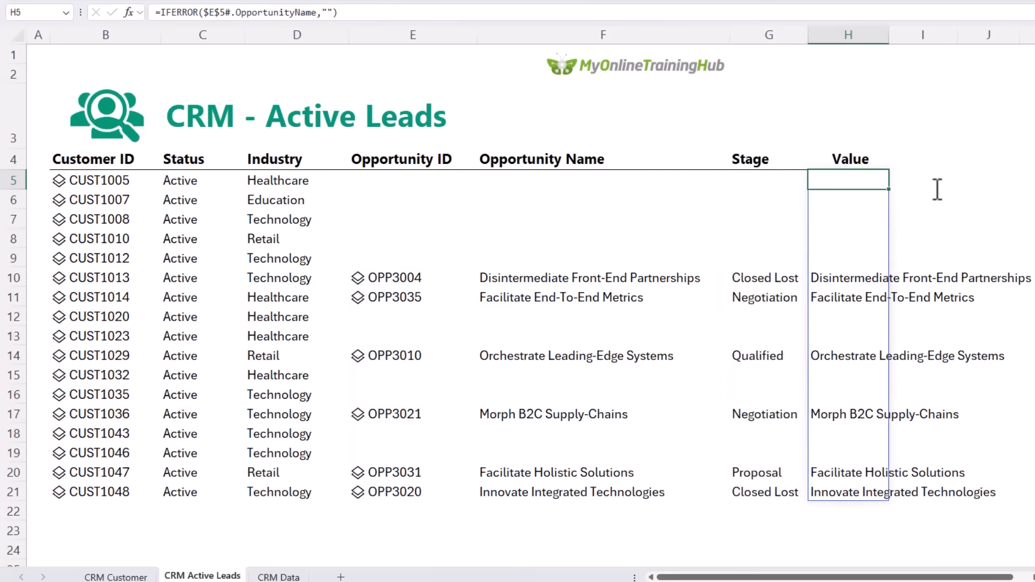
Change the H5 formula to =IFERROR($E$5#.value,"") to return the value of each opportunity.
{"action": "double_click", "coordinate": [887, 185]}
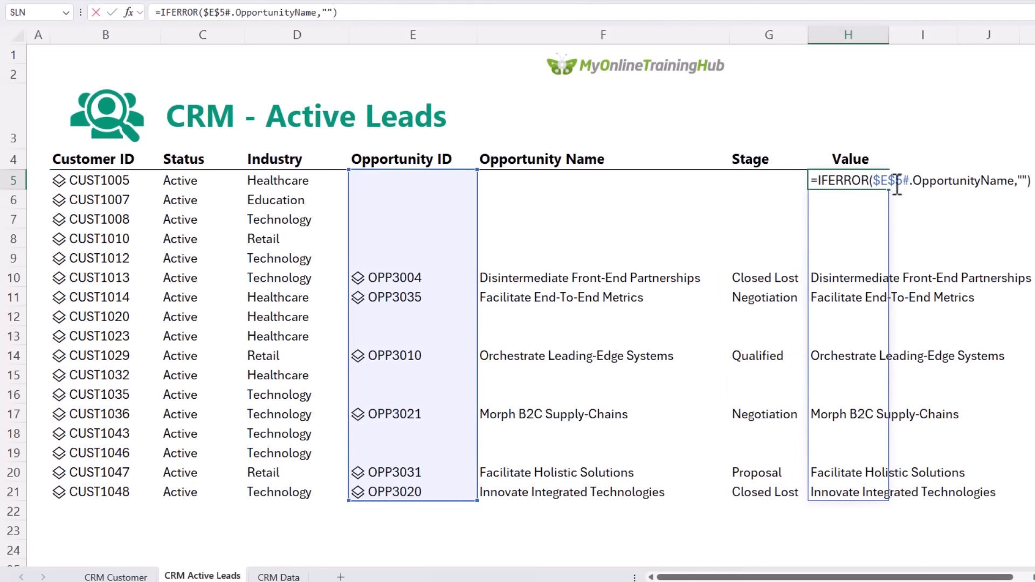
{"action": "left_click_drag", "start_coordinate": [913, 186], "coordinate": [1008, 186]}
{"action": "type", "text": "value"}
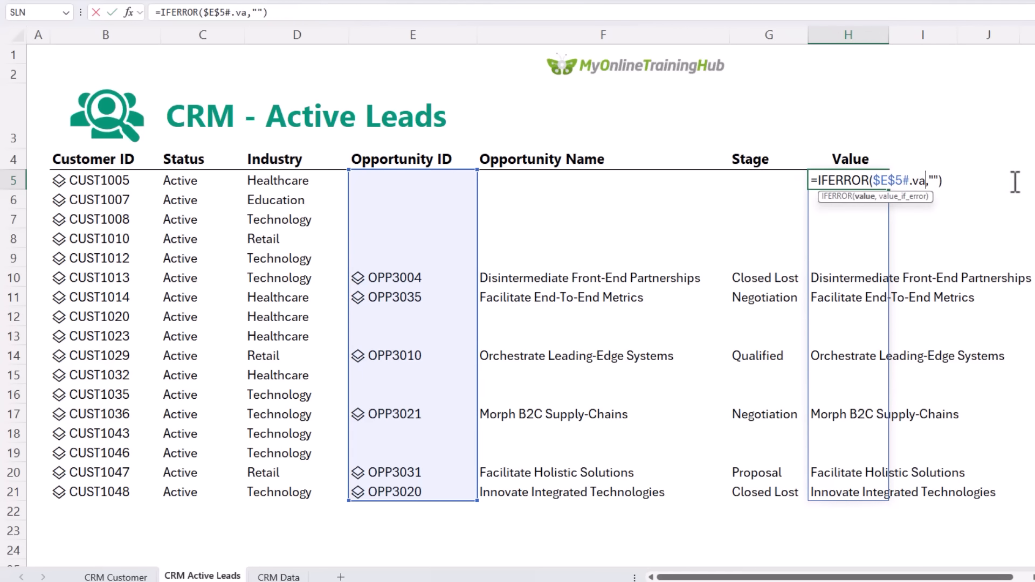
{"action": "key", "text": "Return"}
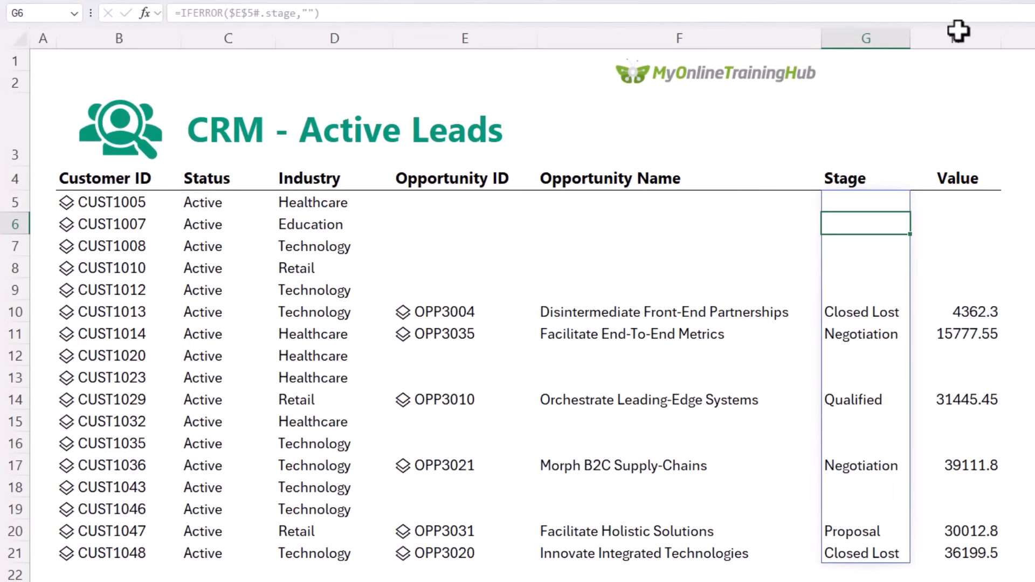
Format the Value column H with a thousands separator and no decimal places.
{"action": "left_click", "coordinate": [851, 34]}
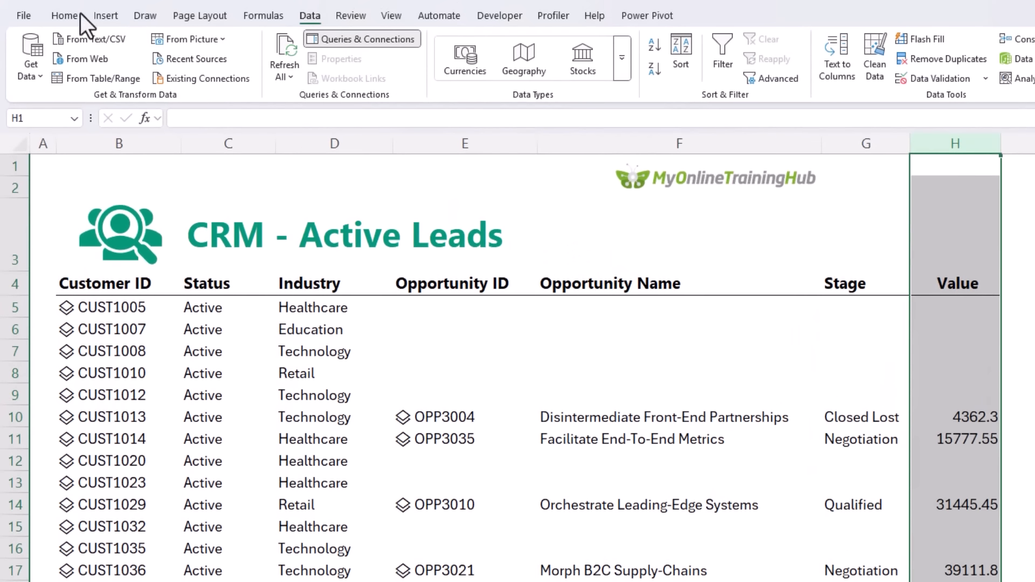
{"action": "left_click", "coordinate": [80, 15]}
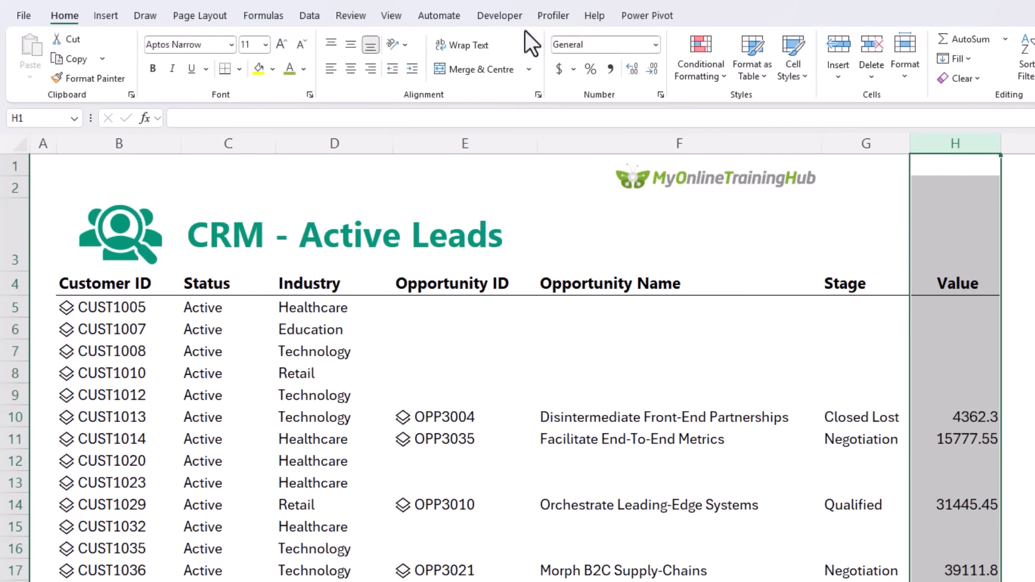
{"action": "left_click", "coordinate": [612, 68]}
{"action": "left_click", "coordinate": [648, 69]}
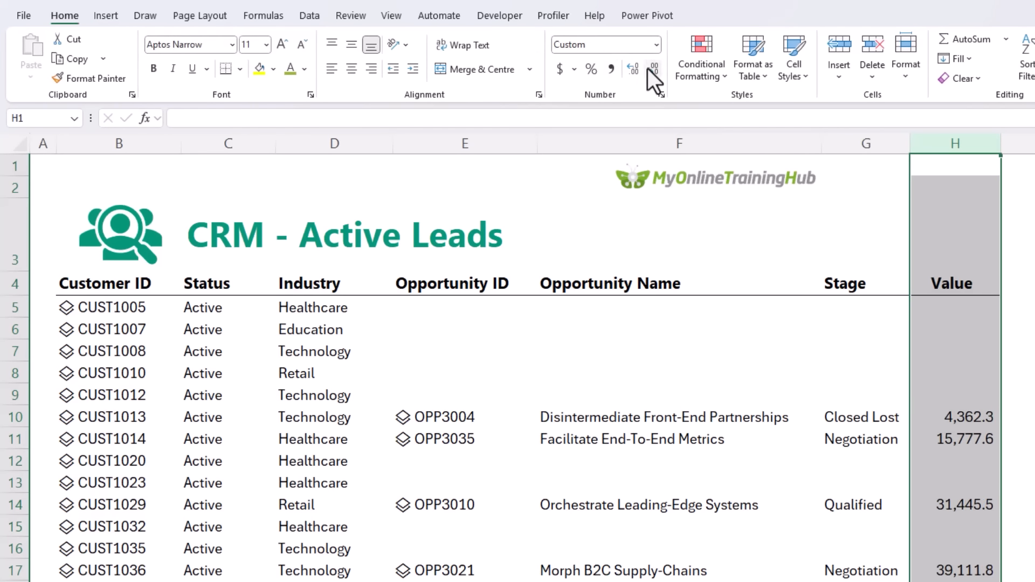
{"action": "left_click", "coordinate": [648, 69]}
{"action": "left_click", "coordinate": [929, 305]}
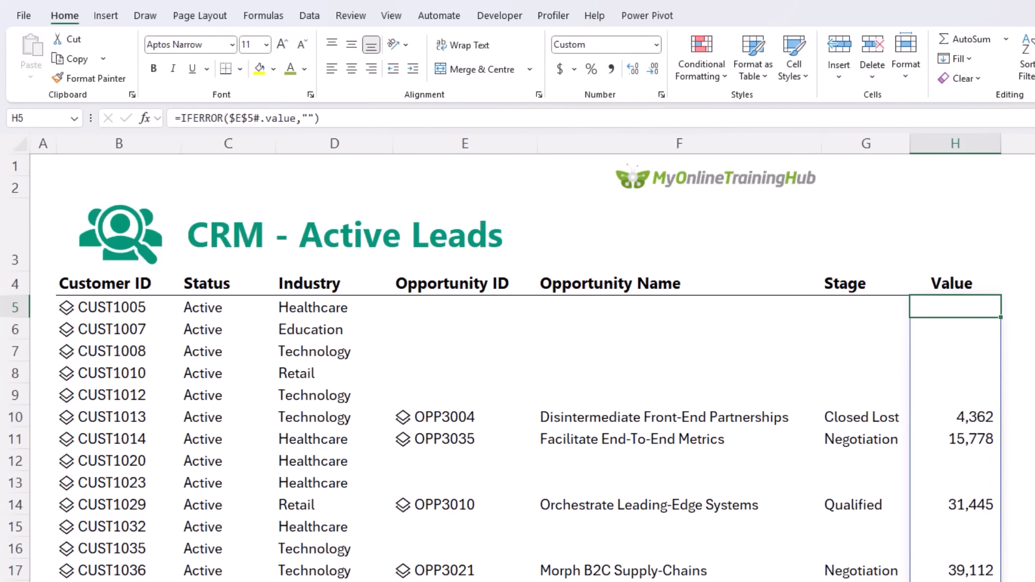
Add filters to the header row of the Active Leads list.
{"action": "left_click", "coordinate": [496, 286]}
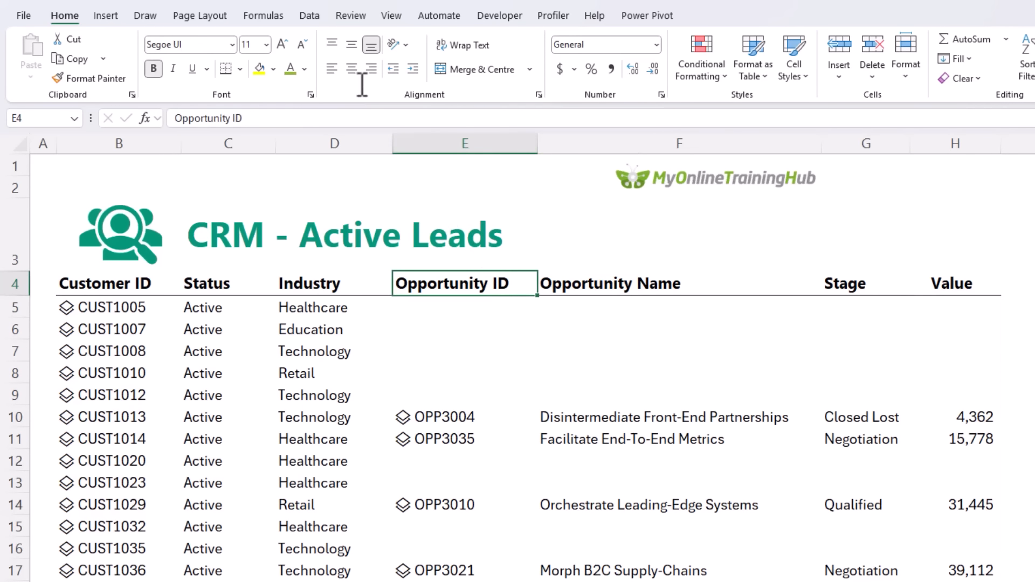
{"action": "left_click", "coordinate": [309, 16]}
{"action": "left_click", "coordinate": [717, 57]}
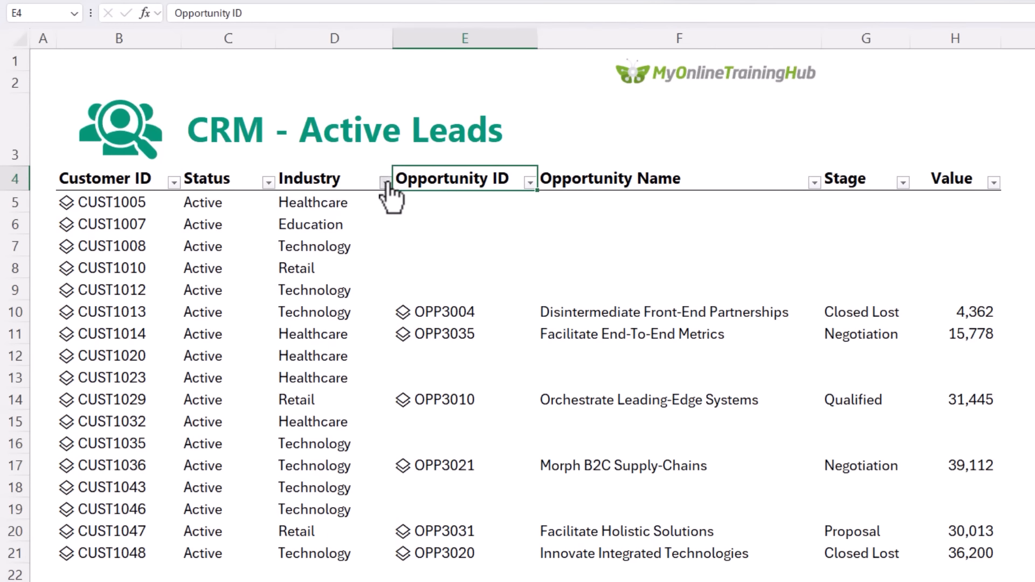
Filter the Active Leads list by Industry to show only Technology.
{"action": "left_click", "coordinate": [386, 287]}
{"action": "left_click", "coordinate": [234, 380]}
{"action": "left_click", "coordinate": [234, 434]}
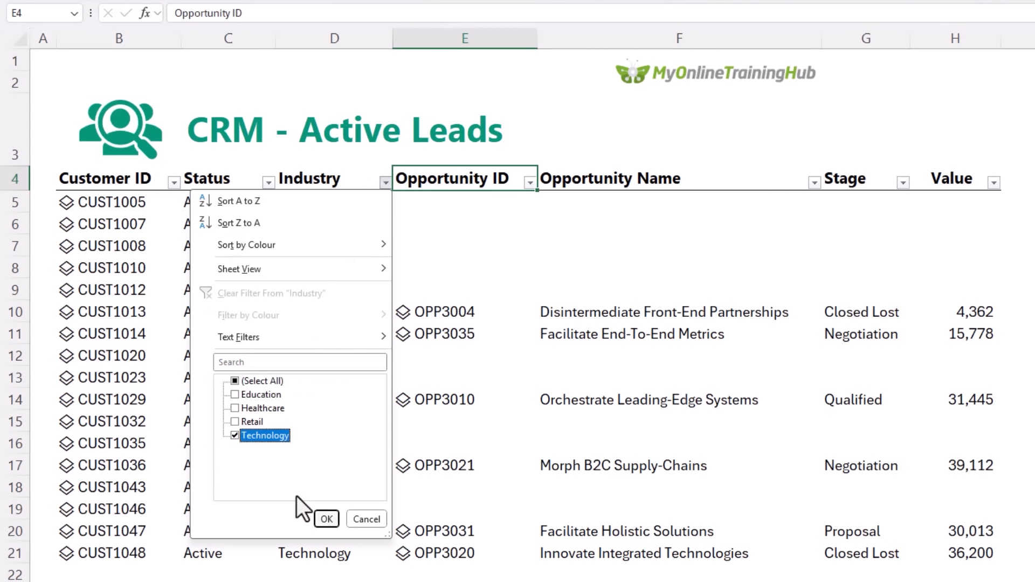
{"action": "left_click", "coordinate": [327, 520]}
Look at the filter options of Stage and Value, and clear the Industry filter.
{"action": "left_click", "coordinate": [903, 183]}
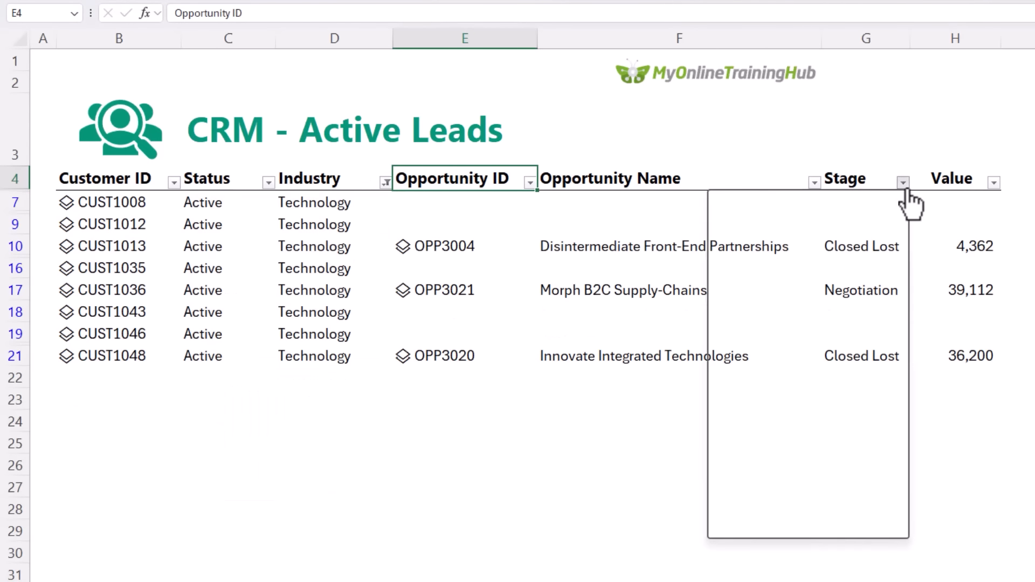
{"action": "left_click", "coordinate": [995, 183]}
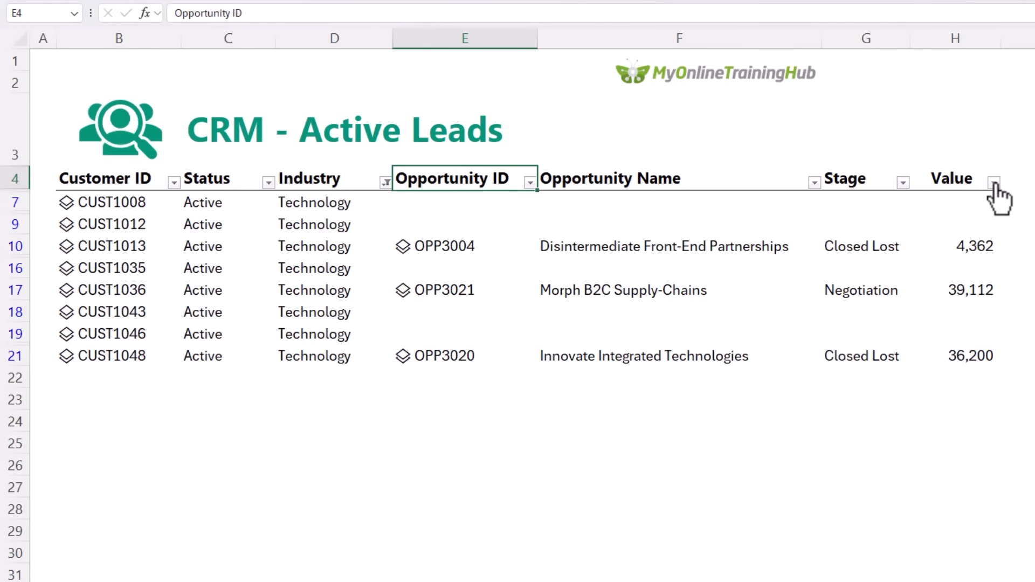
{"action": "left_click", "coordinate": [761, 34]}
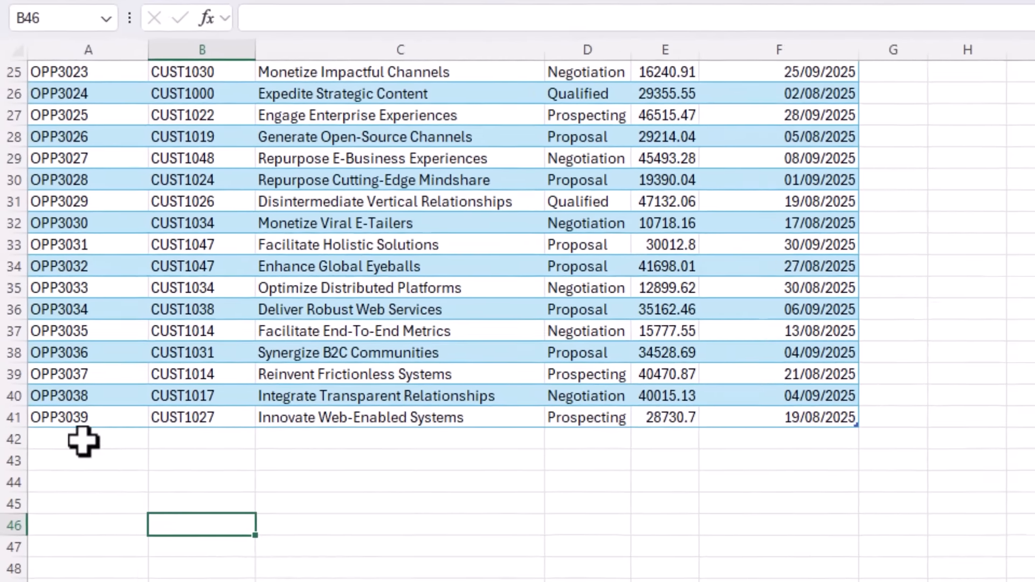
Start a new record in row 42 of the opportunities table with ID OPP3040, the customer's ID and the name Evolve B2B Convergence.
{"action": "left_click", "coordinate": [81, 445]}
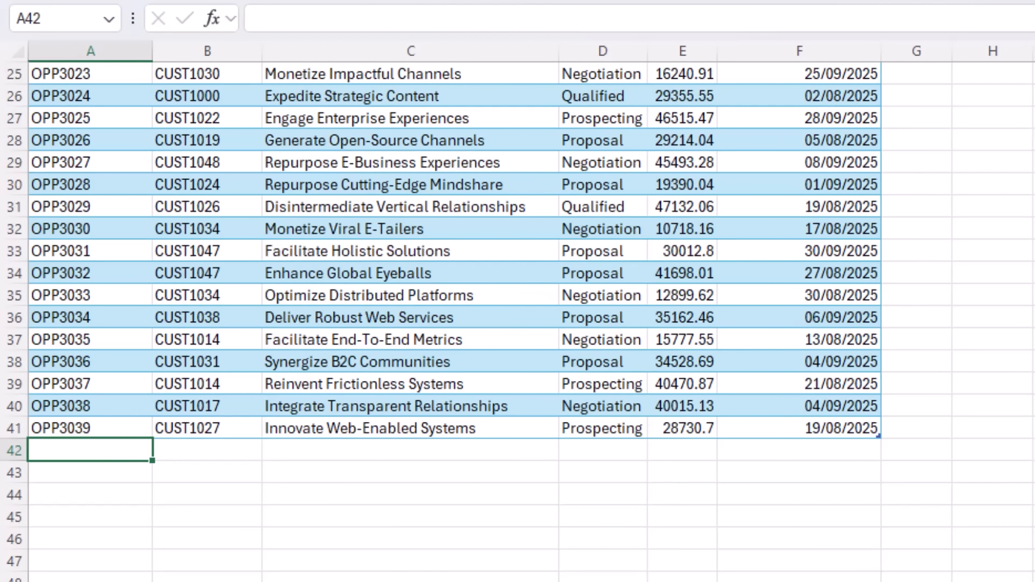
{"action": "type", "text": "OPP3040"}
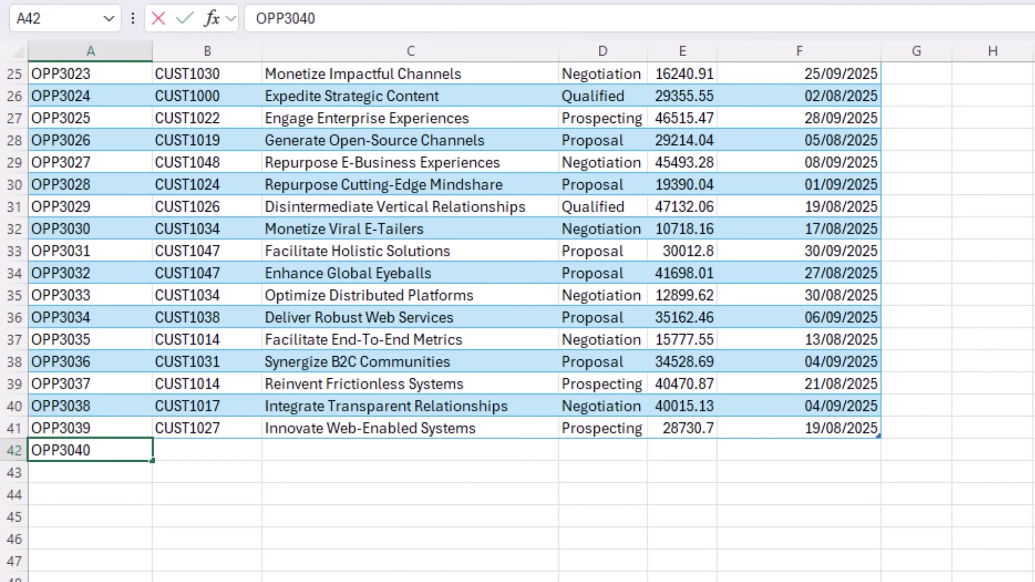
{"action": "key", "text": "Tab"}
{"action": "type", "text": "CUST1008"}
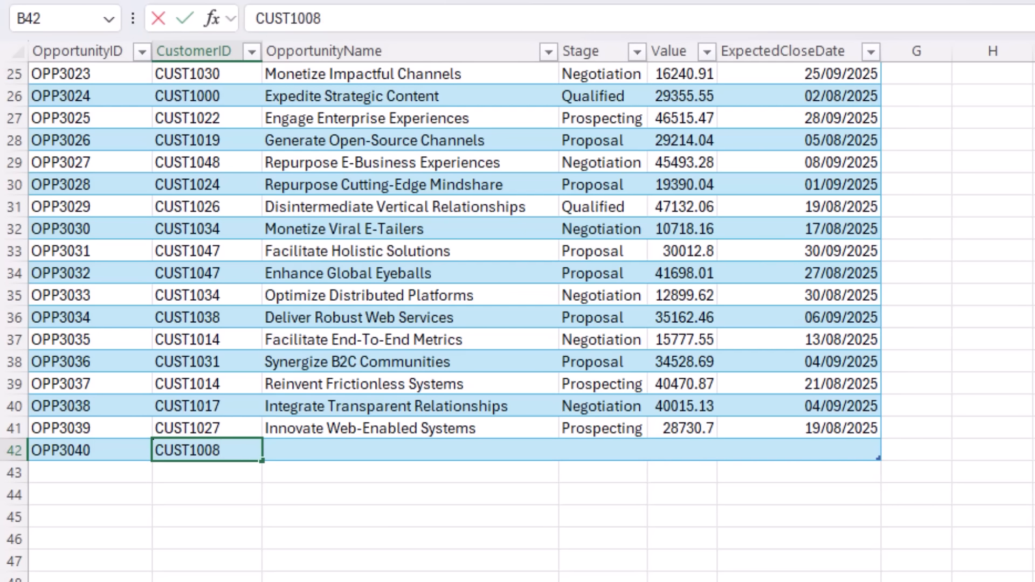
{"action": "key", "text": "Tab"}
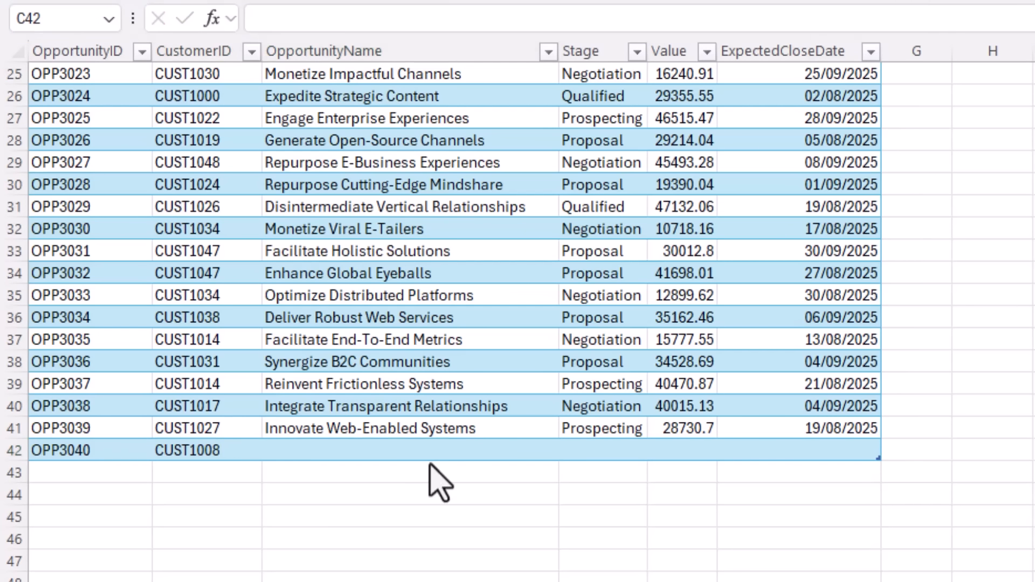
{"action": "type", "text": "Evolve B2B Convergence"}
{"action": "key", "text": "Tab"}
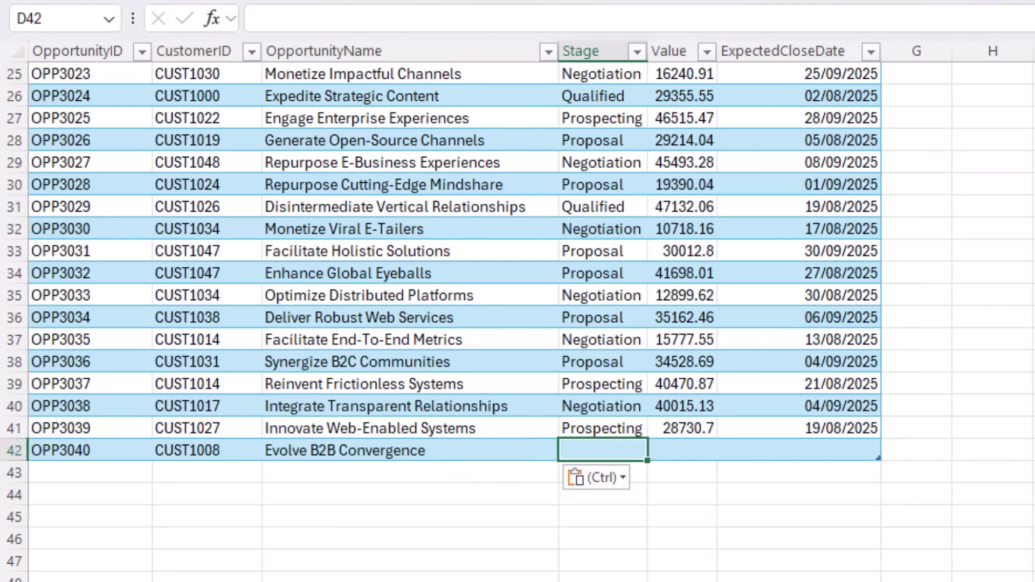
Complete the new opportunity with stage Proposal, value 26941 and the expected close date copied from the row above.
{"action": "type", "text": "pROP"}
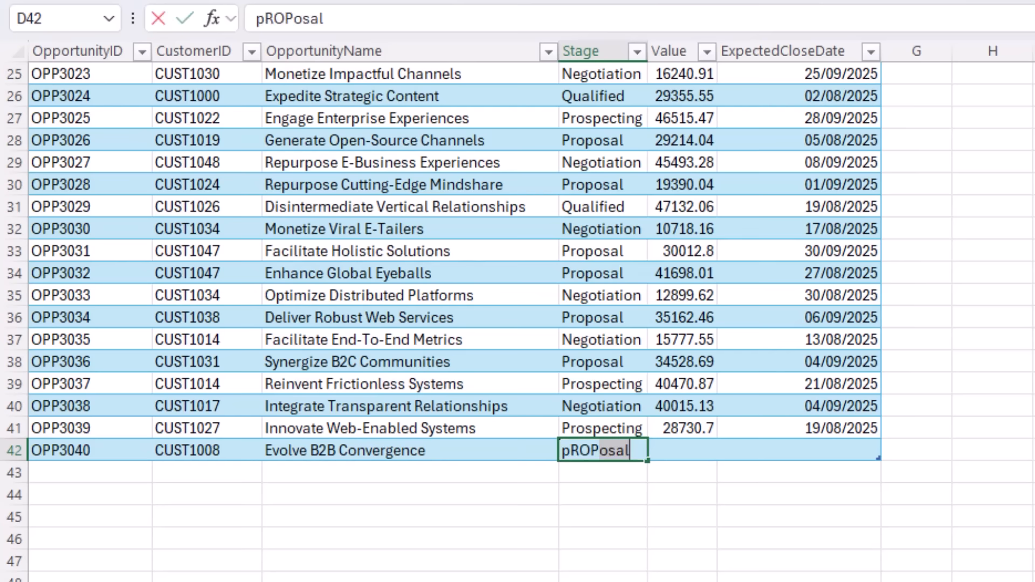
{"action": "key", "text": "Tab"}
{"action": "type", "text": "2694"}
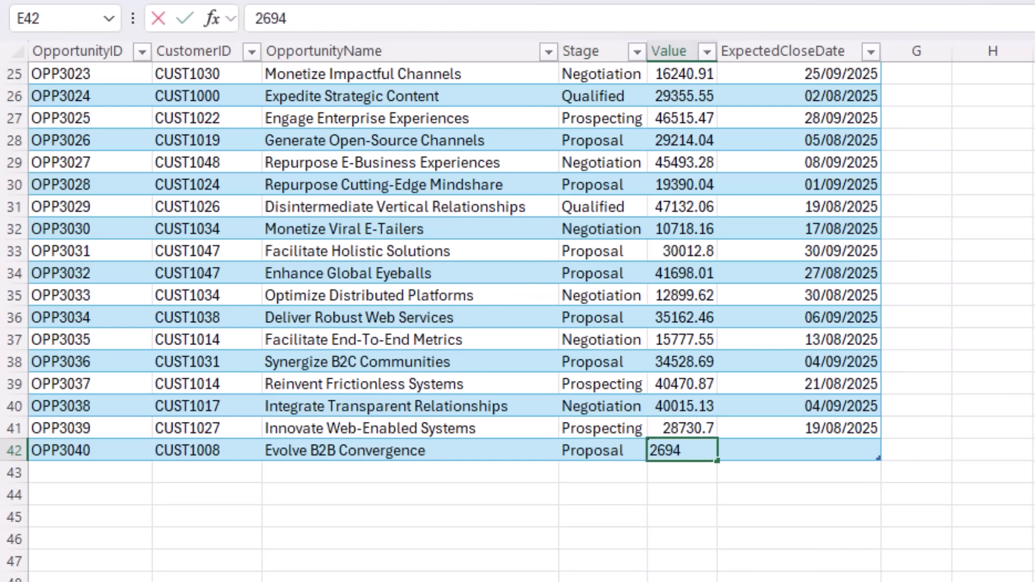
{"action": "type", "text": "1"}
{"action": "key", "text": "Tab"}
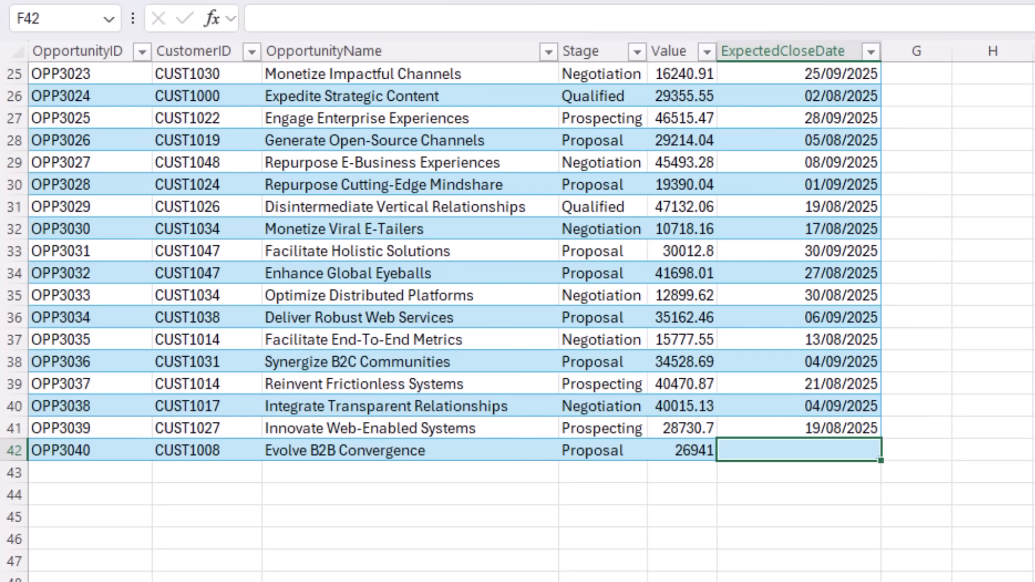
{"action": "key", "text": "ctrl+d"}
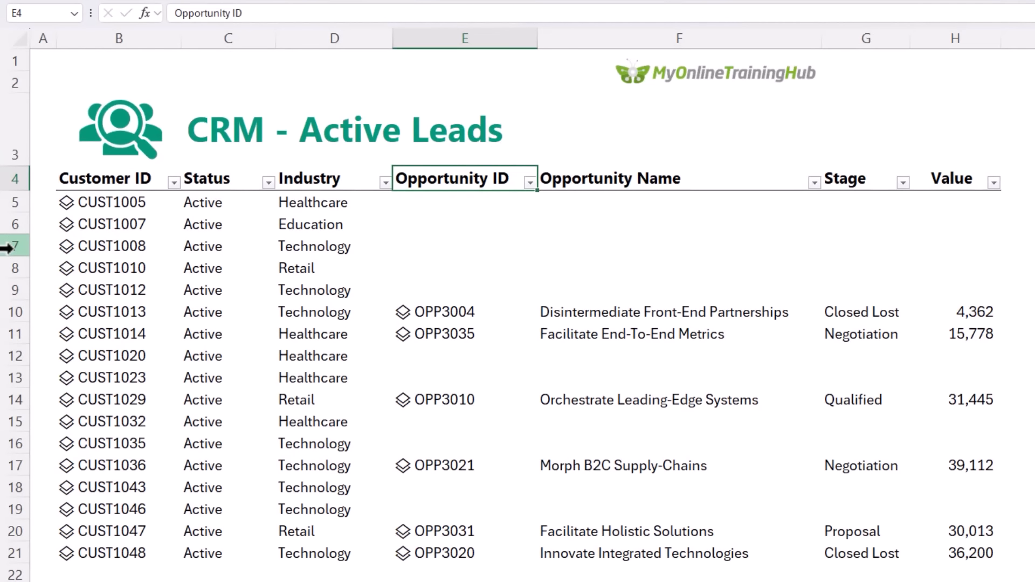
Refresh all queries to bring the new opportunity into row 7 of the Active Leads report, and select its Opportunity ID in E7.
{"action": "left_click", "coordinate": [13, 246]}
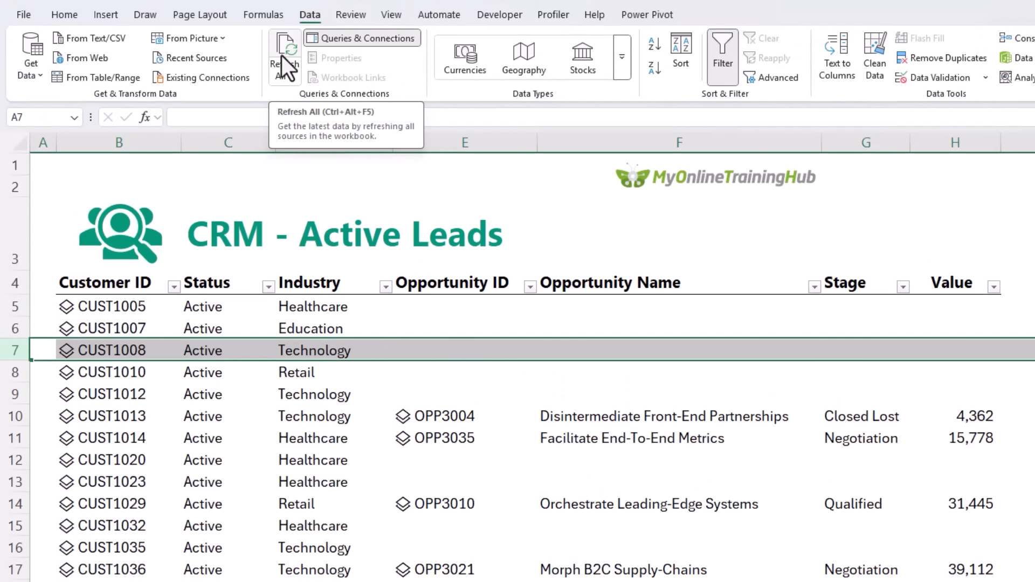
{"action": "left_click", "coordinate": [282, 56]}
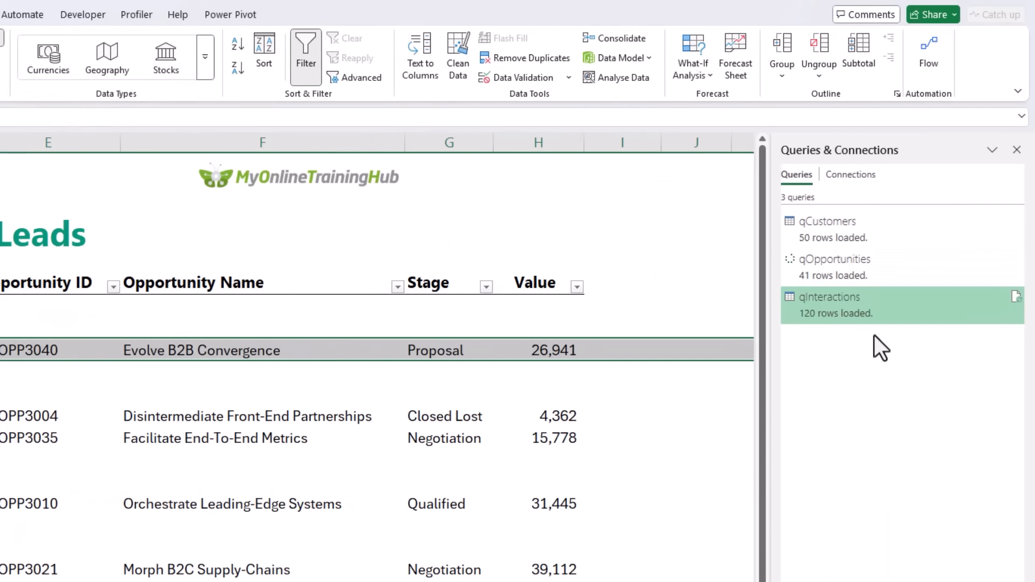
{"action": "left_click", "coordinate": [59, 372]}
{"action": "key", "text": "Up"}
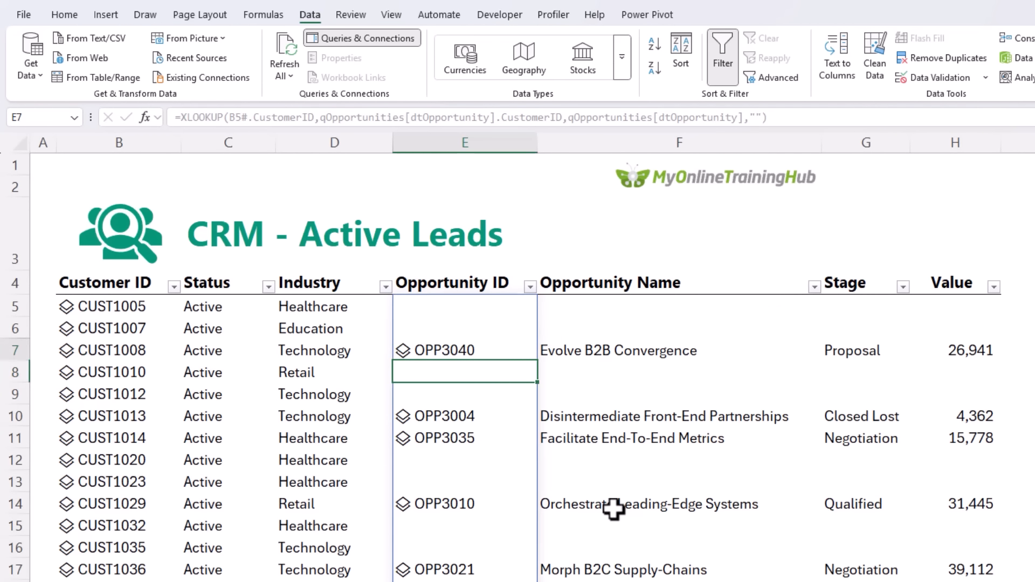